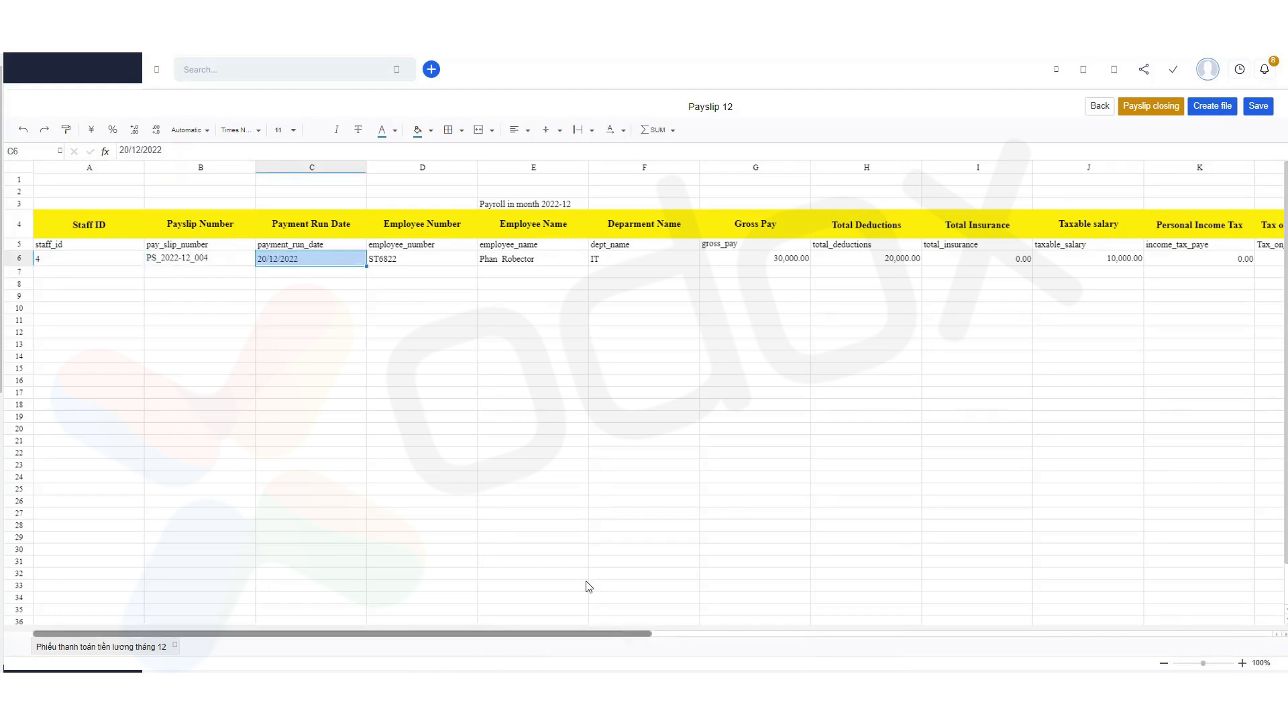
# Examine the employee row and the payroll columns of the Payslip 12 sheet
pyautogui.click(439, 265)
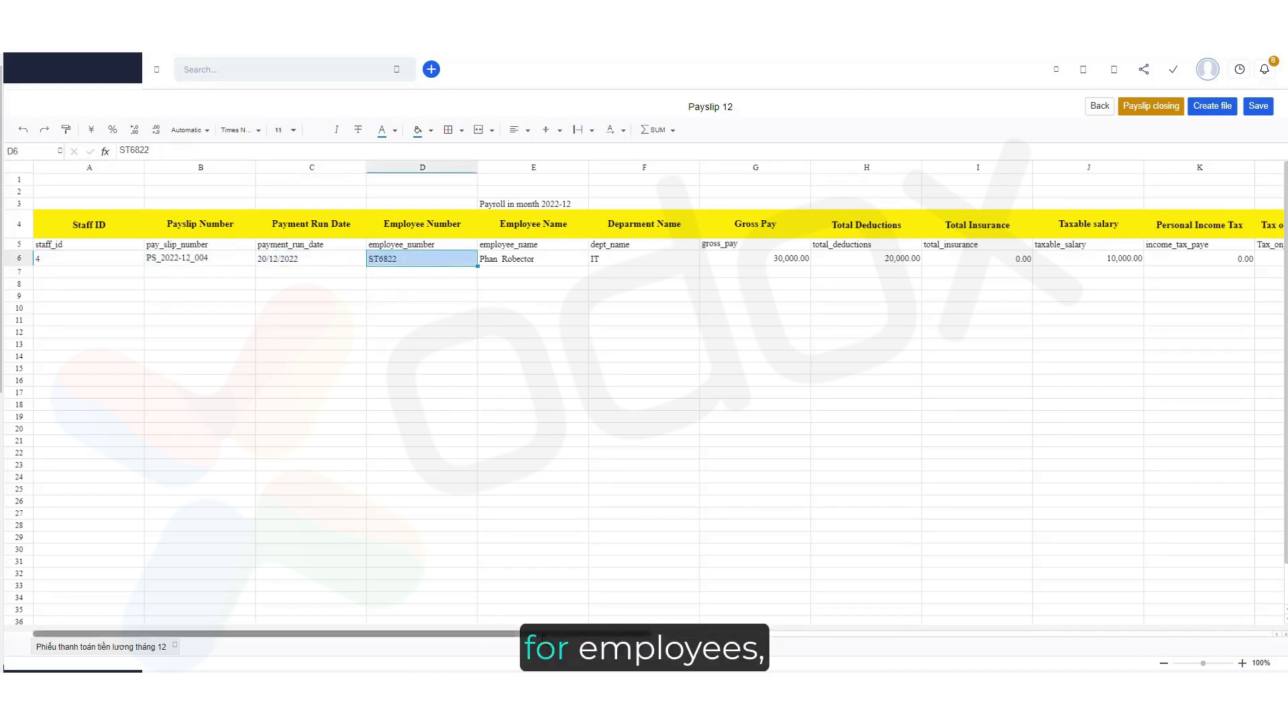
pyautogui.moveTo(562, 632); pyautogui.dragTo(1093, 596)
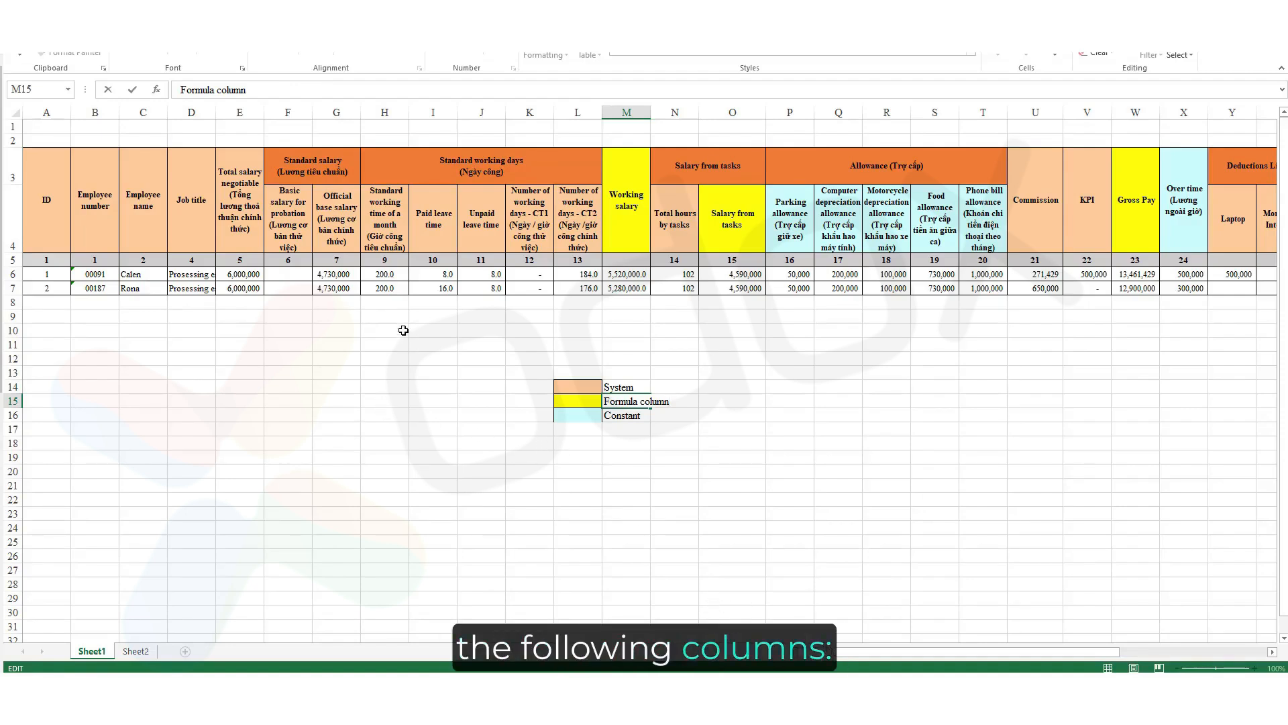
# Switch to the Excel payroll spreadsheet and examine its column headers from ID through Net Pay, including the first employee's Net Pay formula
pyautogui.click(50, 218)
pyautogui.click(94, 216)
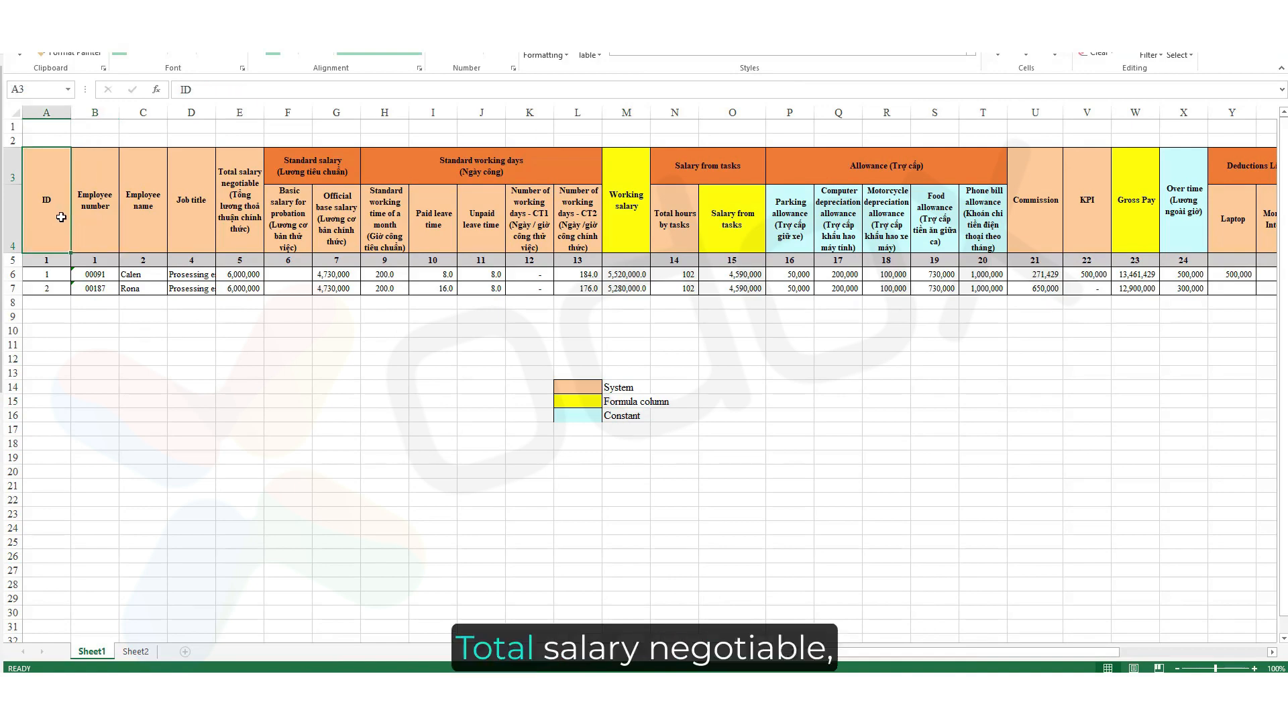
pyautogui.click(127, 222)
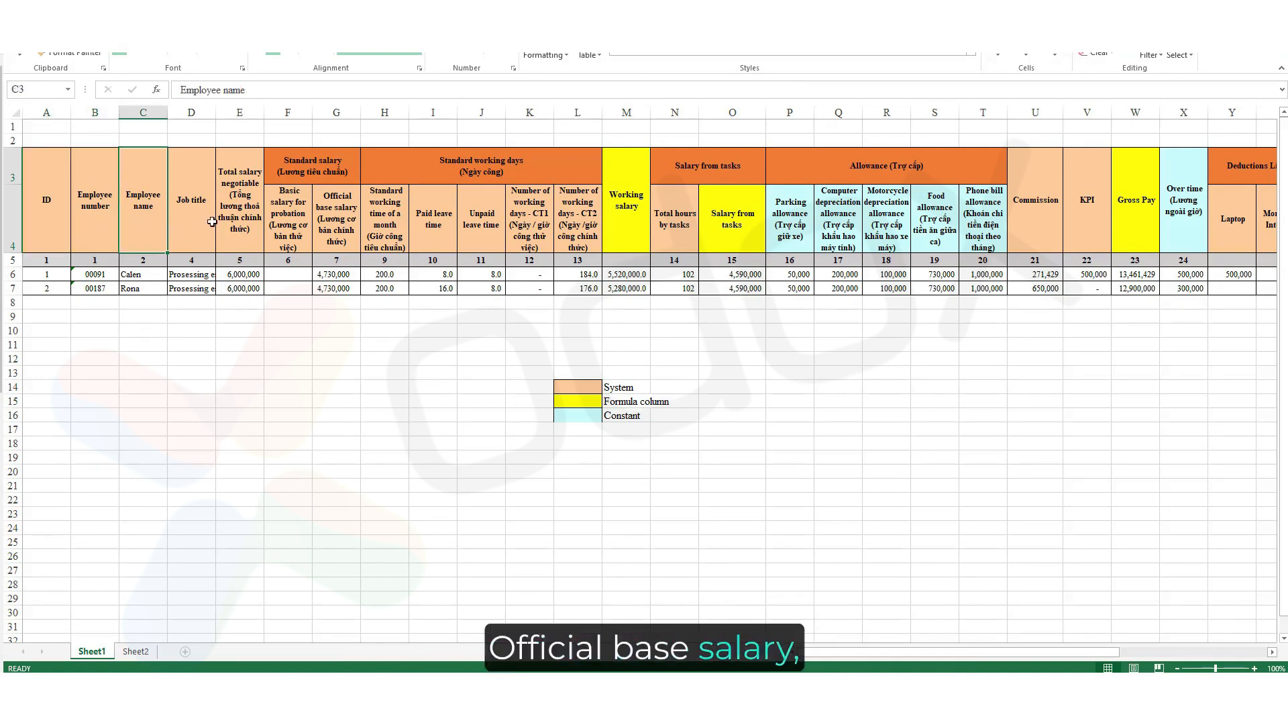
pyautogui.click(257, 239)
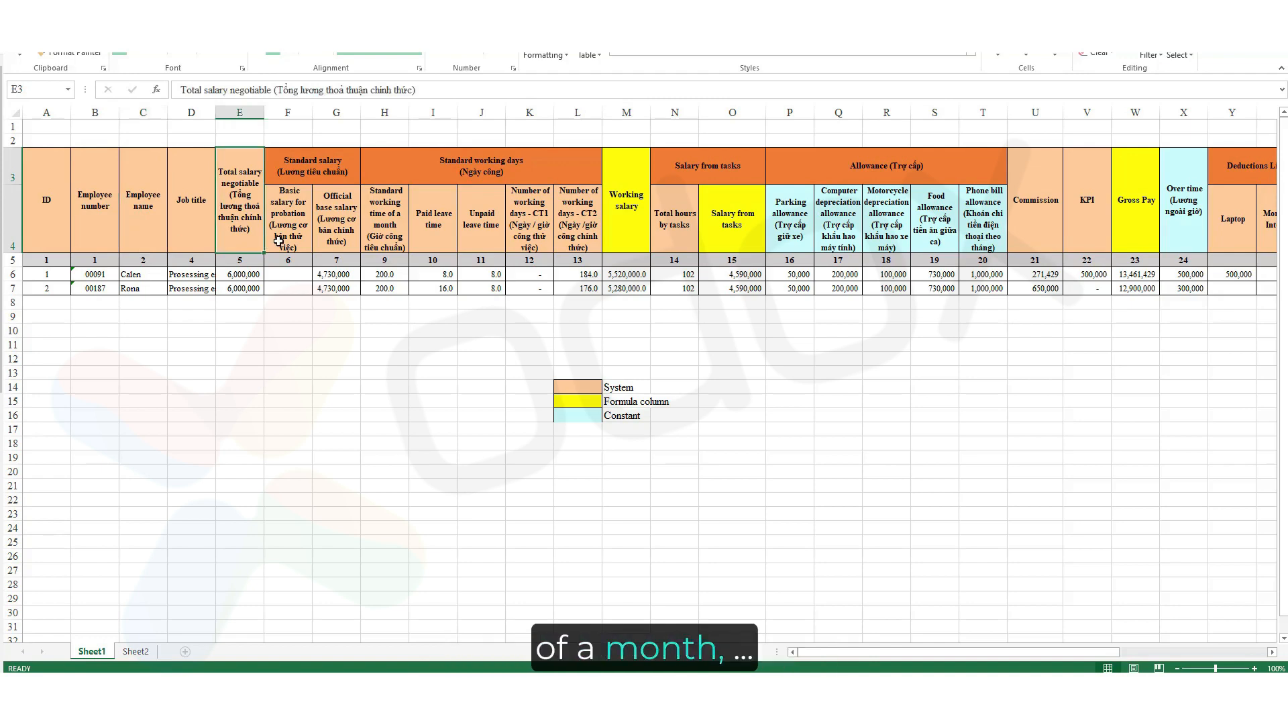
pyautogui.click(293, 230)
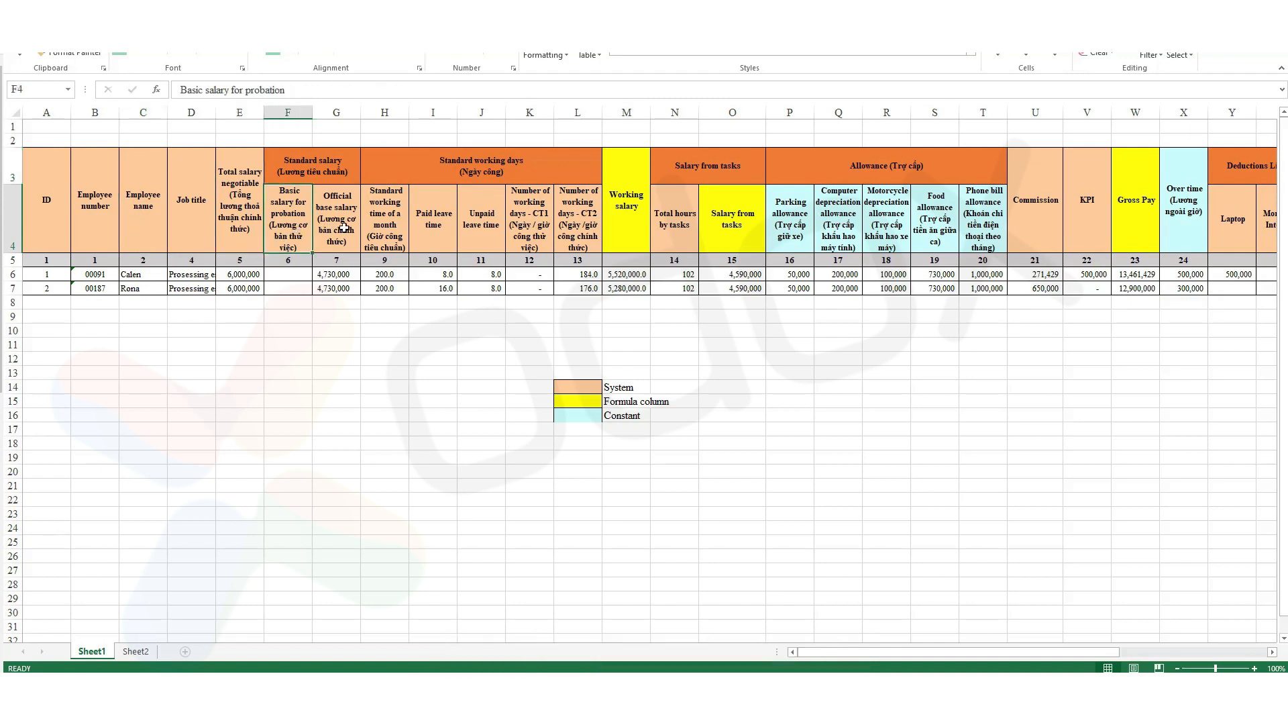
pyautogui.click(384, 222)
pyautogui.moveTo(907, 652); pyautogui.dragTo(985, 654)
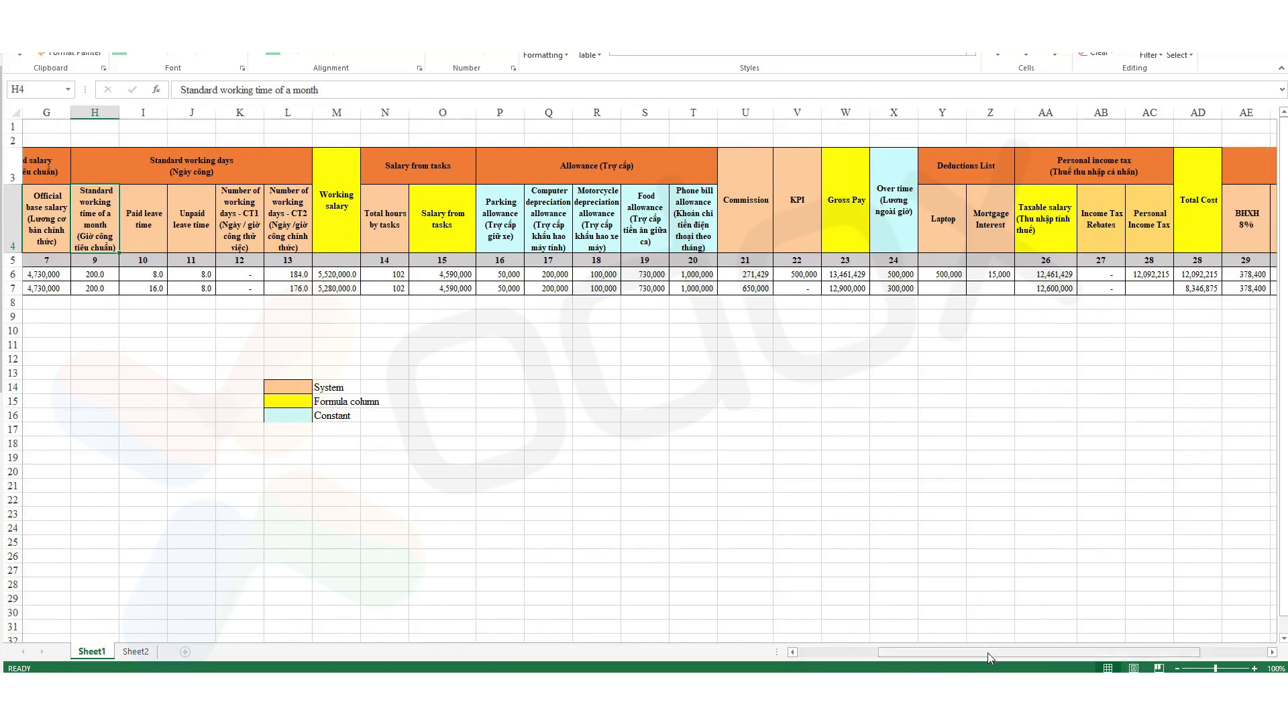
pyautogui.moveTo(988, 653); pyautogui.dragTo(1057, 648)
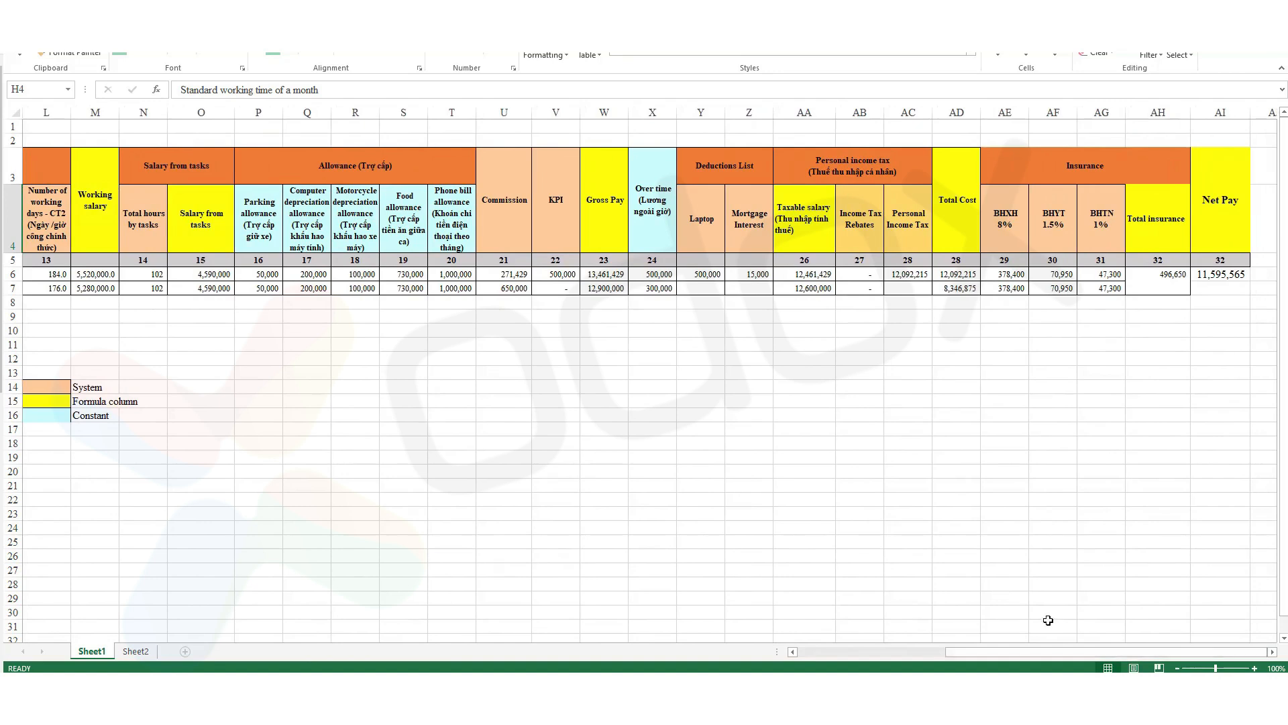
pyautogui.click(1213, 276)
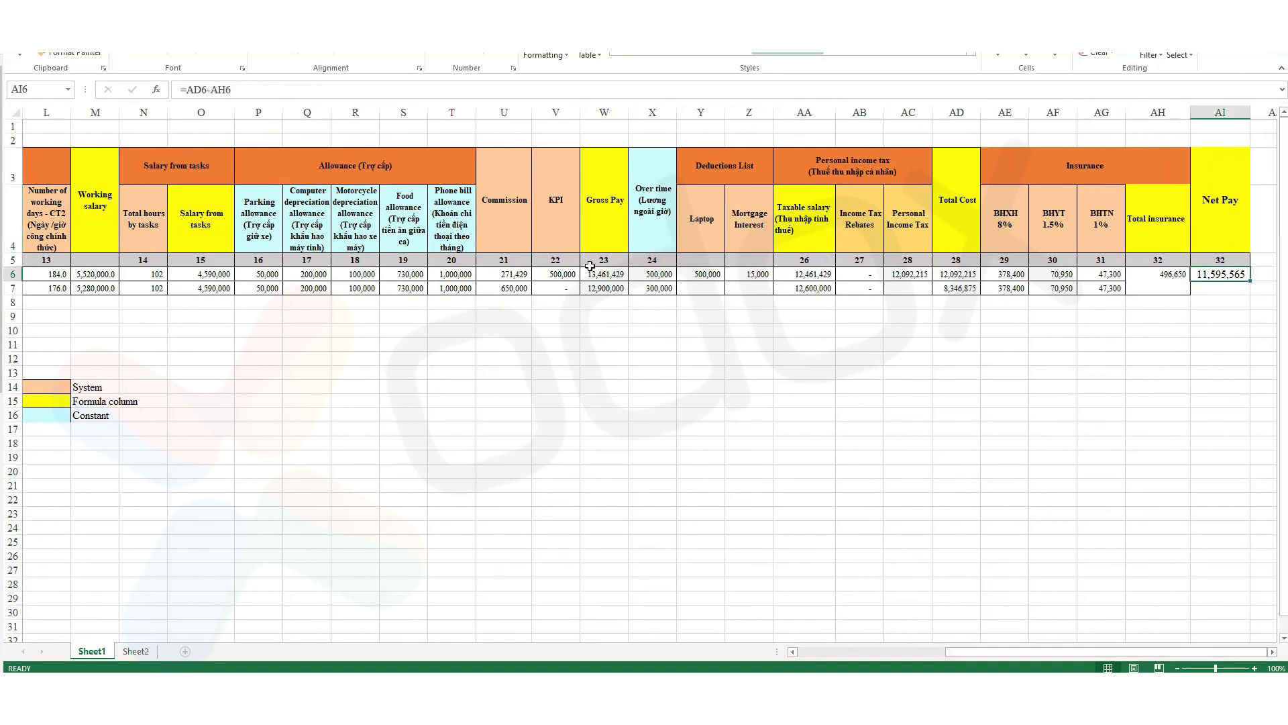
pyautogui.click(1057, 316)
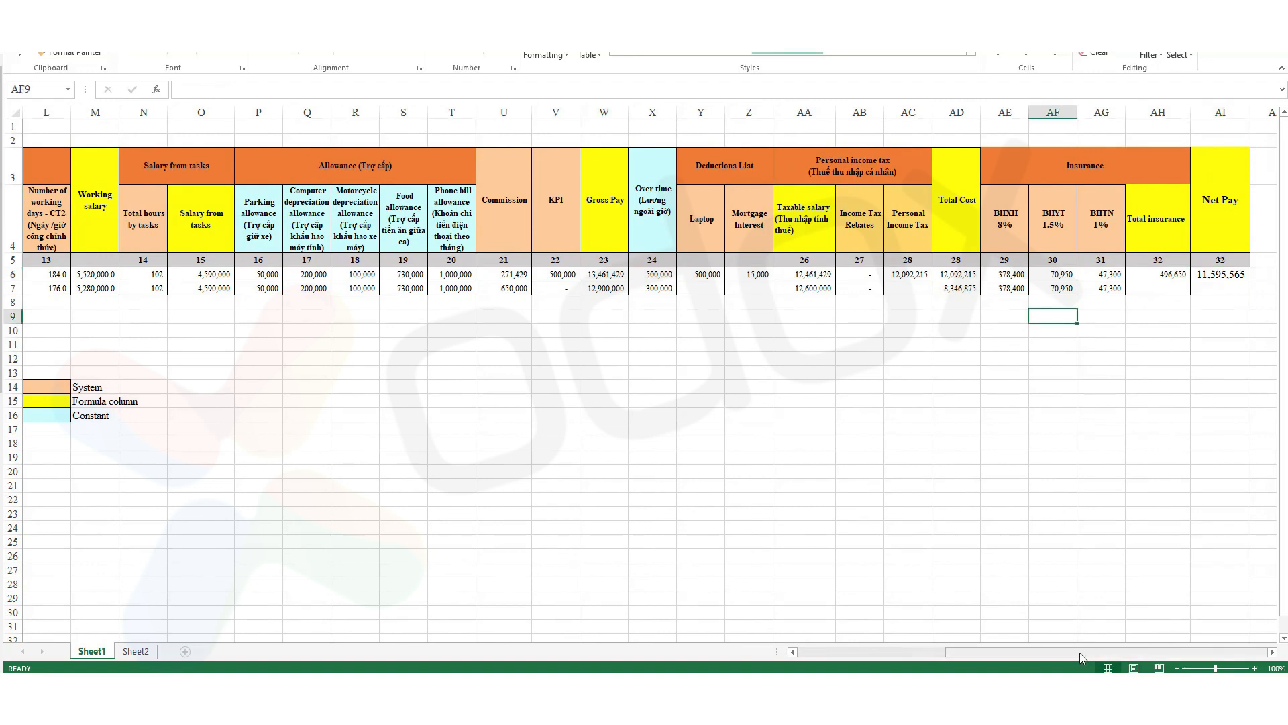
# Examine the orange system columns of the payroll table, such as employee name, probation salary and official base salary
pyautogui.moveTo(1080, 652); pyautogui.dragTo(918, 658)
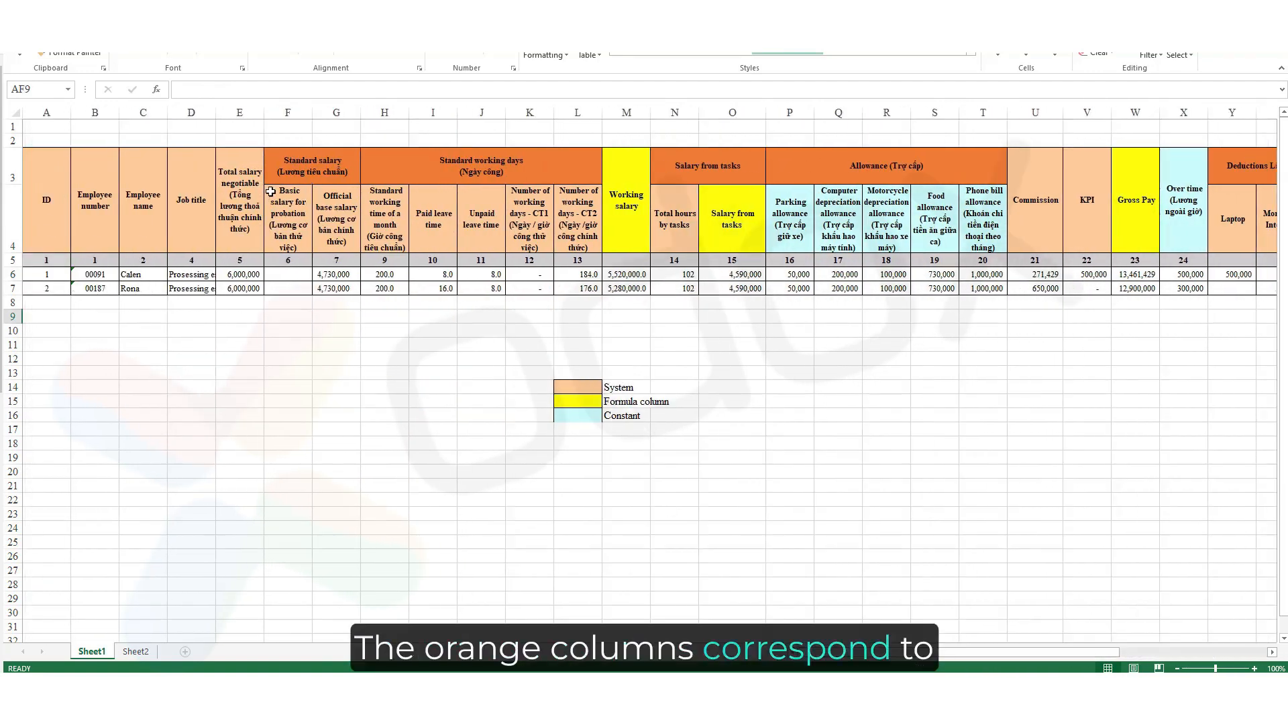
pyautogui.click(290, 215)
pyautogui.click(144, 226)
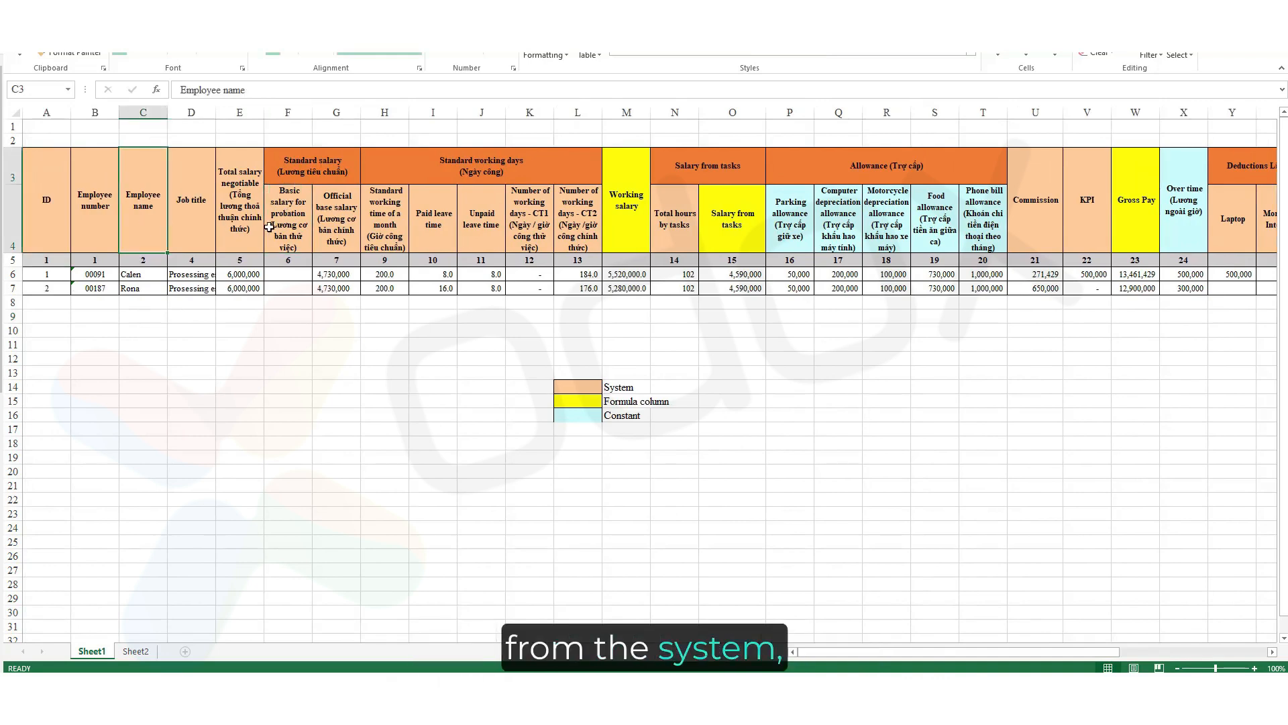
pyautogui.click(275, 227)
pyautogui.click(359, 225)
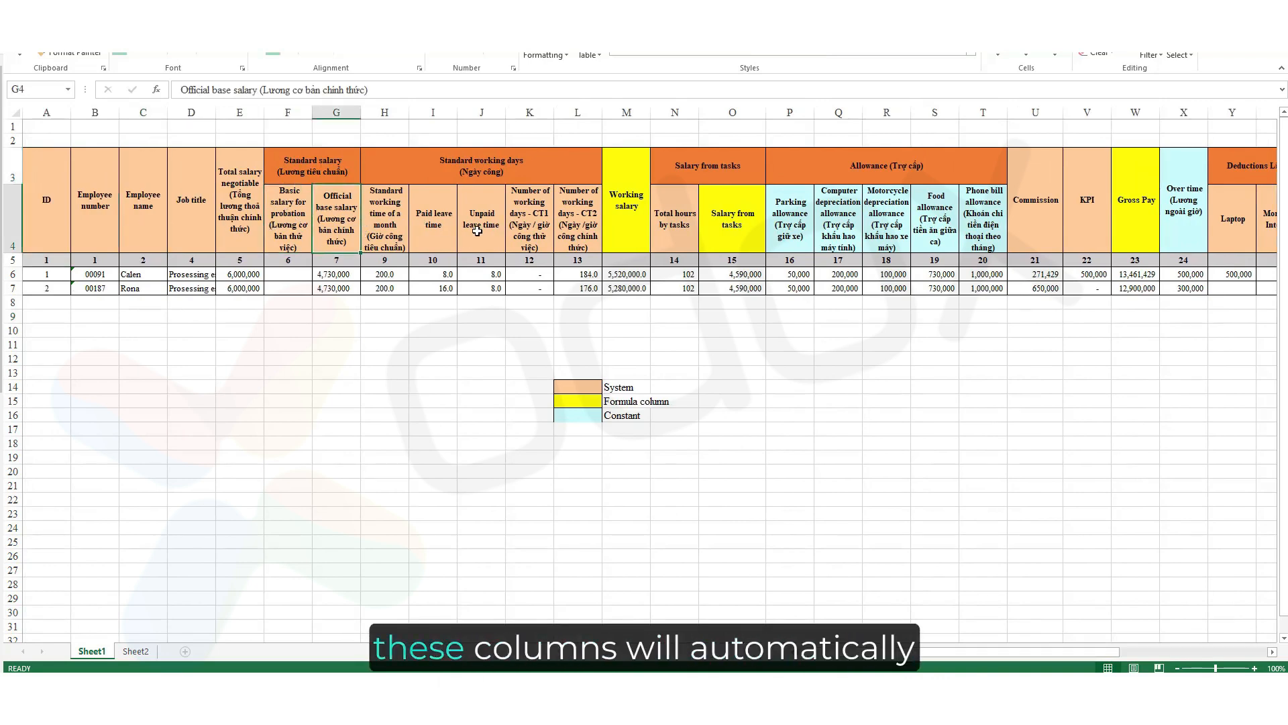
pyautogui.scroll(-2, 477, 231)
pyautogui.scroll(2, 477, 231)
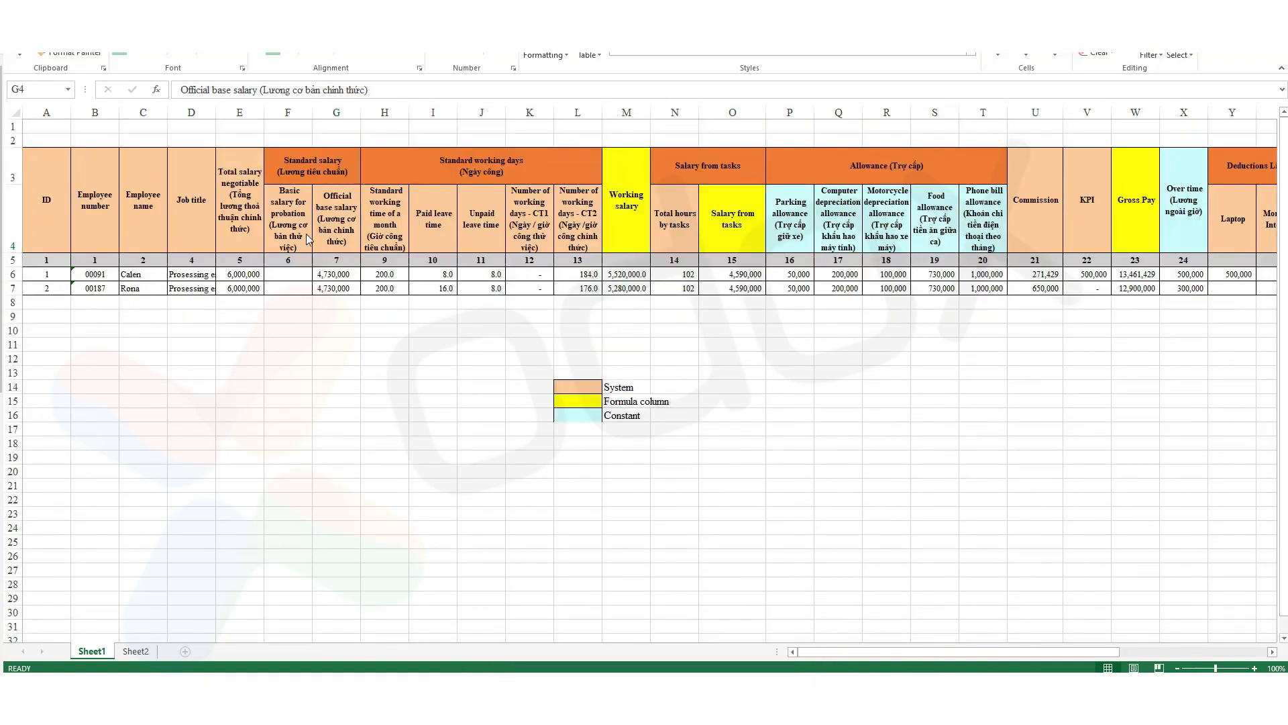
# Examine the yellow formula columns Total insurance and Net Pay, and the first employee's Working salary formula
pyautogui.click(1179, 230)
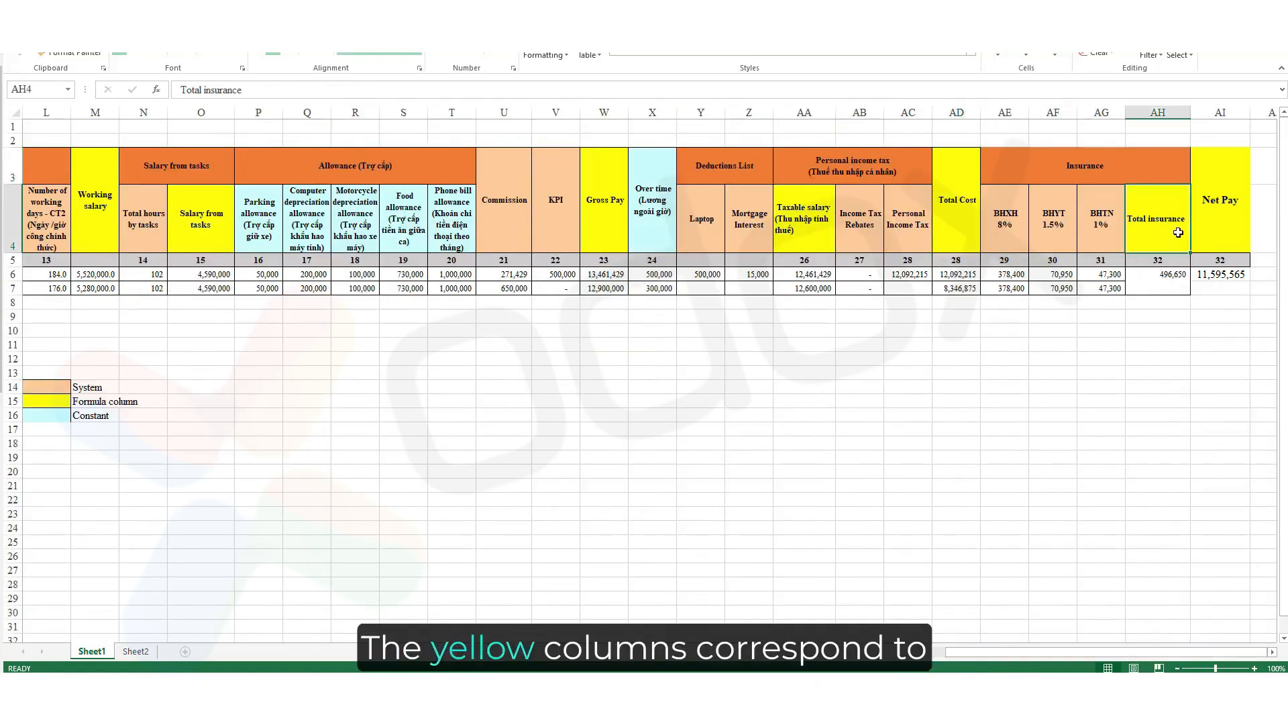
pyautogui.click(1213, 229)
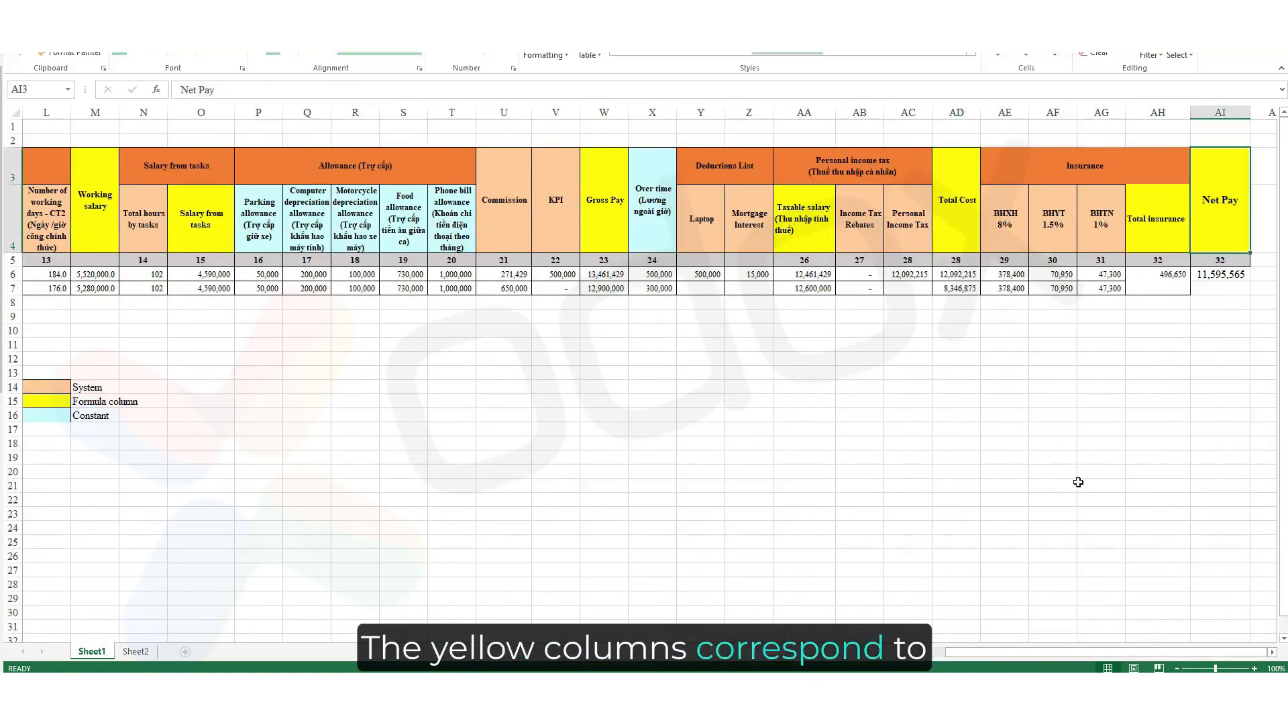
pyautogui.moveTo(1104, 657); pyautogui.dragTo(948, 658)
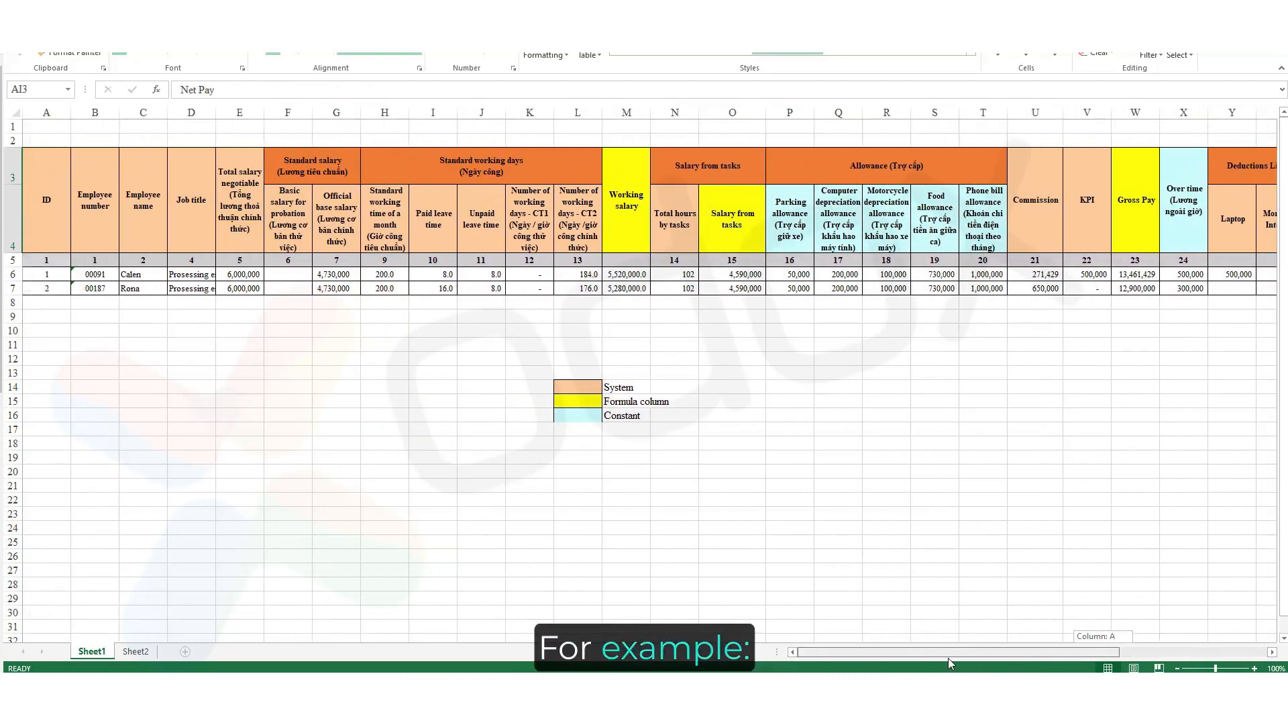
pyautogui.click(626, 275)
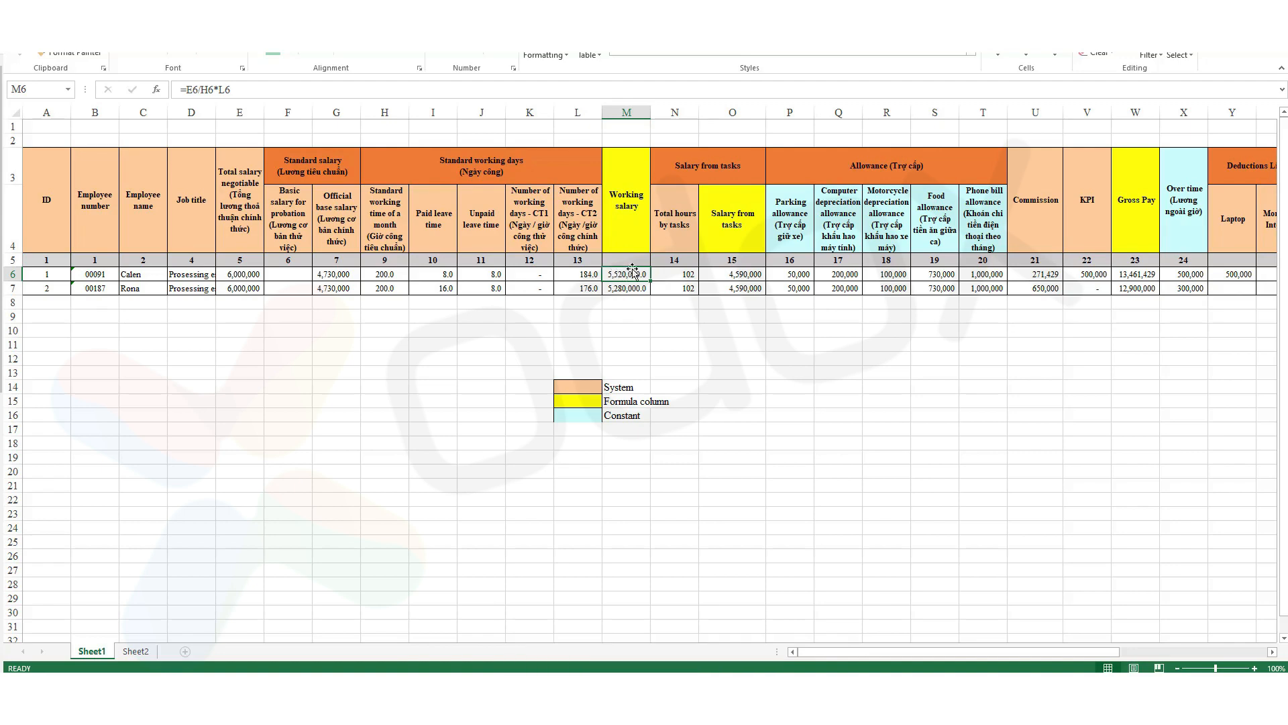
# Examine the blue constant columns for allowances and over time, including the first employee's entered amounts
pyautogui.moveTo(1027, 650); pyautogui.dragTo(1154, 651)
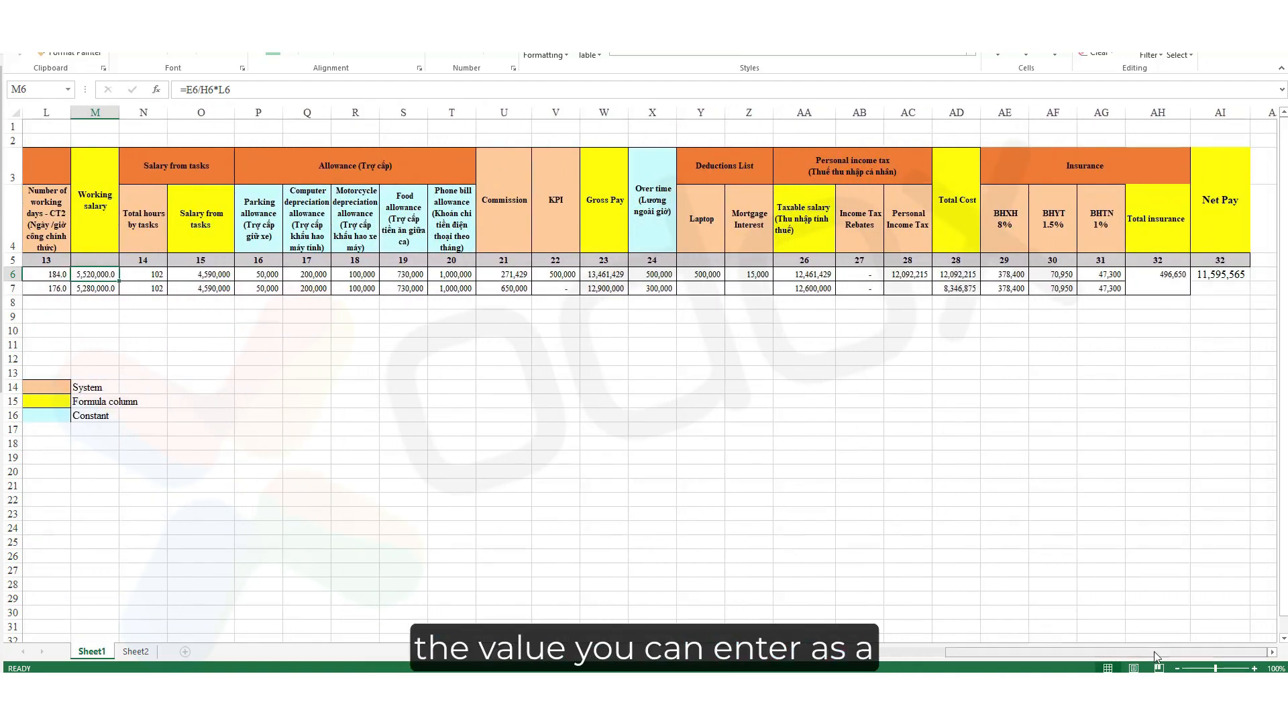
pyautogui.click(260, 221)
pyautogui.click(305, 227)
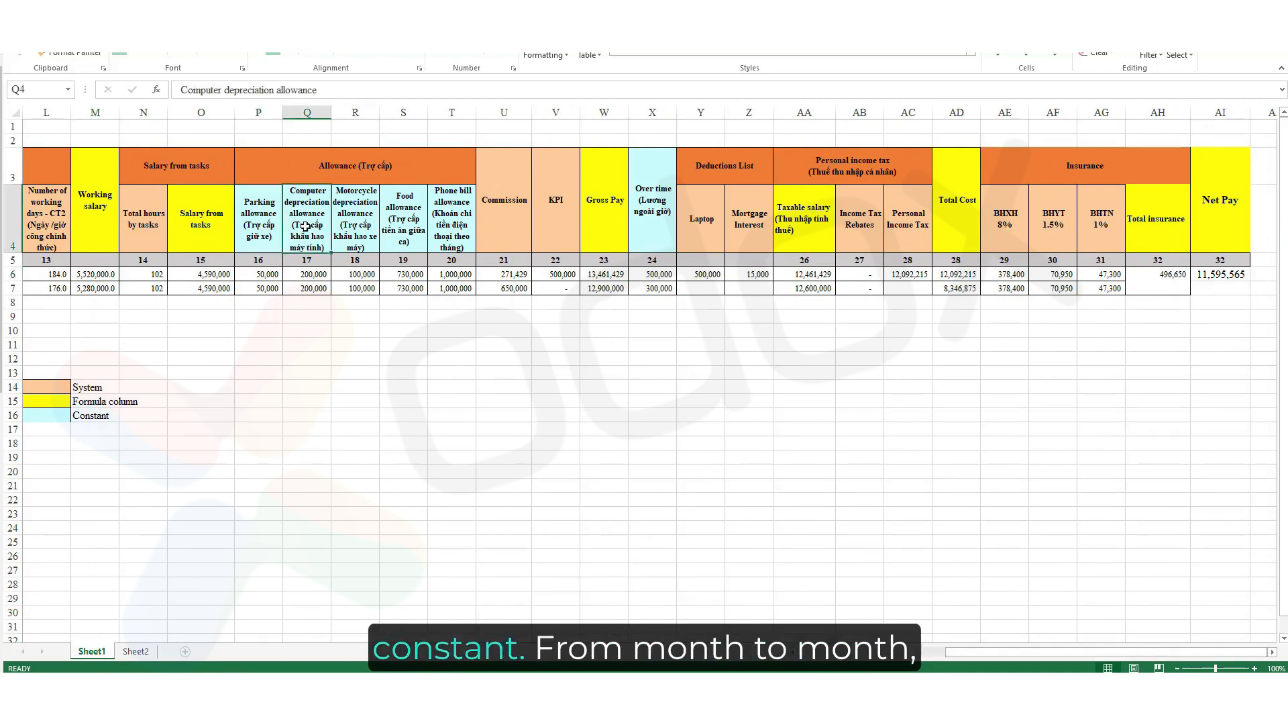
pyautogui.click(344, 231)
pyautogui.click(396, 238)
pyautogui.click(446, 228)
pyautogui.click(652, 216)
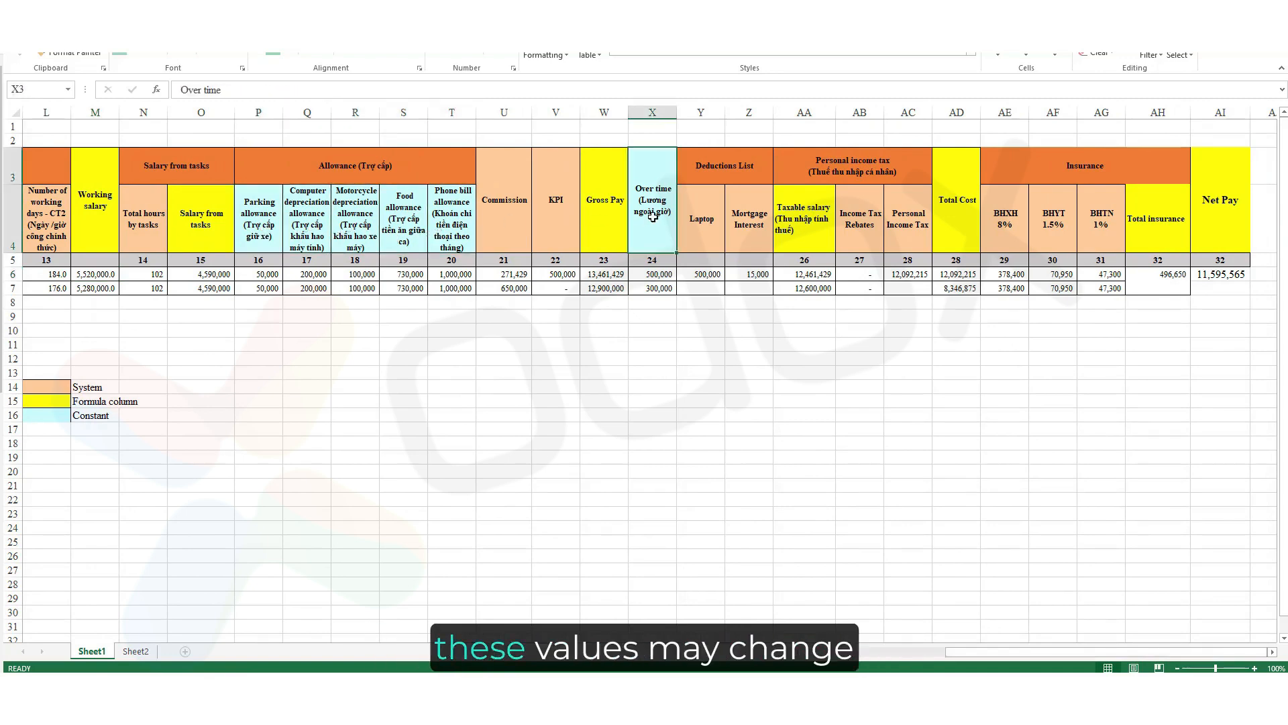
pyautogui.click(355, 274)
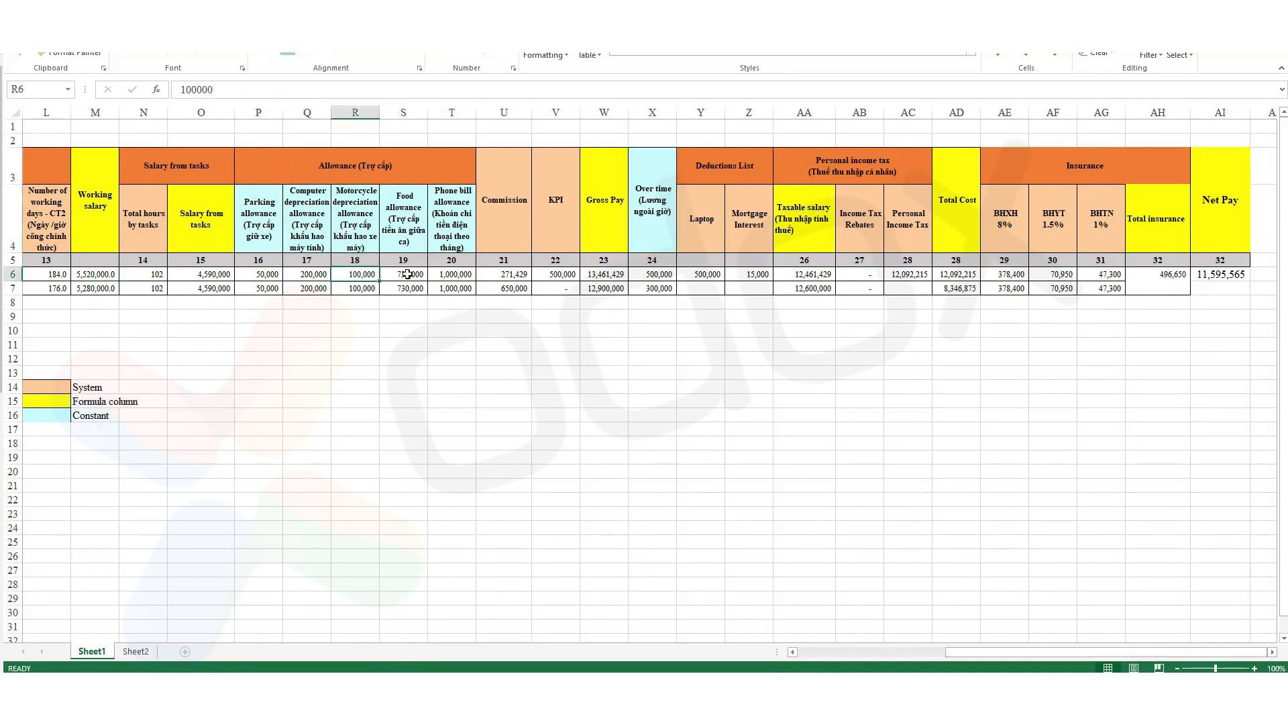
pyautogui.click(406, 274)
pyautogui.click(452, 274)
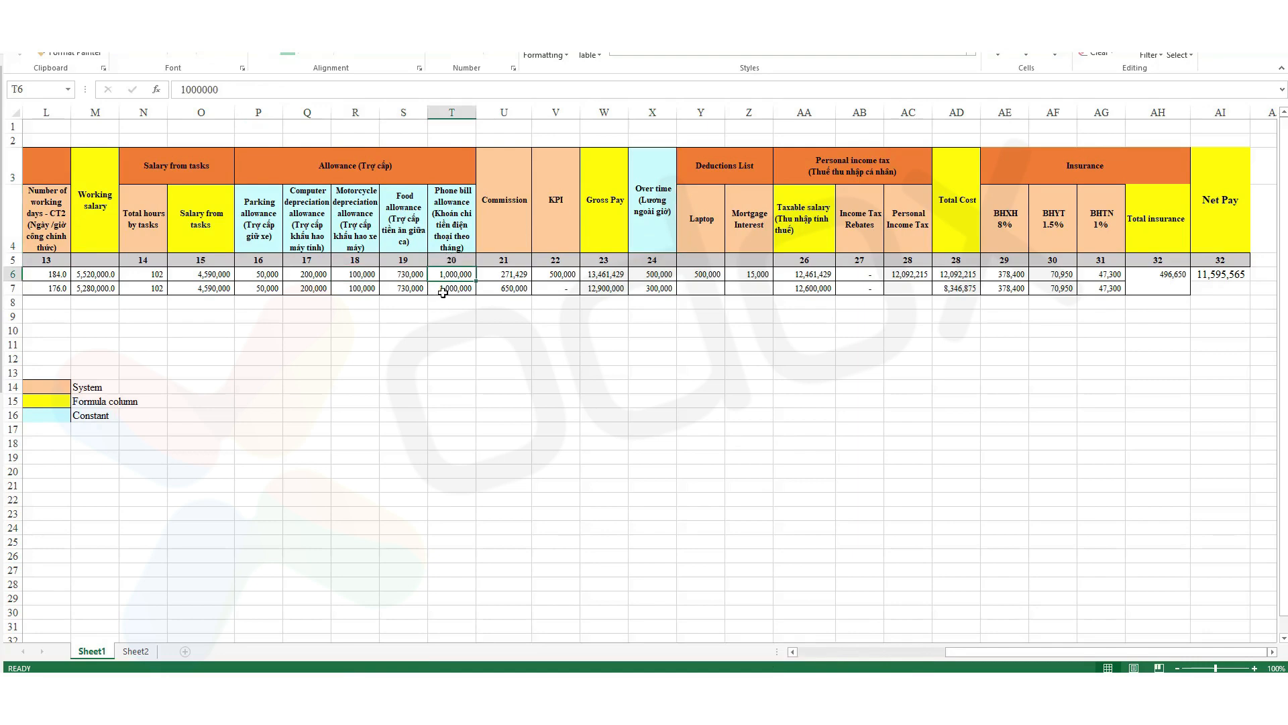
pyautogui.click(666, 275)
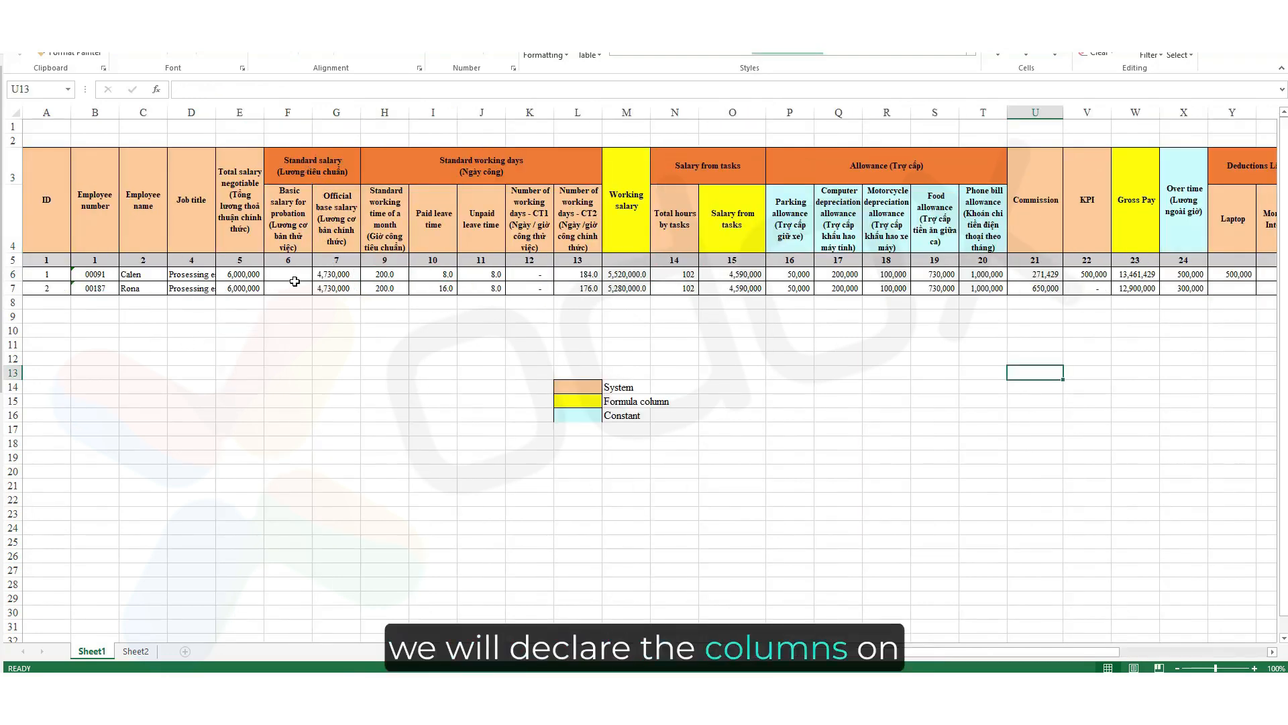
# Switch to the payroll settings' Earnings list and set the description and short name of earning A to Total salary negotiable
pyautogui.click(241, 232)
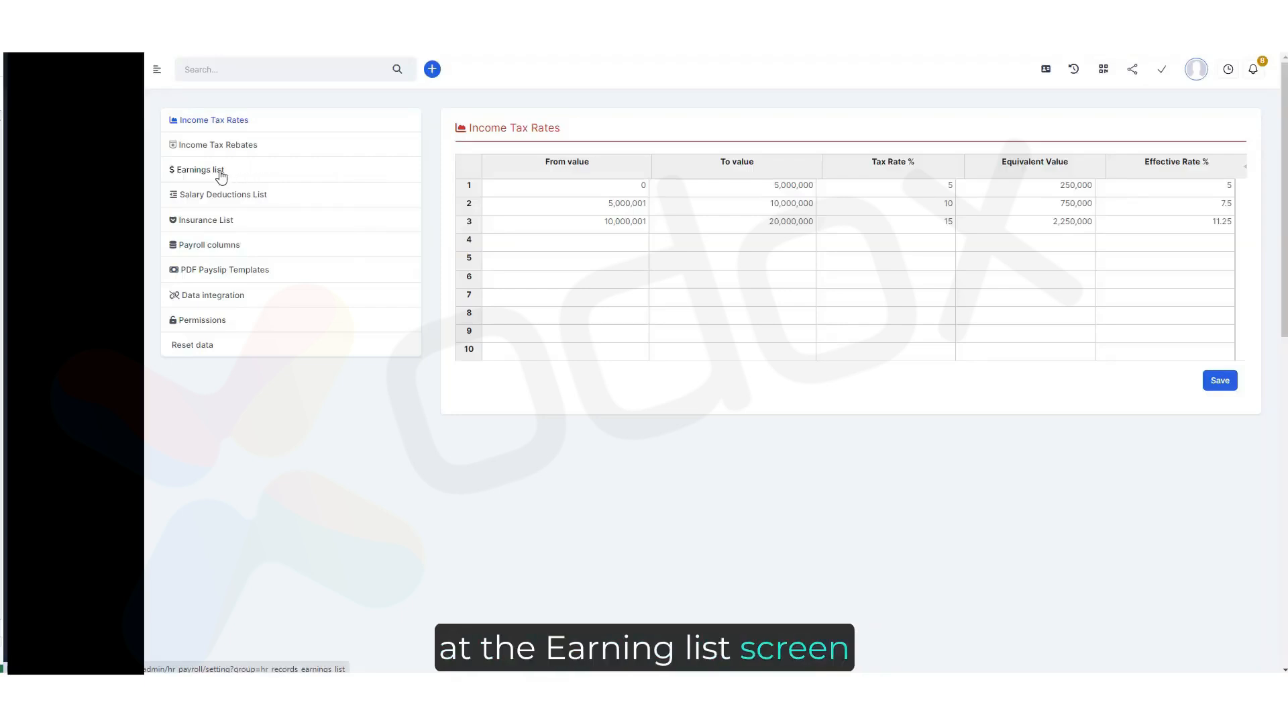
pyautogui.click(221, 177)
pyautogui.doubleClick(706, 187)
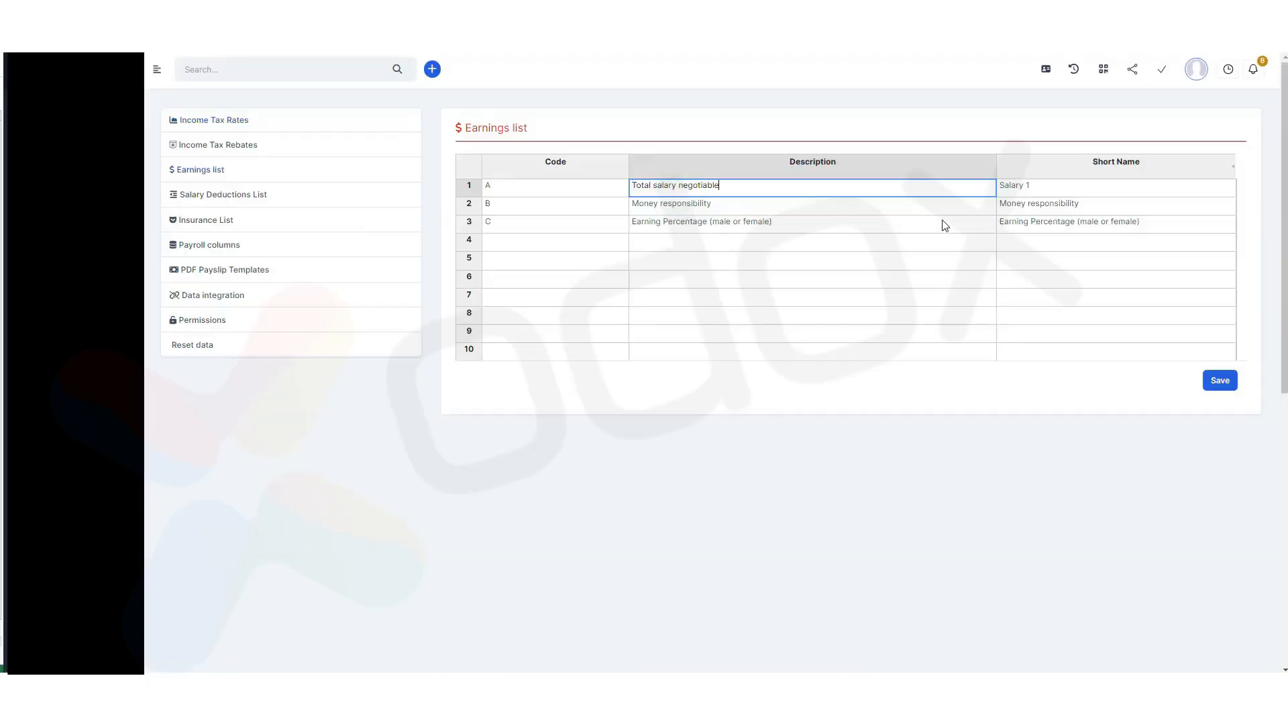
pyautogui.click(884, 230)
pyautogui.click(1051, 188)
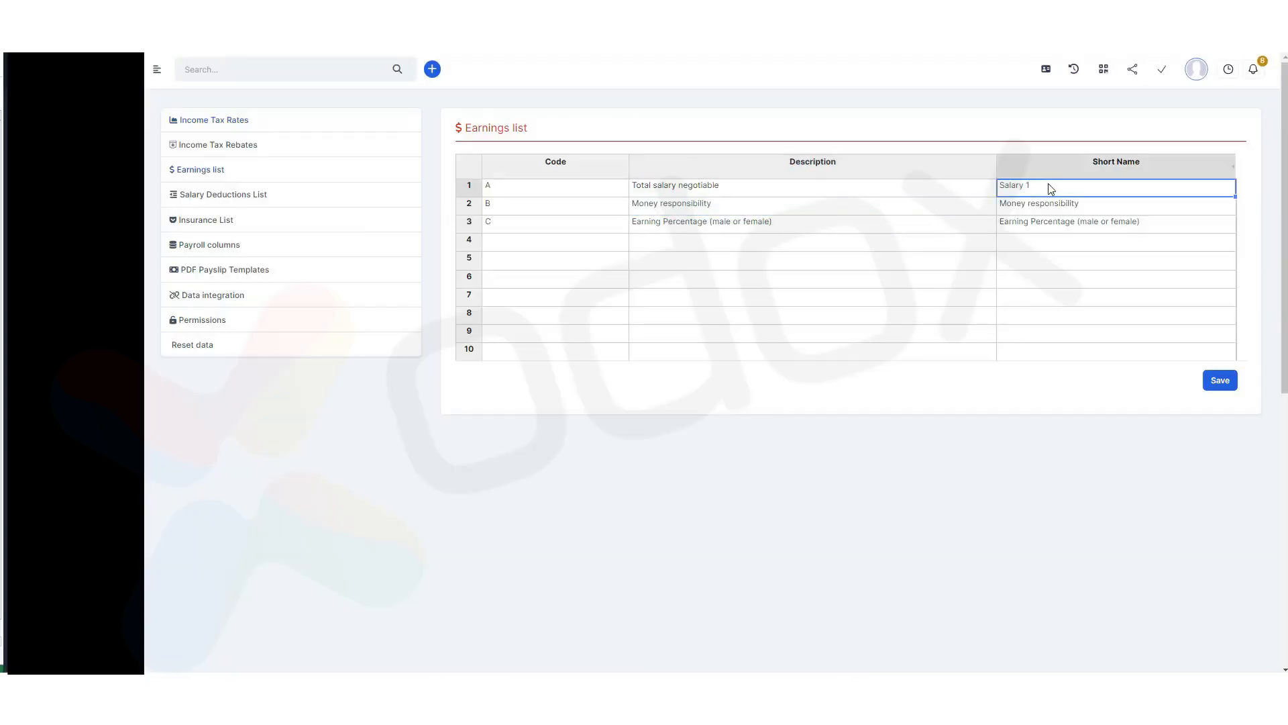
# Set both names of earning B to Basic salary for probation and of earning C to Official base salary, and save the list
pyautogui.click(975, 205)
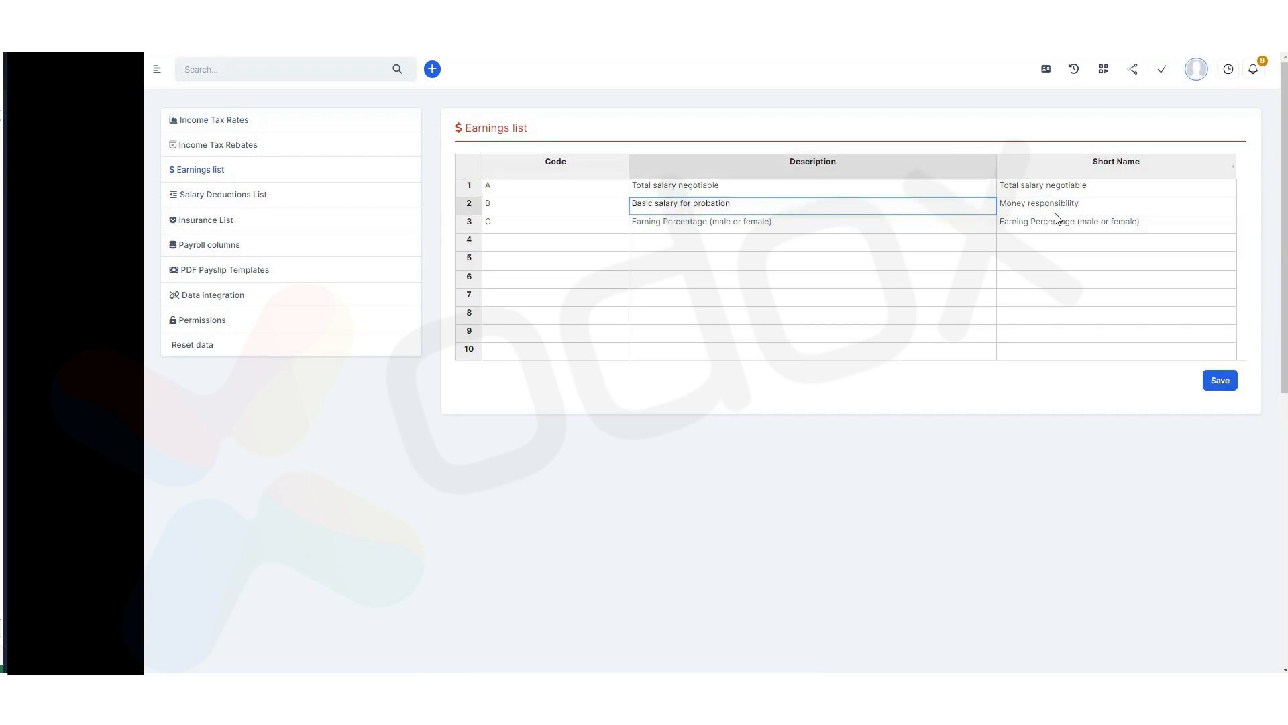
pyautogui.click(1081, 208)
pyautogui.click(971, 230)
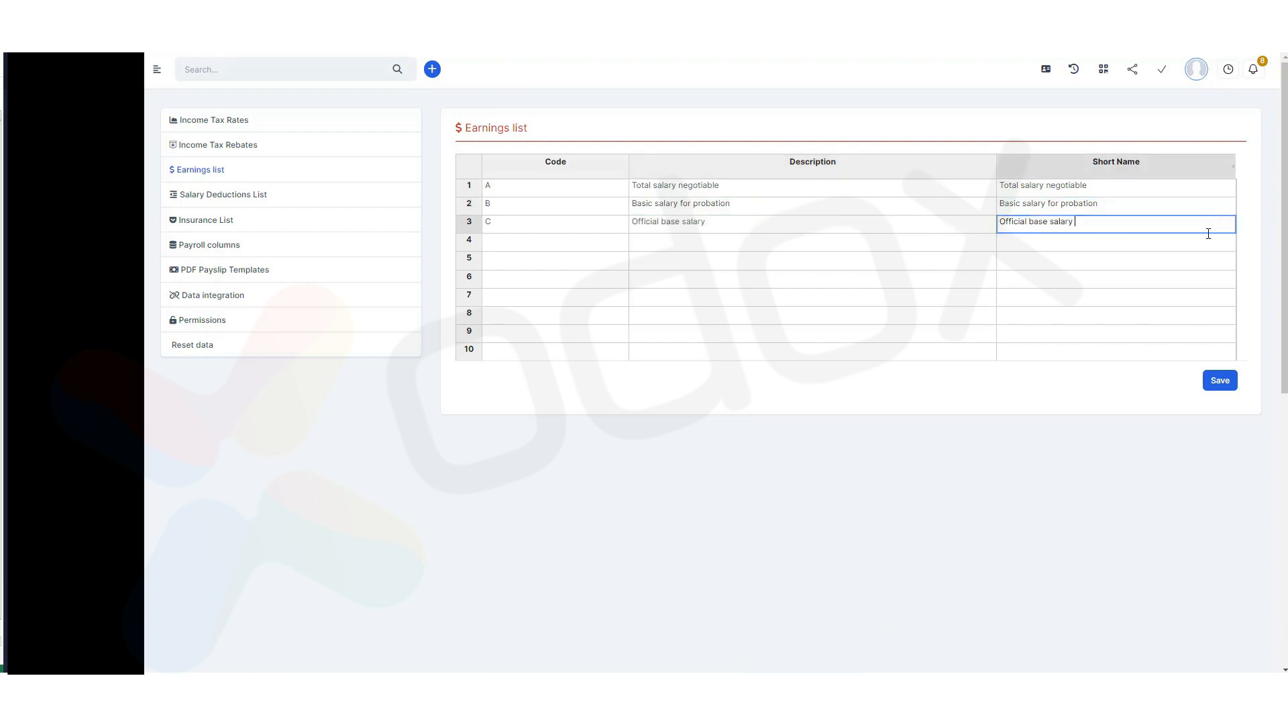
pyautogui.click(1161, 250)
pyautogui.click(1221, 380)
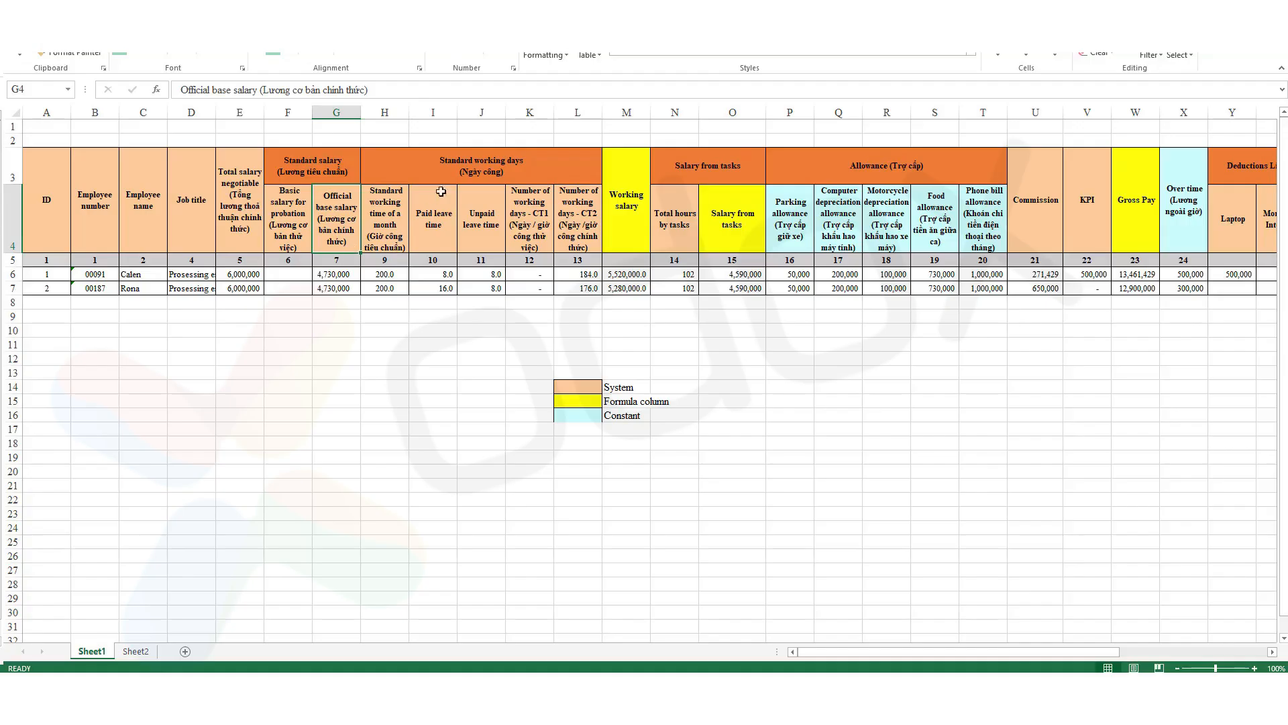
# Check the spreadsheet's Standard working time of a month column, and open the matching hours field in the payroll Data integration settings
pyautogui.click(464, 167)
pyautogui.click(390, 234)
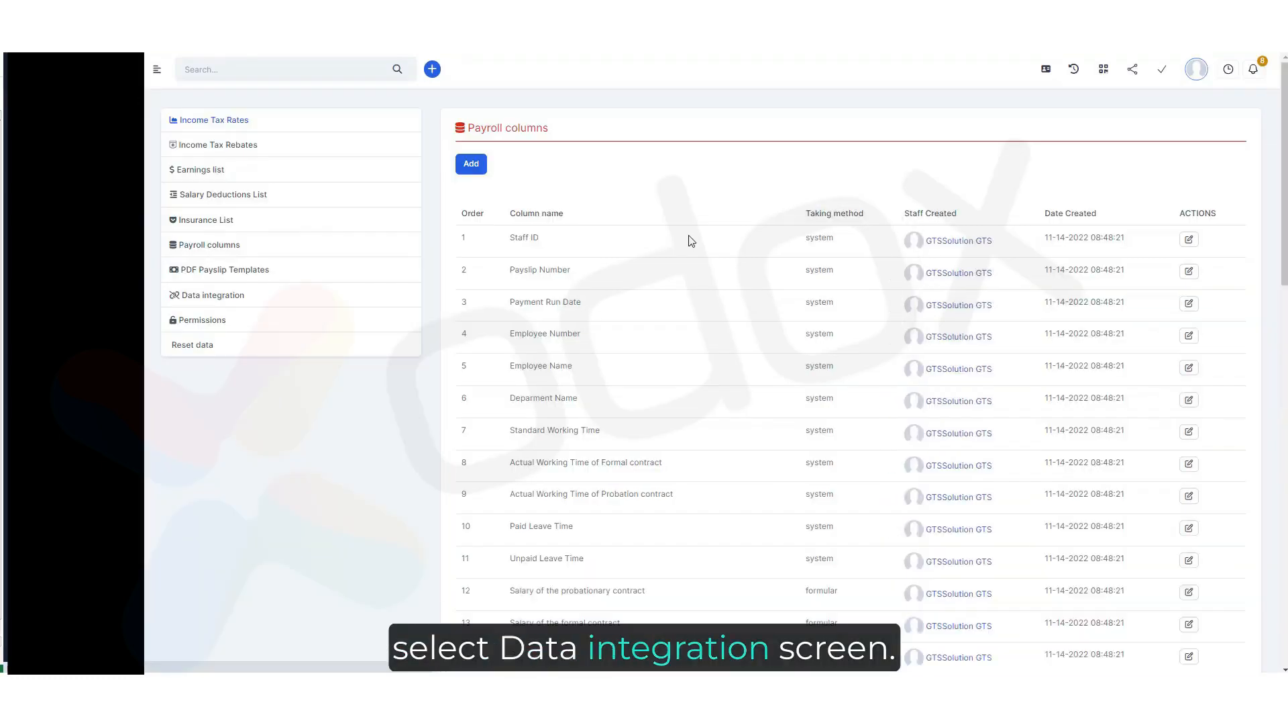
pyautogui.click(228, 293)
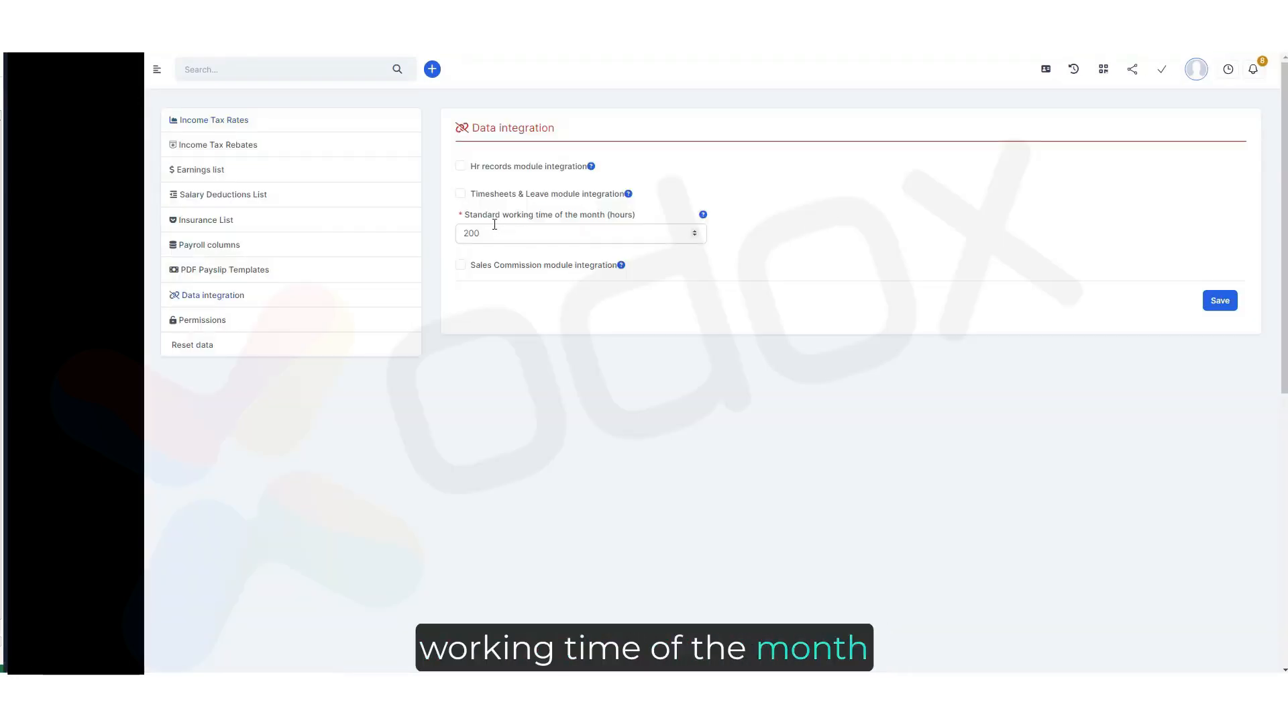
pyautogui.moveTo(466, 215); pyautogui.dragTo(550, 219)
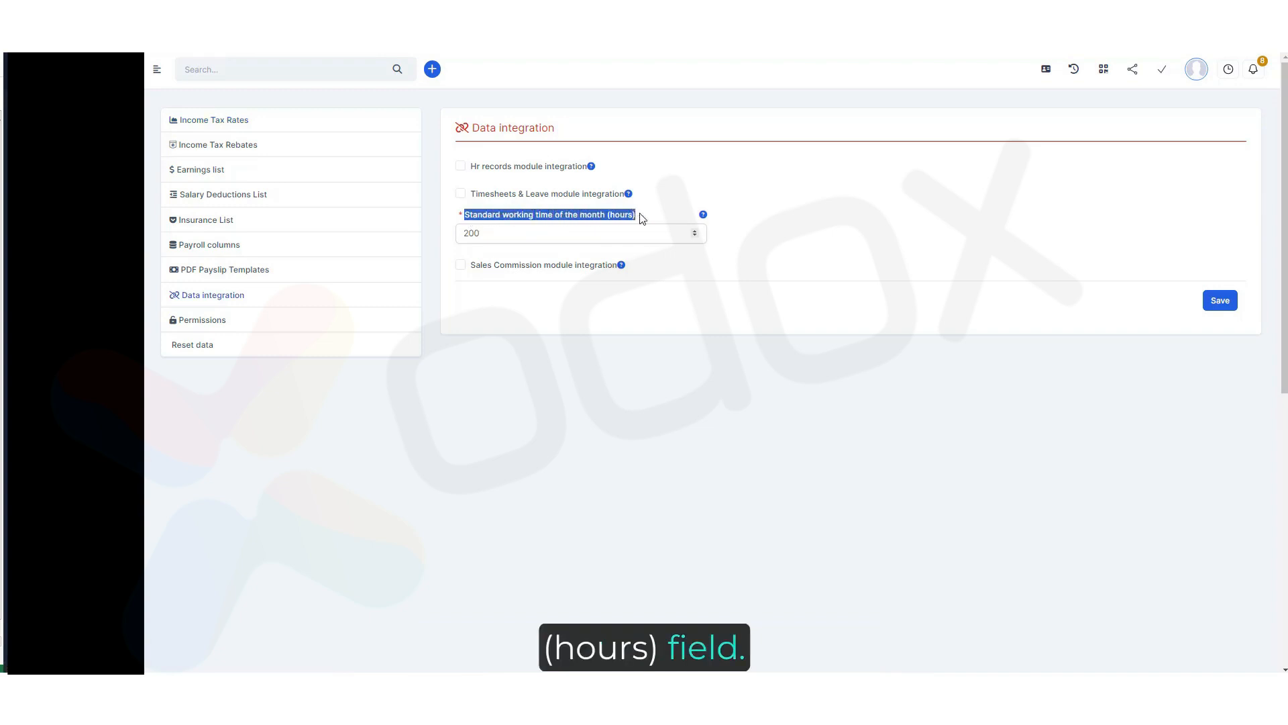
pyautogui.click(525, 236)
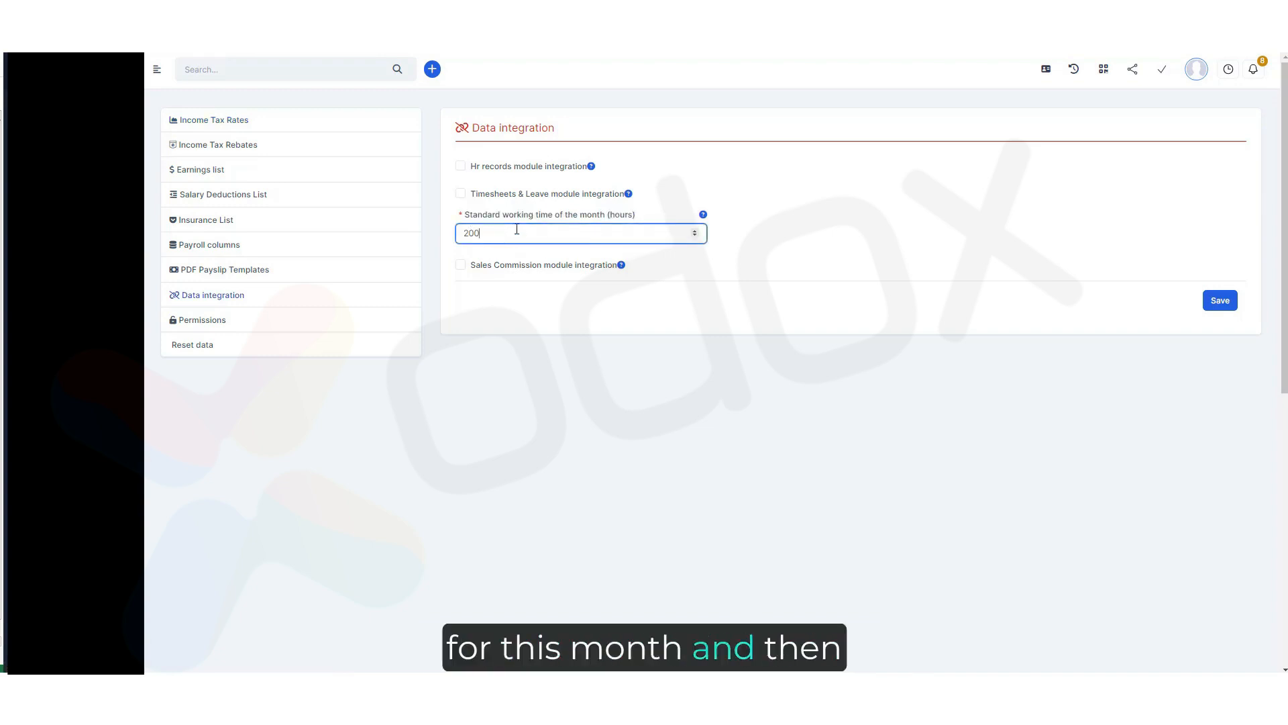
pyautogui.moveTo(704, 215)
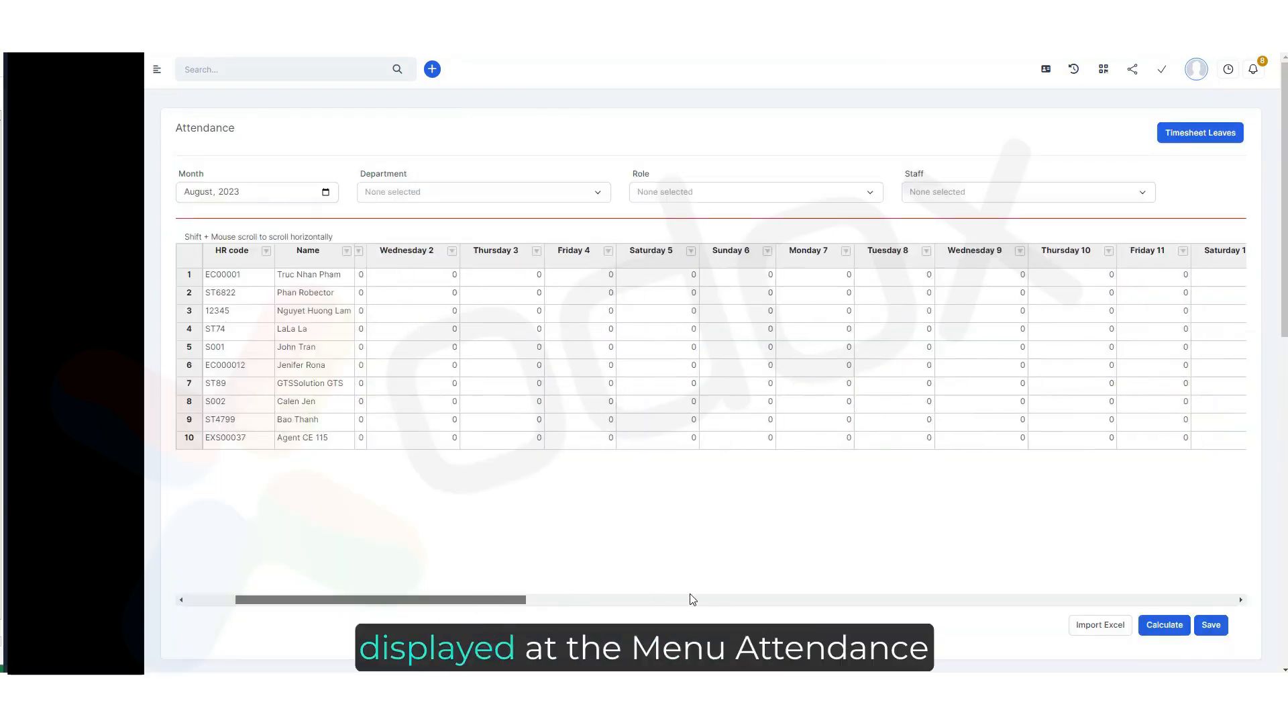
# Check the Standard working time of the month (hours) column for the employees in the August 2023 Attendance table
pyautogui.hscroll(10, 693, 600)
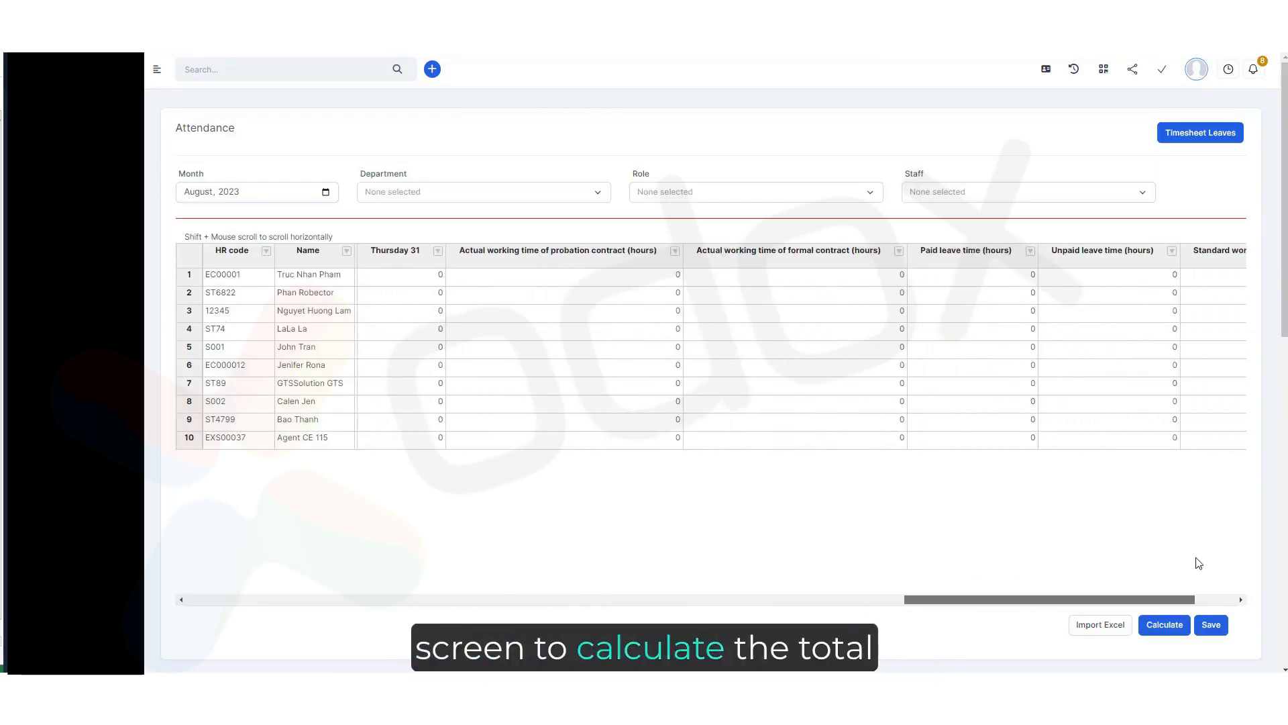
pyautogui.hscroll(3, 1199, 563)
pyautogui.click(1189, 293)
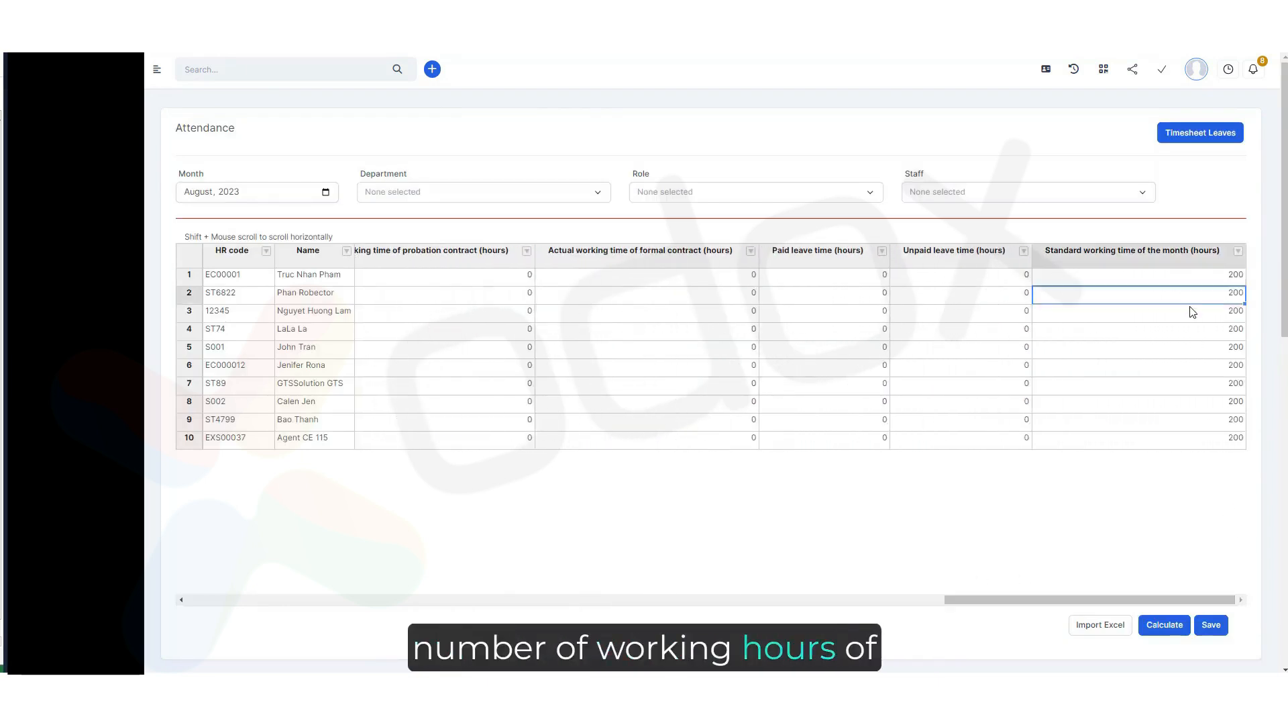
pyautogui.click(1179, 420)
pyautogui.click(1175, 385)
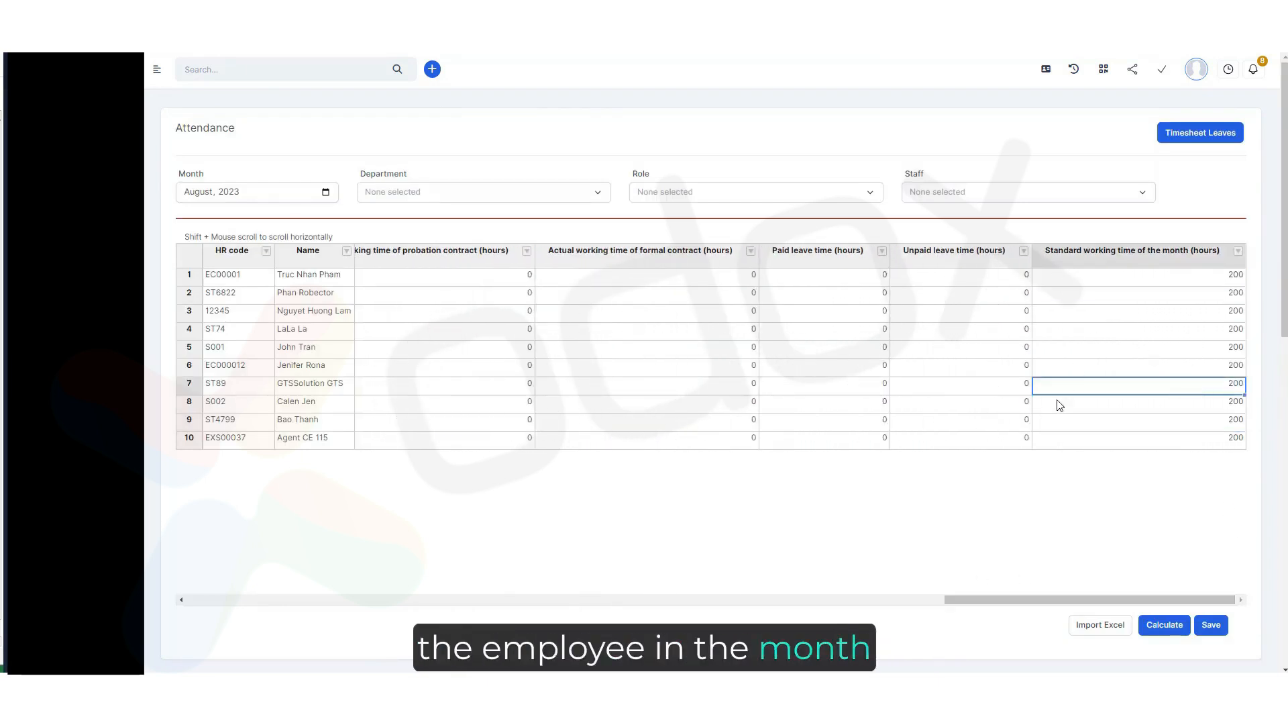
pyautogui.moveTo(176, 126); pyautogui.dragTo(289, 149)
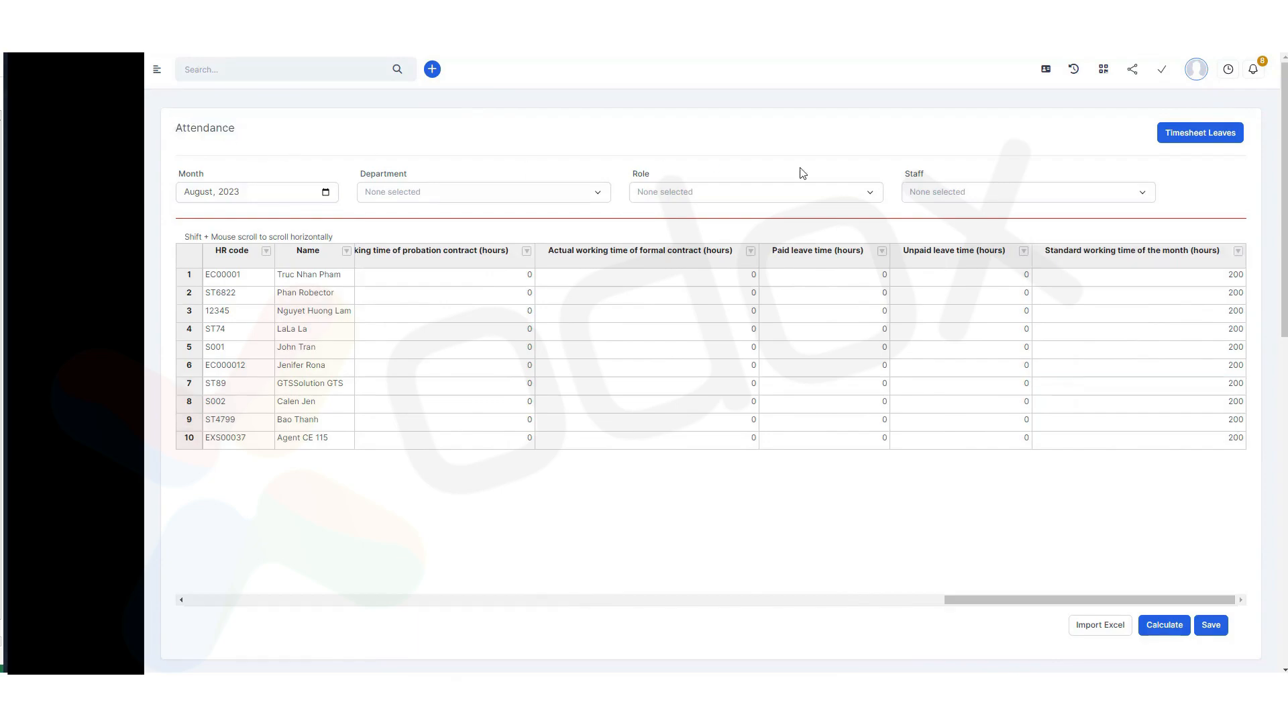
# Switch to the payroll spreadsheet and examine the Paid leave time and Unpaid leave time columns, including the first employee's hours
pyautogui.hotkey('alt', 'Tab')
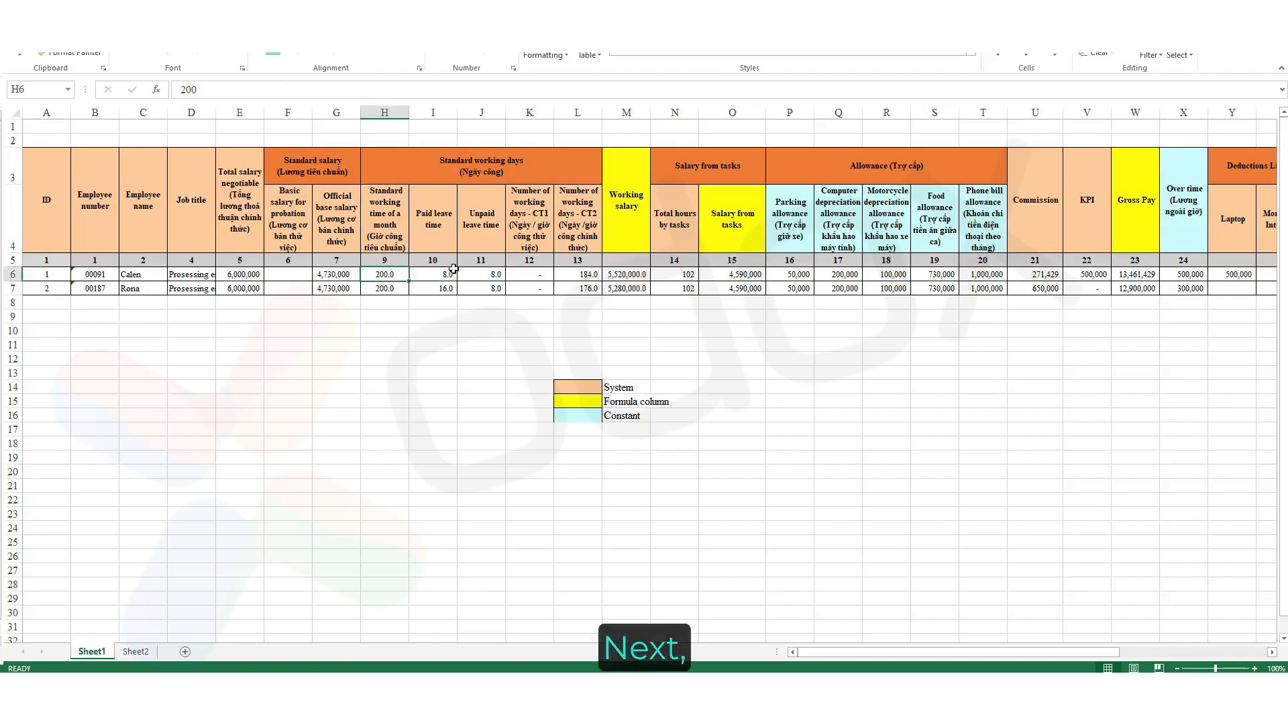
pyautogui.click(425, 240)
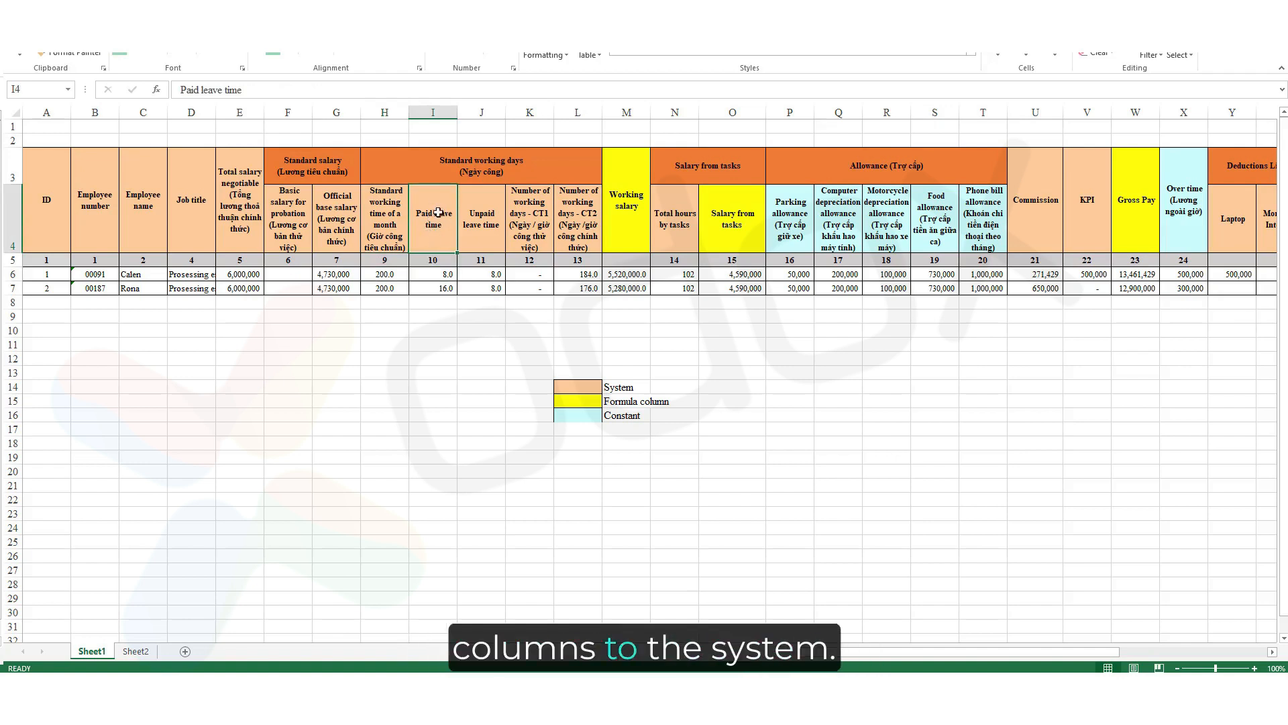
pyautogui.click(443, 274)
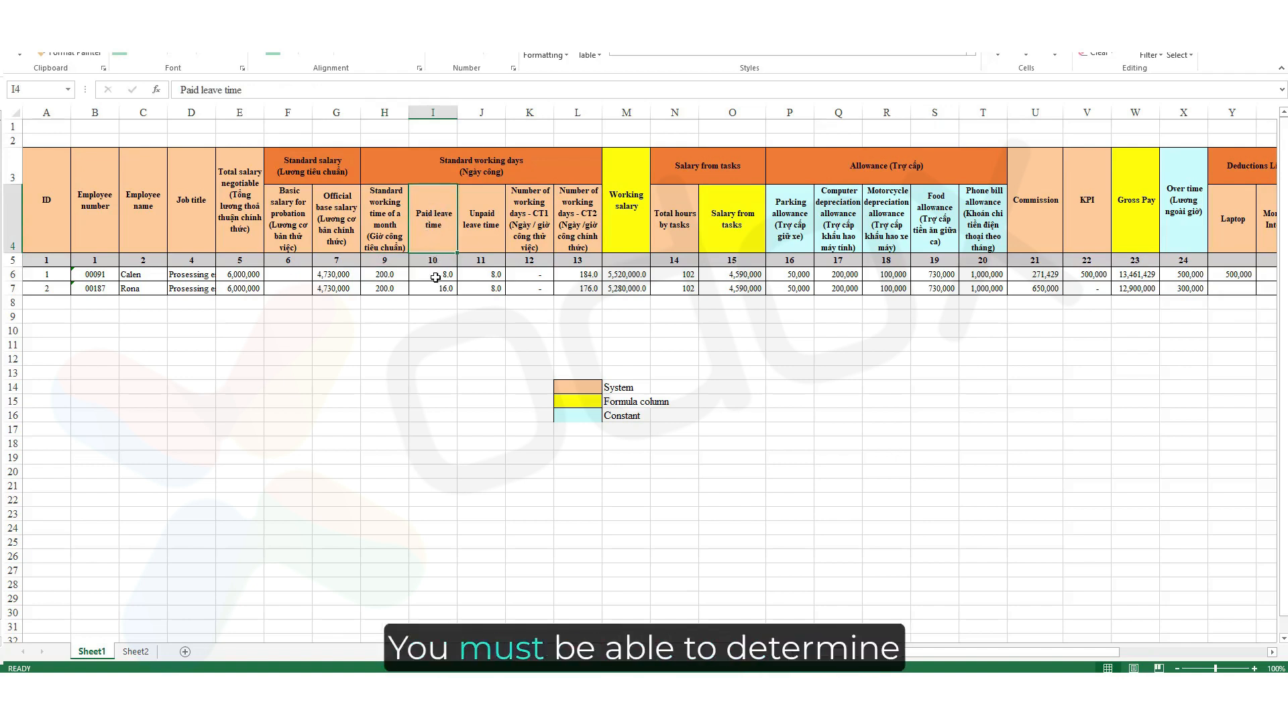
pyautogui.click(493, 275)
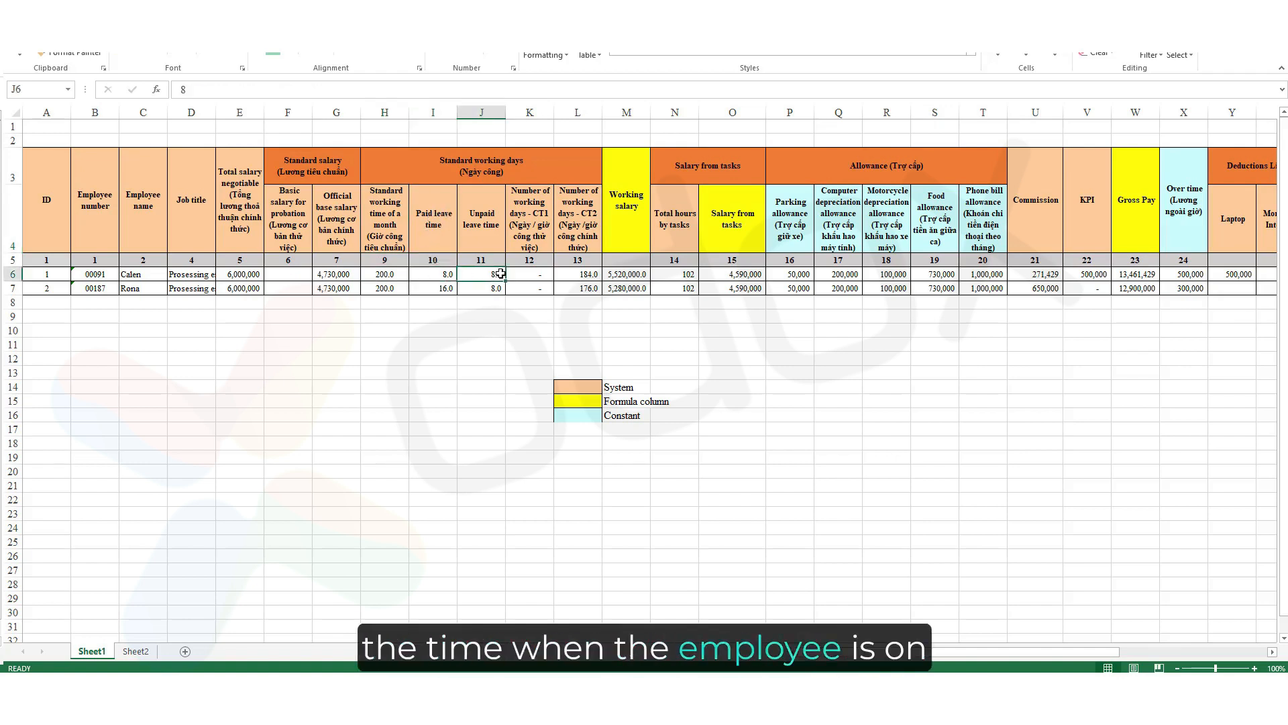
pyautogui.click(429, 239)
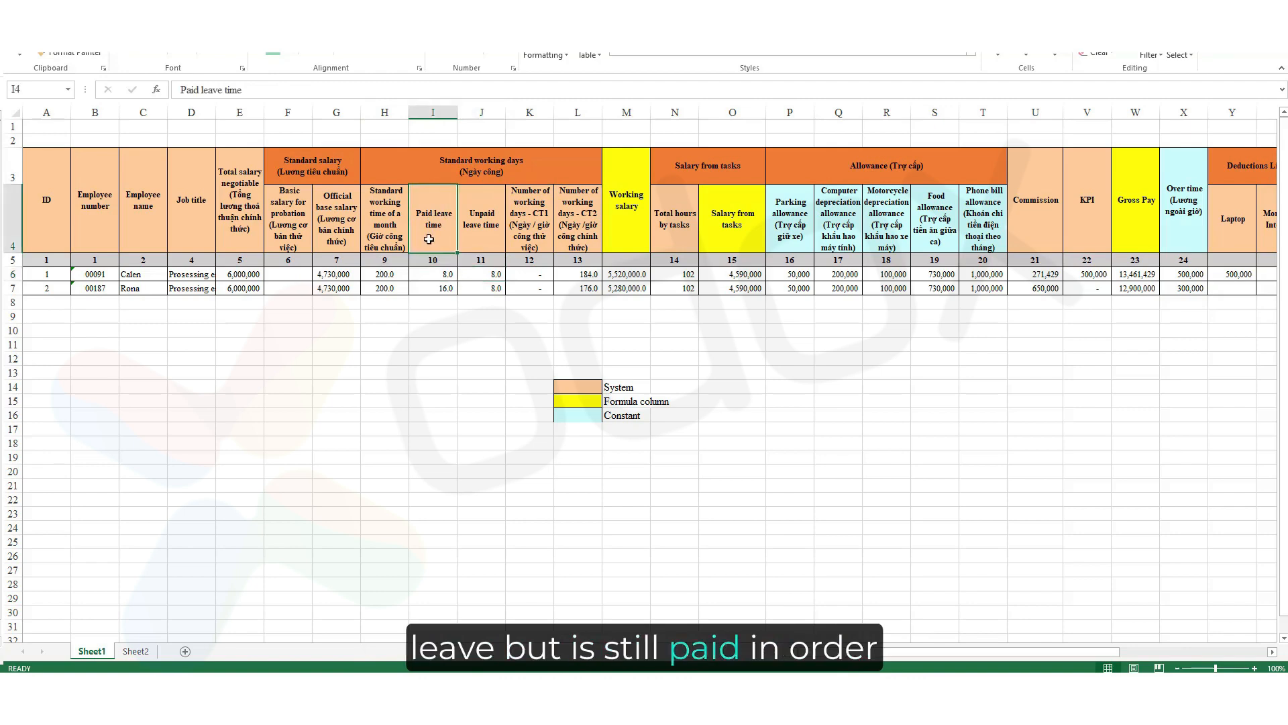
pyautogui.click(444, 275)
pyautogui.click(475, 277)
pyautogui.click(446, 276)
pyautogui.click(475, 275)
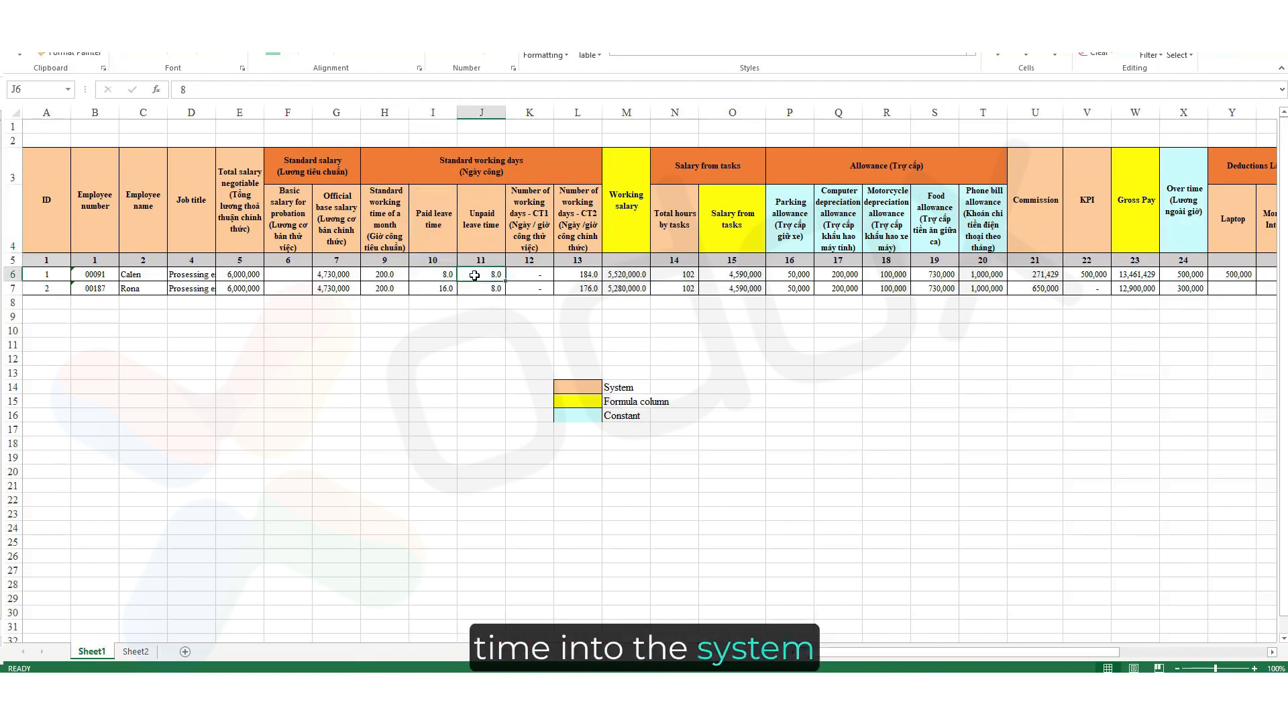
pyautogui.click(433, 228)
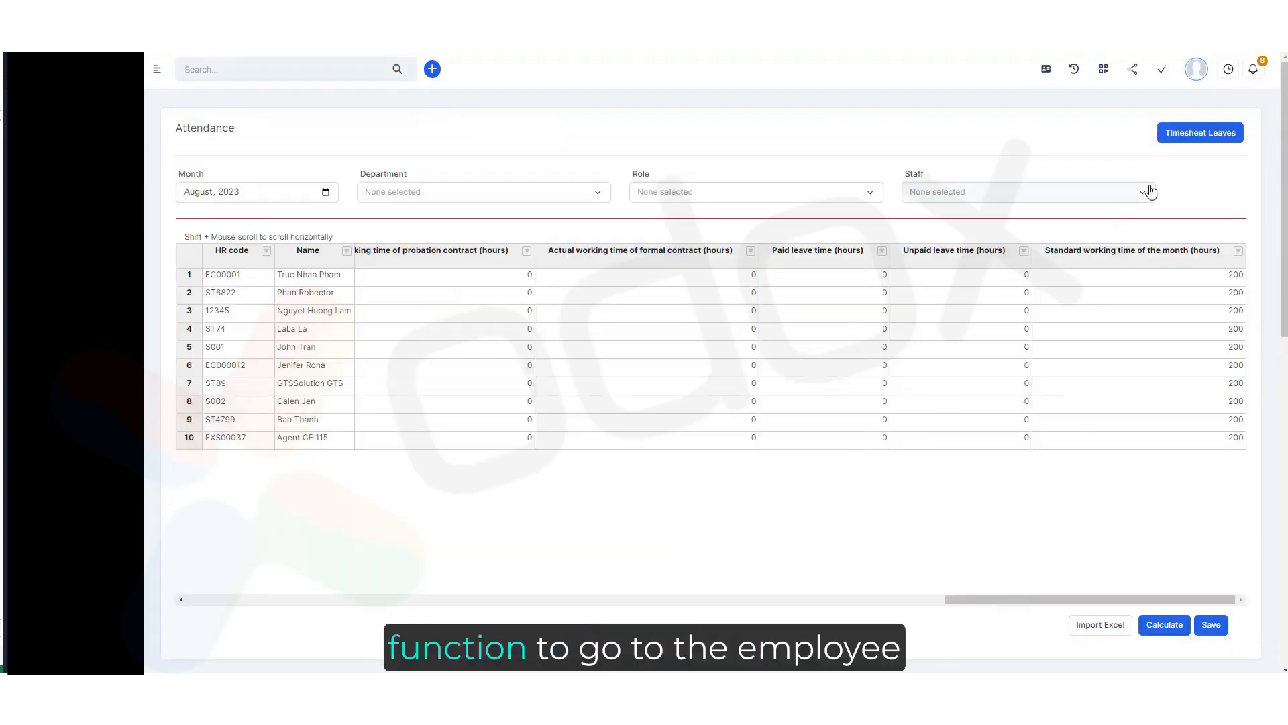
# Return to Attendance, open Timesheet Leaves, and examine row 8 and the instructions for PL and UPL leave entries
pyautogui.click(1193, 134)
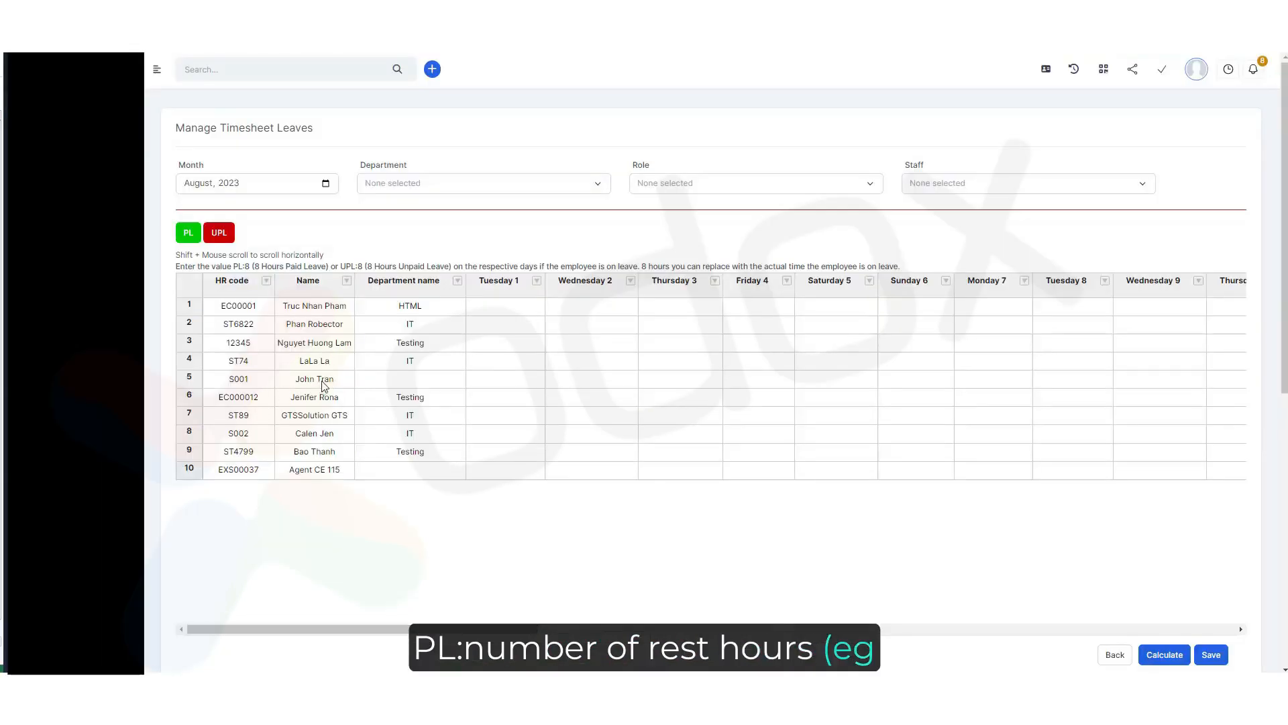
pyautogui.click(321, 436)
pyautogui.click(402, 436)
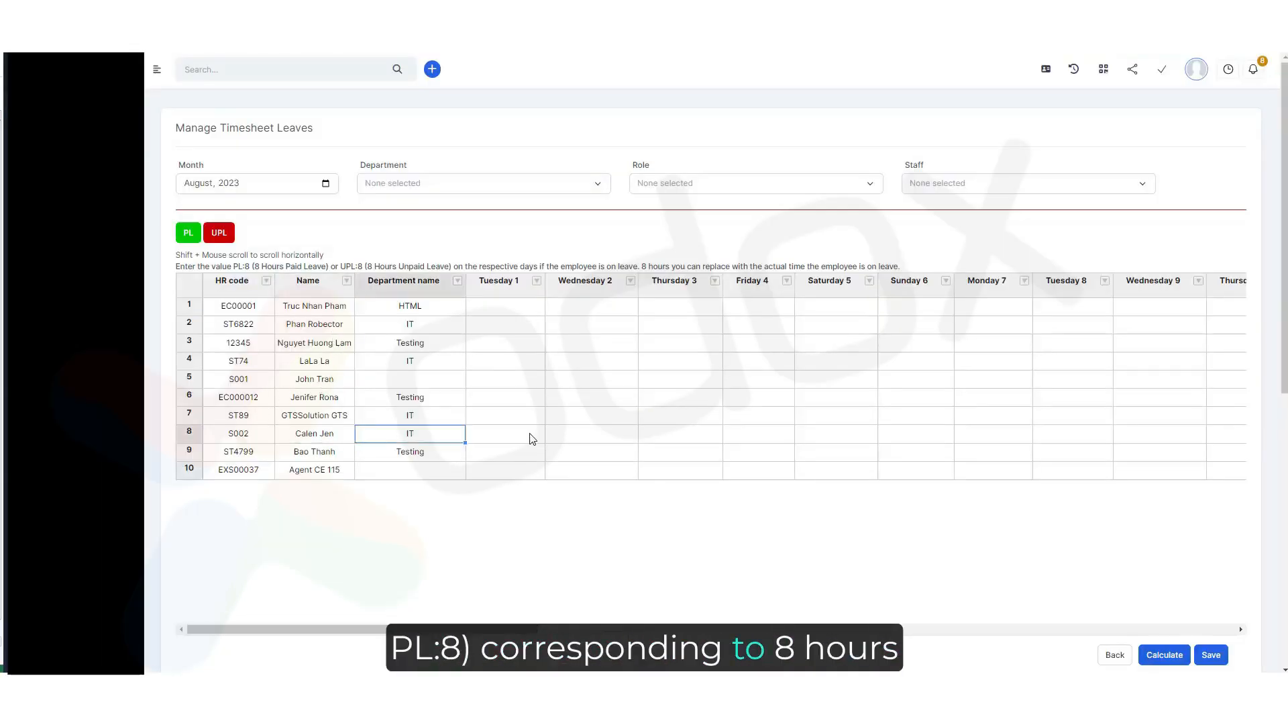
pyautogui.click(530, 437)
pyautogui.click(620, 434)
pyautogui.click(538, 435)
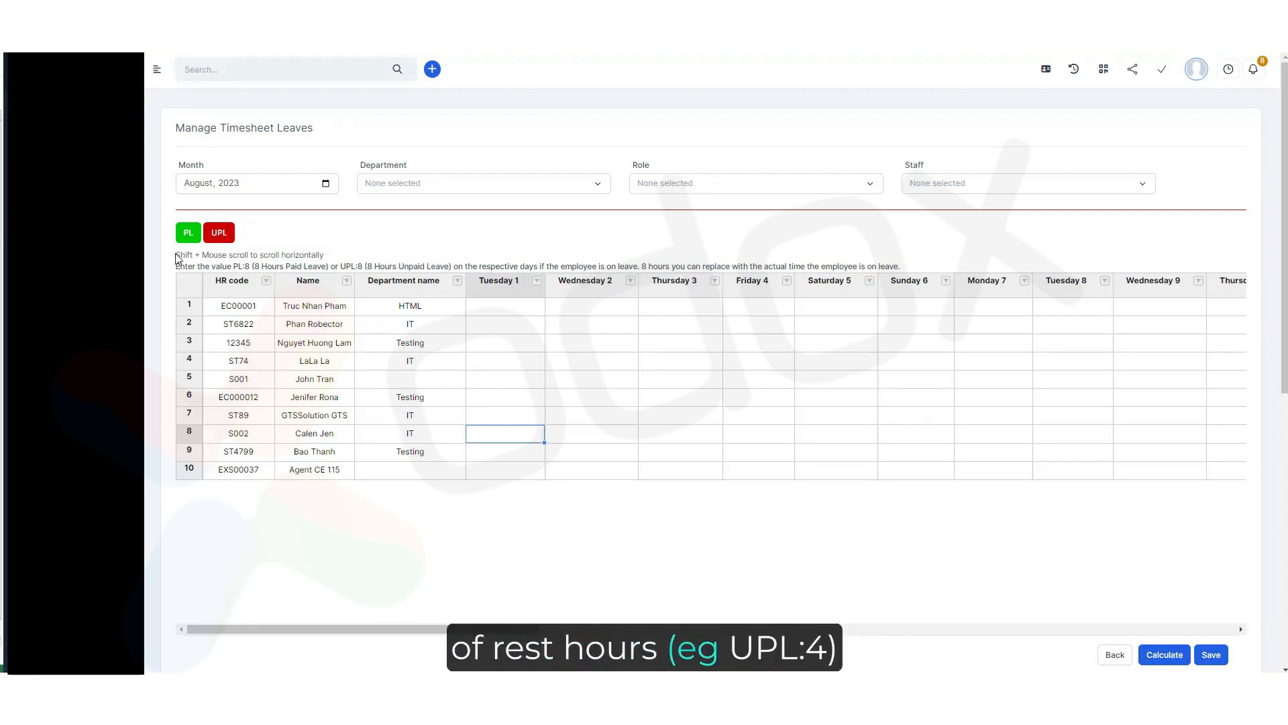
pyautogui.moveTo(174, 255); pyautogui.dragTo(928, 266)
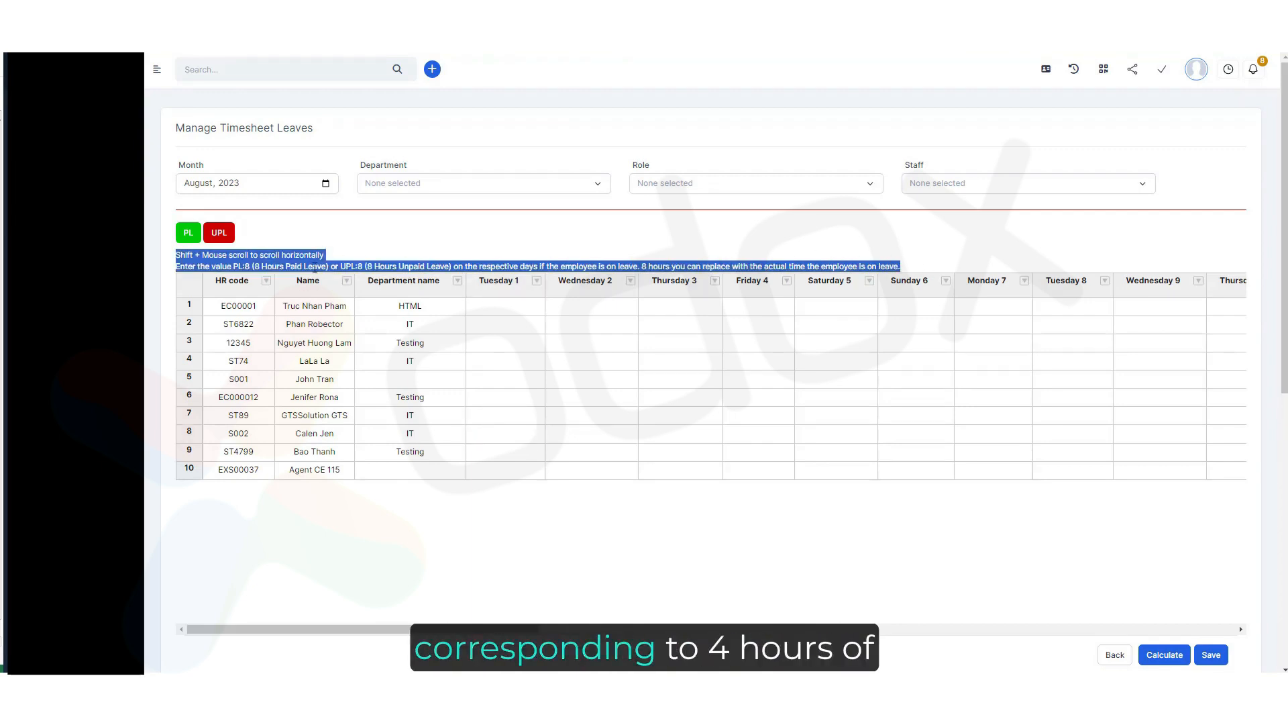
pyautogui.click(189, 235)
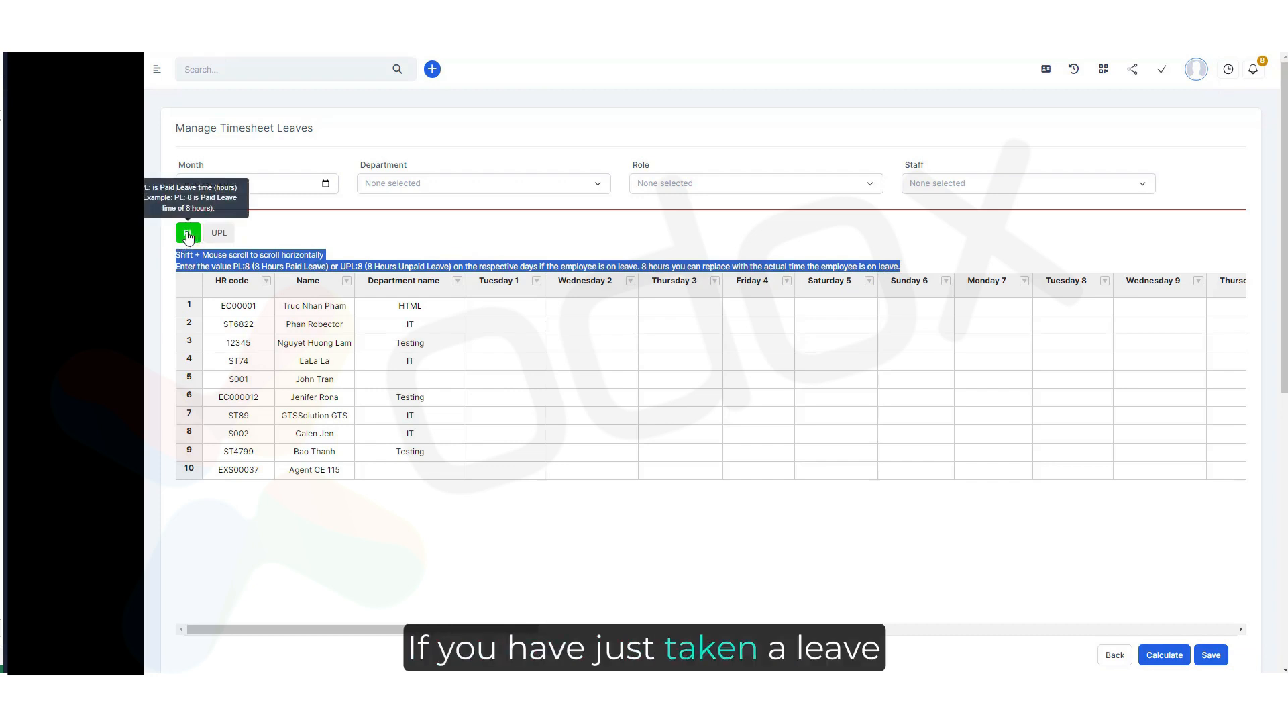
pyautogui.click(215, 243)
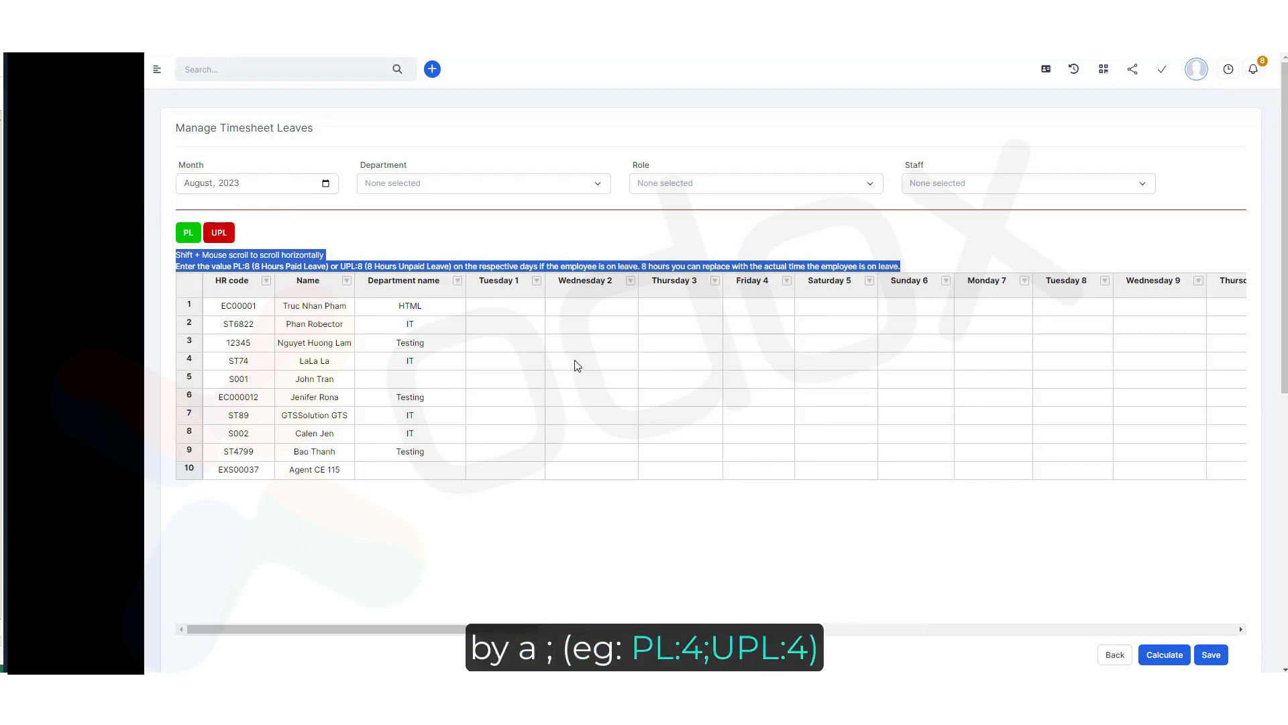
# Enter PL:8 on Tuesday 22 and UPL:8 on Wednesday 23 for the employee in row 8, and save the leaves
pyautogui.click(506, 381)
pyautogui.click(518, 368)
pyautogui.click(517, 411)
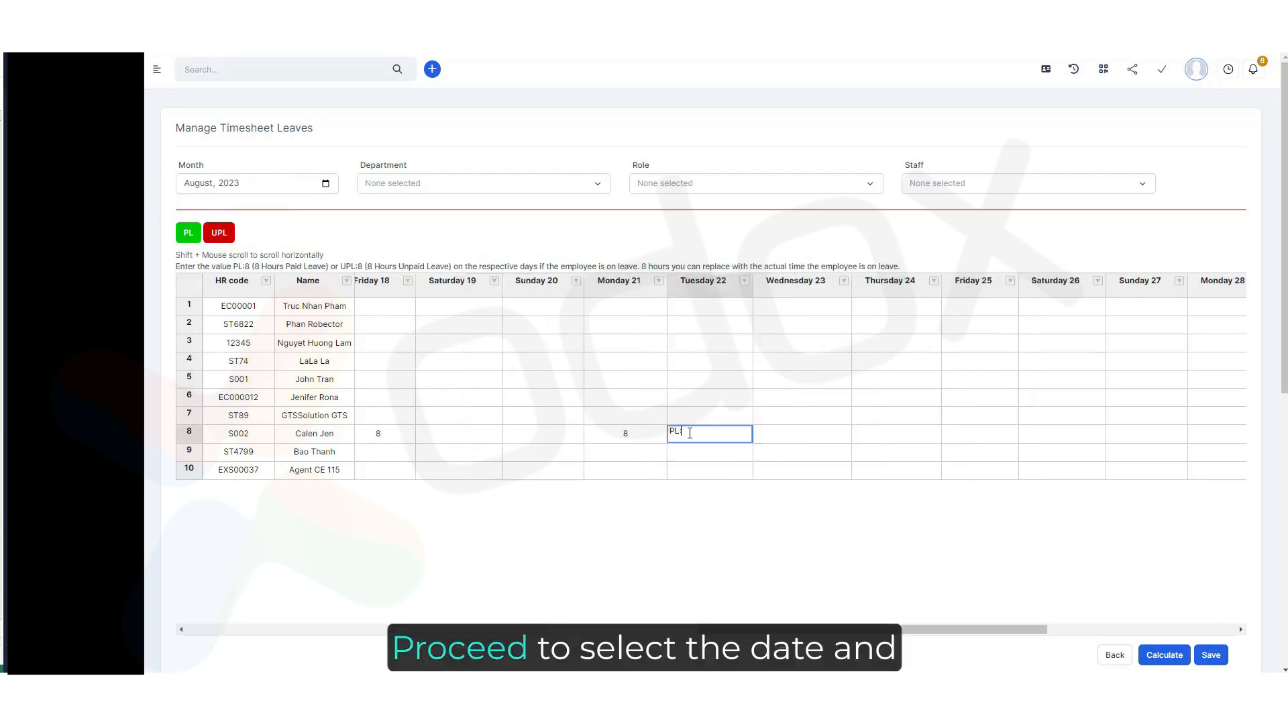
pyautogui.click(770, 437)
pyautogui.write('UPL:8')
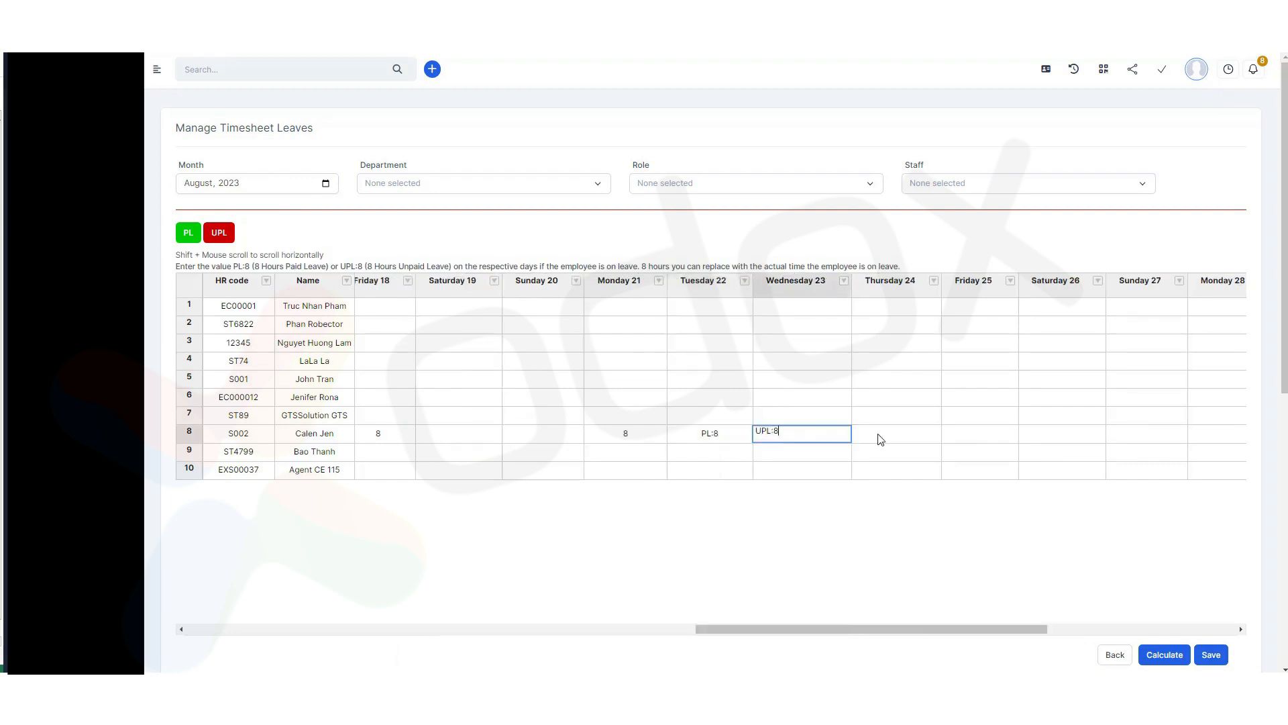
pyautogui.click(881, 436)
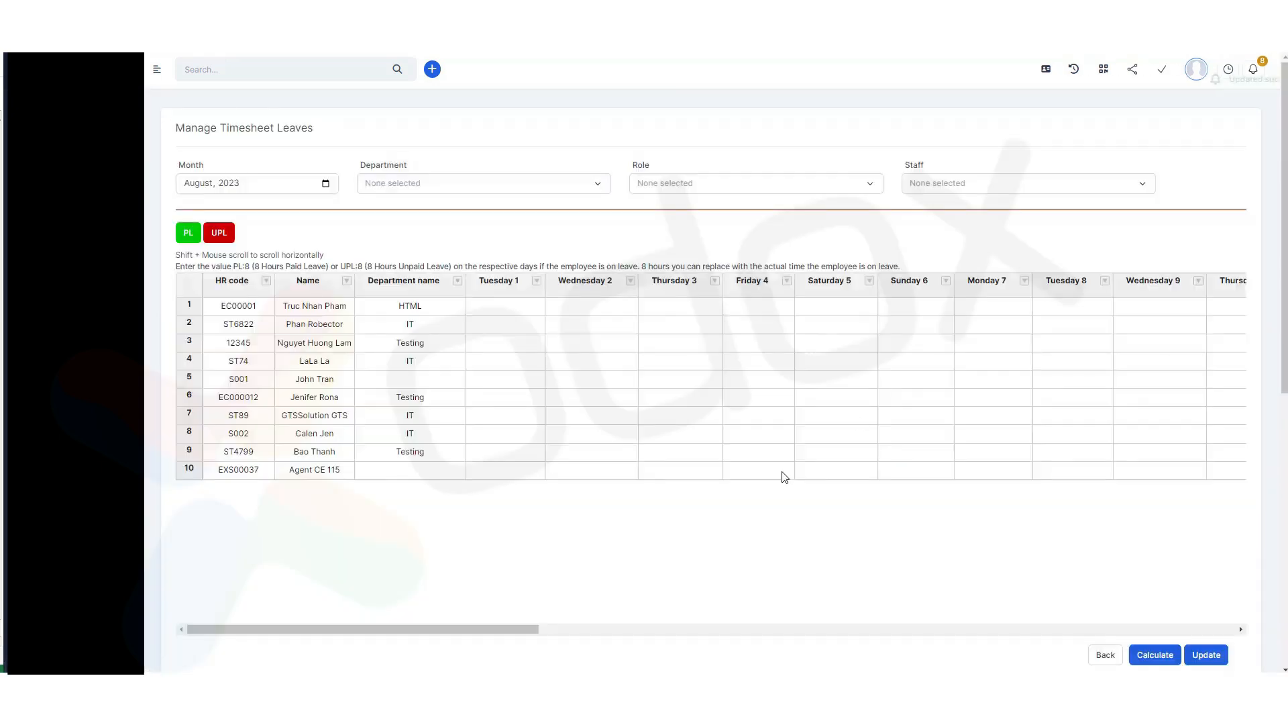
# Calculate the employees' leave totals and check the row 8 paid and unpaid leave hours
pyautogui.hscroll(10, 1080, 601)
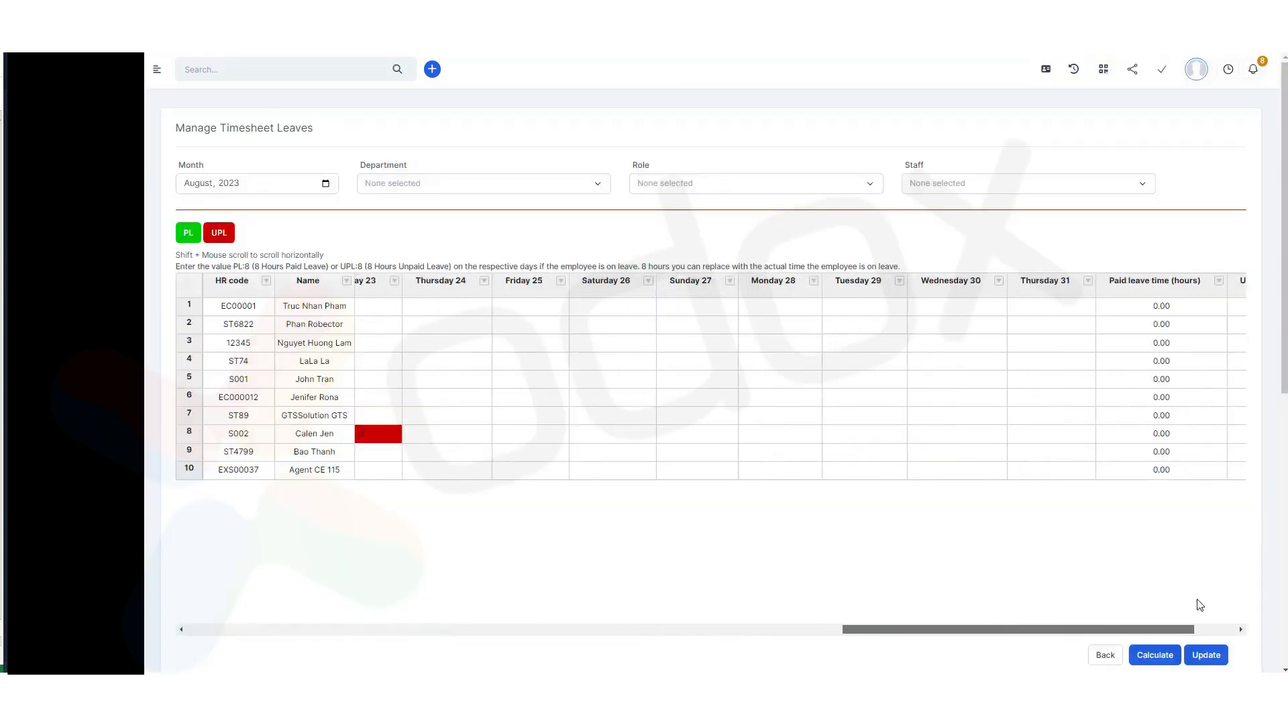
pyautogui.moveTo(1202, 605)
pyautogui.mouseDown()
pyautogui.moveTo(1057, 607)
pyautogui.moveTo(1216, 612)
pyautogui.mouseUp()
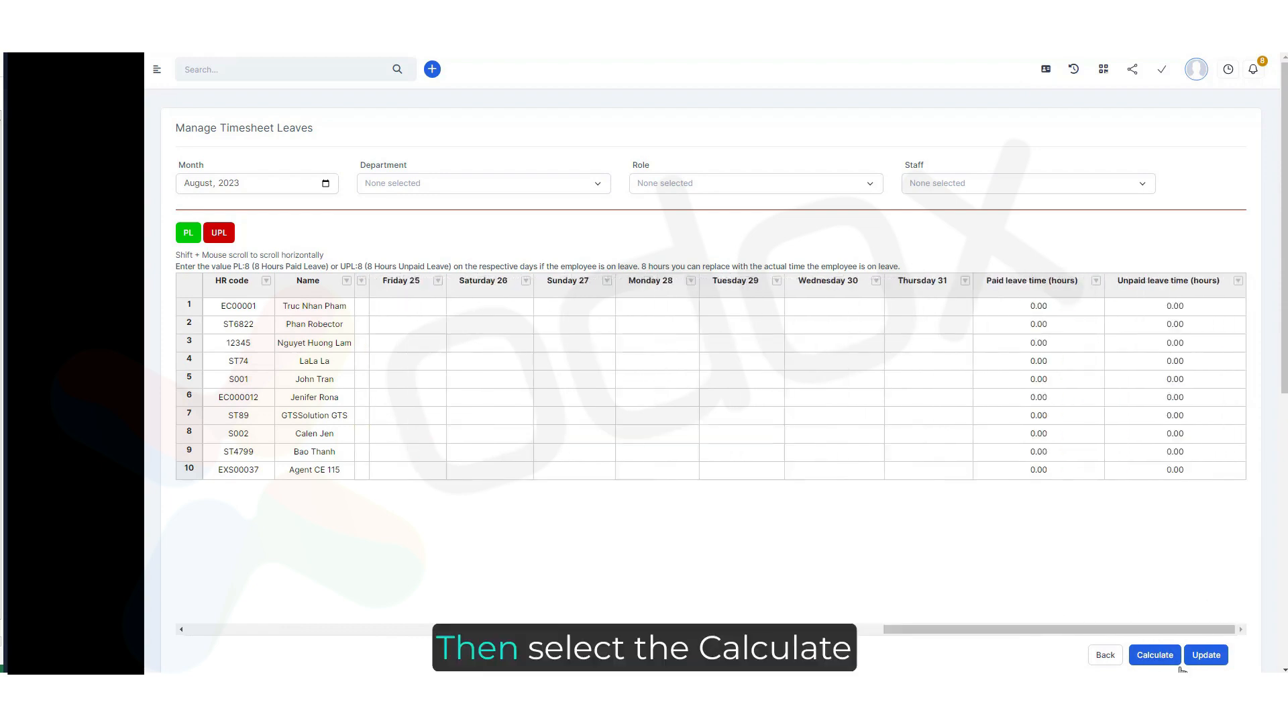
pyautogui.moveTo(1126, 631)
pyautogui.mouseDown()
pyautogui.moveTo(1042, 633)
pyautogui.moveTo(1119, 633)
pyautogui.mouseUp()
pyautogui.click(1152, 653)
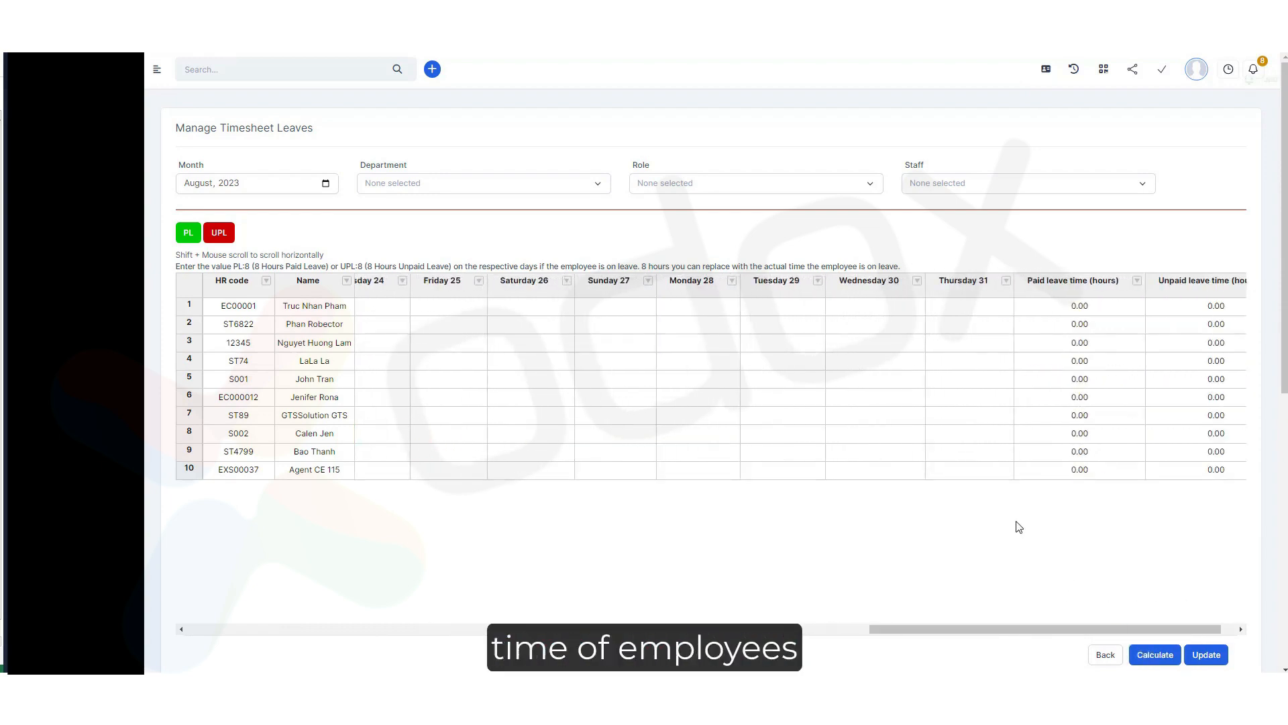
pyautogui.click(1072, 437)
pyautogui.click(1180, 440)
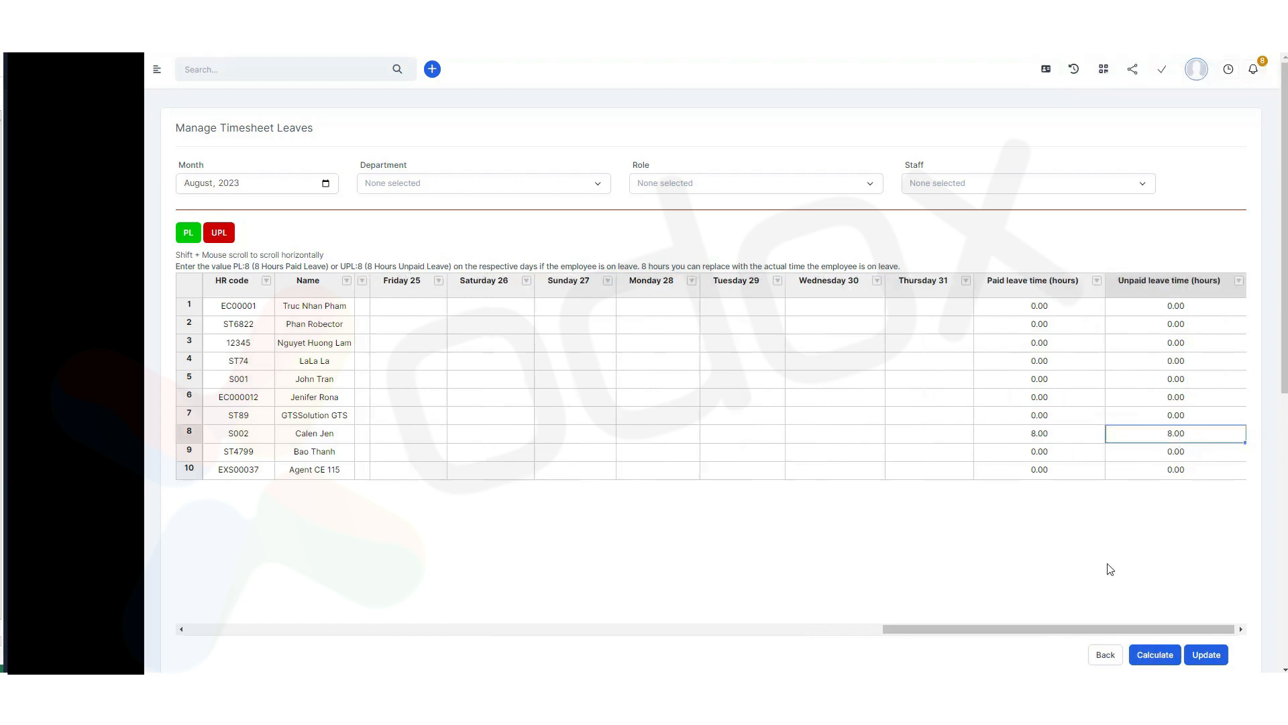
# Go back to the Attendance table and check the paid and unpaid leave hours carried over for row 8
pyautogui.click(1105, 654)
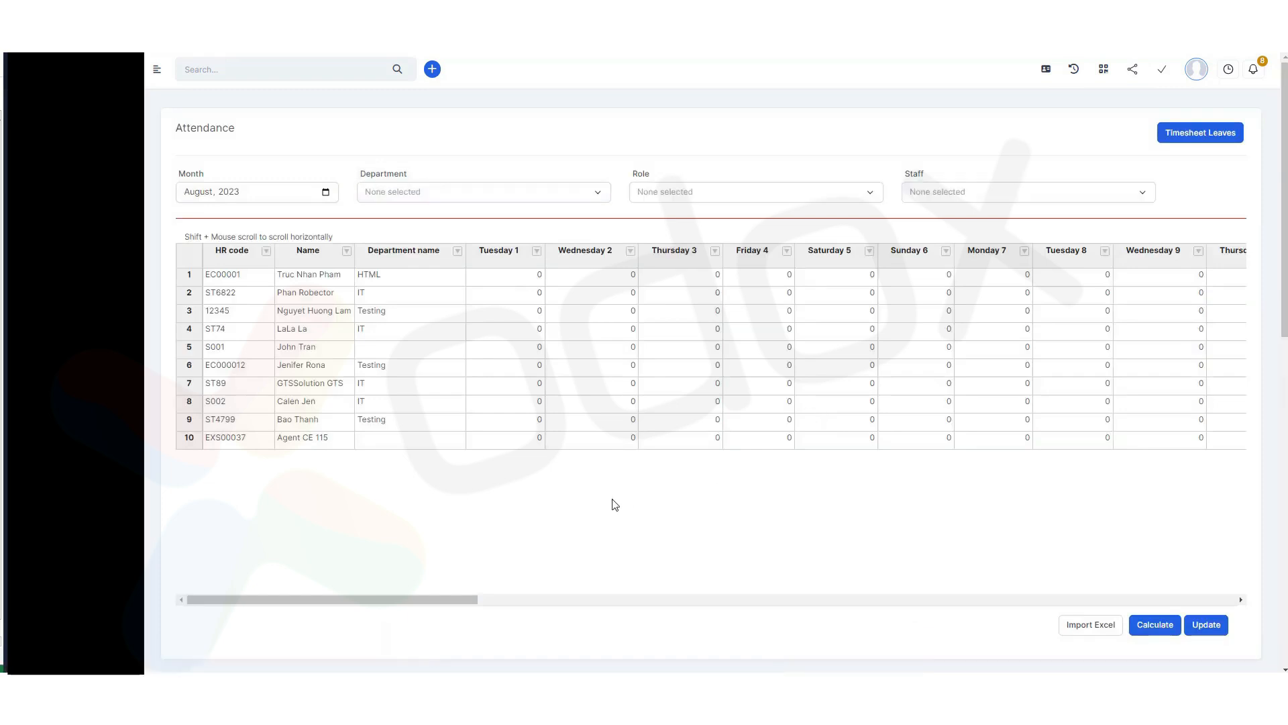
pyautogui.hscroll(10, 615, 504)
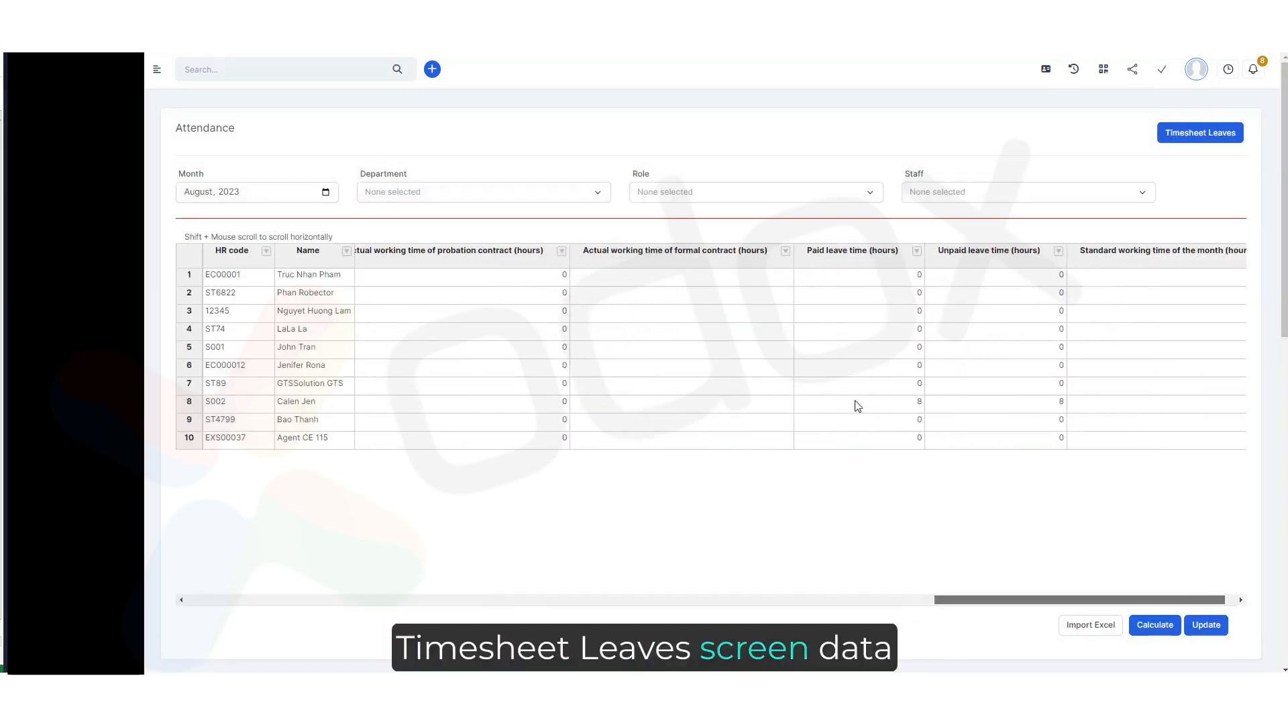
pyautogui.click(857, 406)
pyautogui.click(980, 405)
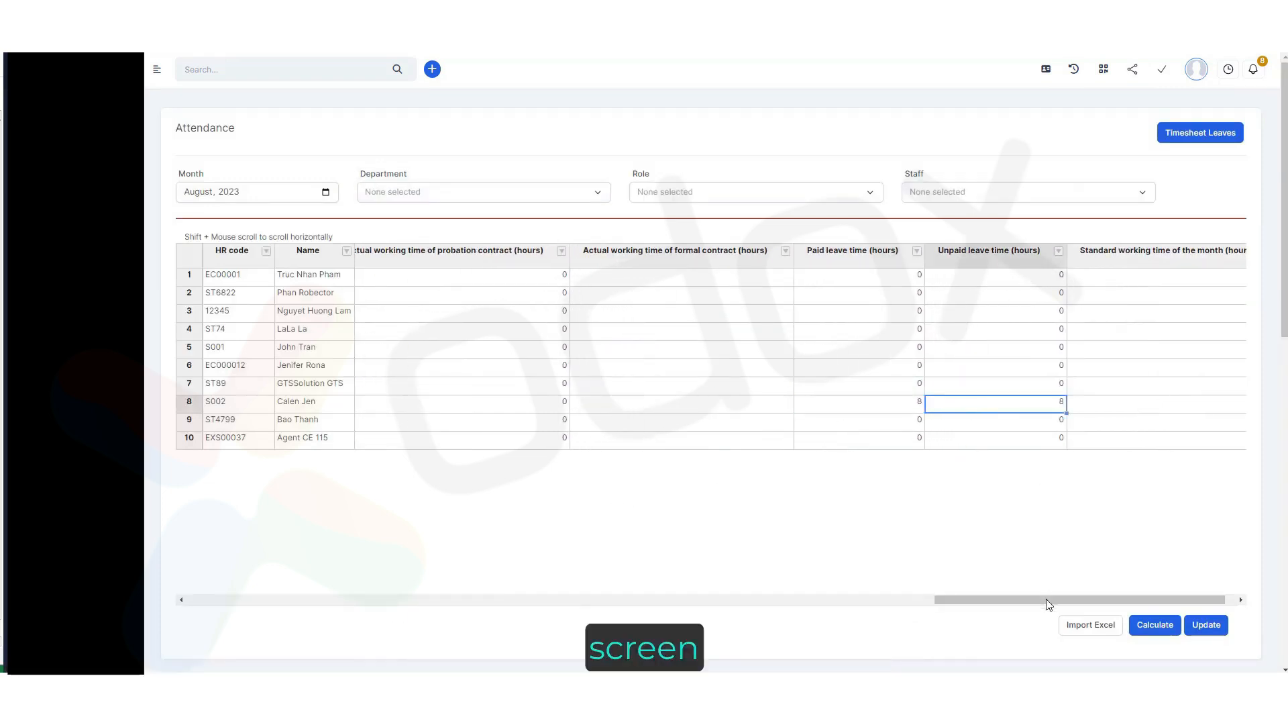
# Enter 8 hours on Tuesday 1 for the row 8 employee, fill 8 across the month's other working days, and update the attendance
pyautogui.moveTo(1046, 598); pyautogui.dragTo(228, 604)
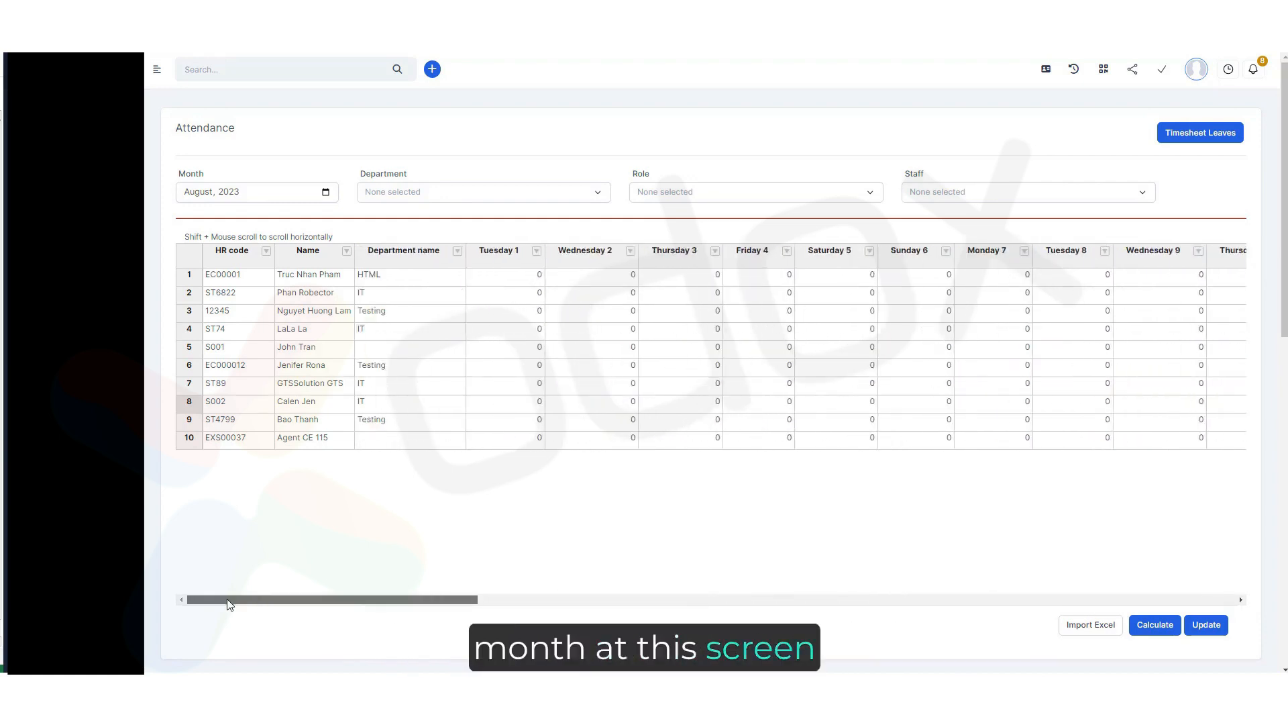
pyautogui.click(453, 408)
pyautogui.click(526, 407)
pyautogui.write('8')
pyautogui.press('Tab')
pyautogui.click(528, 407)
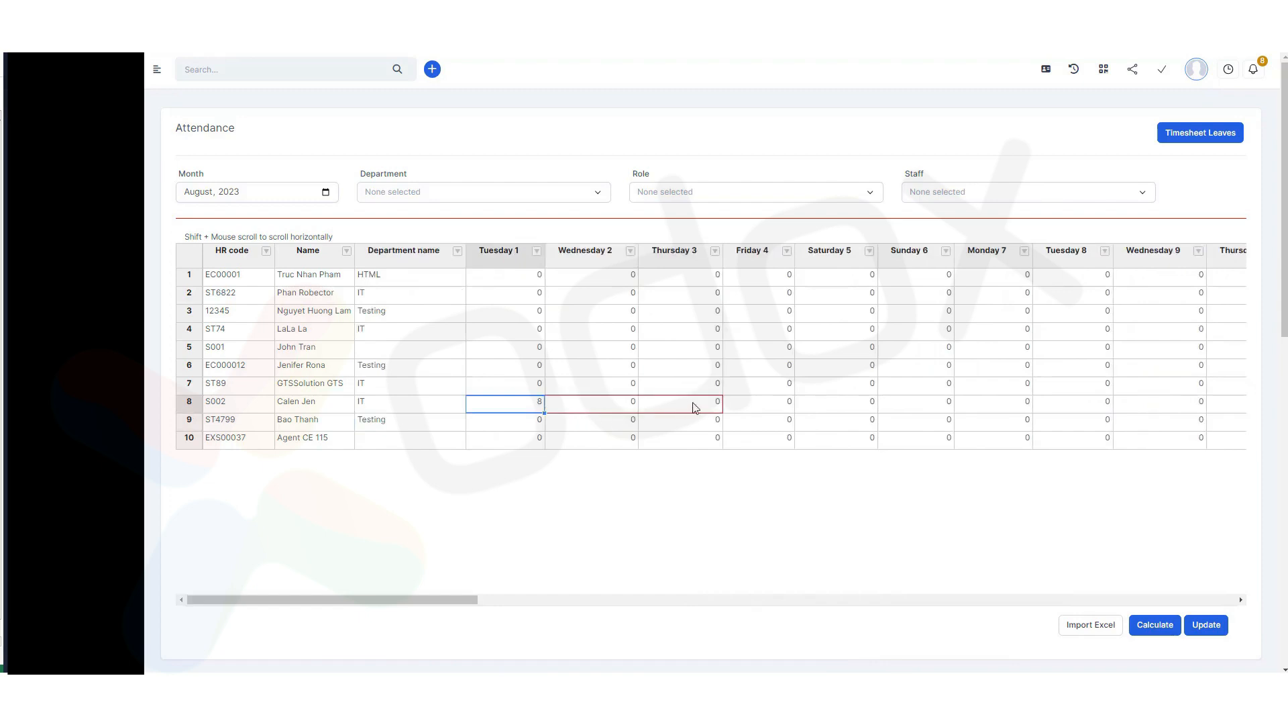
pyautogui.moveTo(775, 397); pyautogui.dragTo(825, 413)
pyautogui.moveTo(464, 595); pyautogui.dragTo(875, 591)
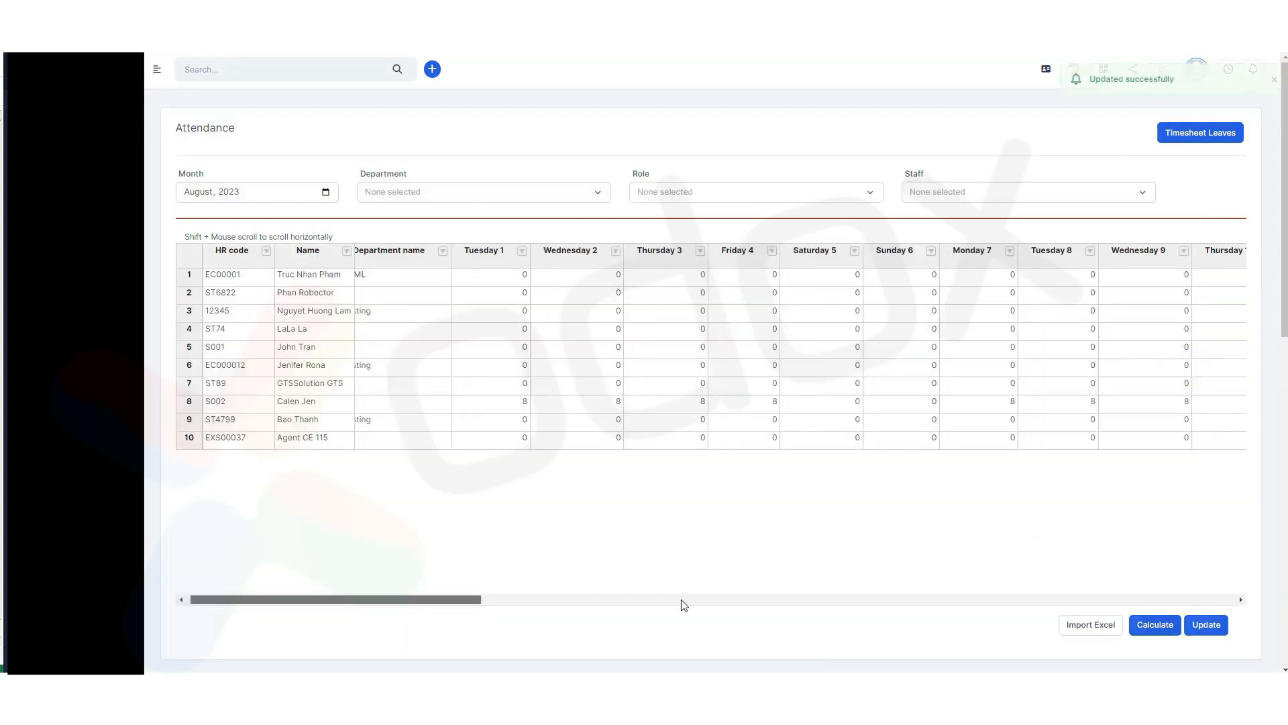
# Calculate the attendance totals and check the row 8 employee's actual working time of formal contract
pyautogui.hscroll(10, 683, 604)
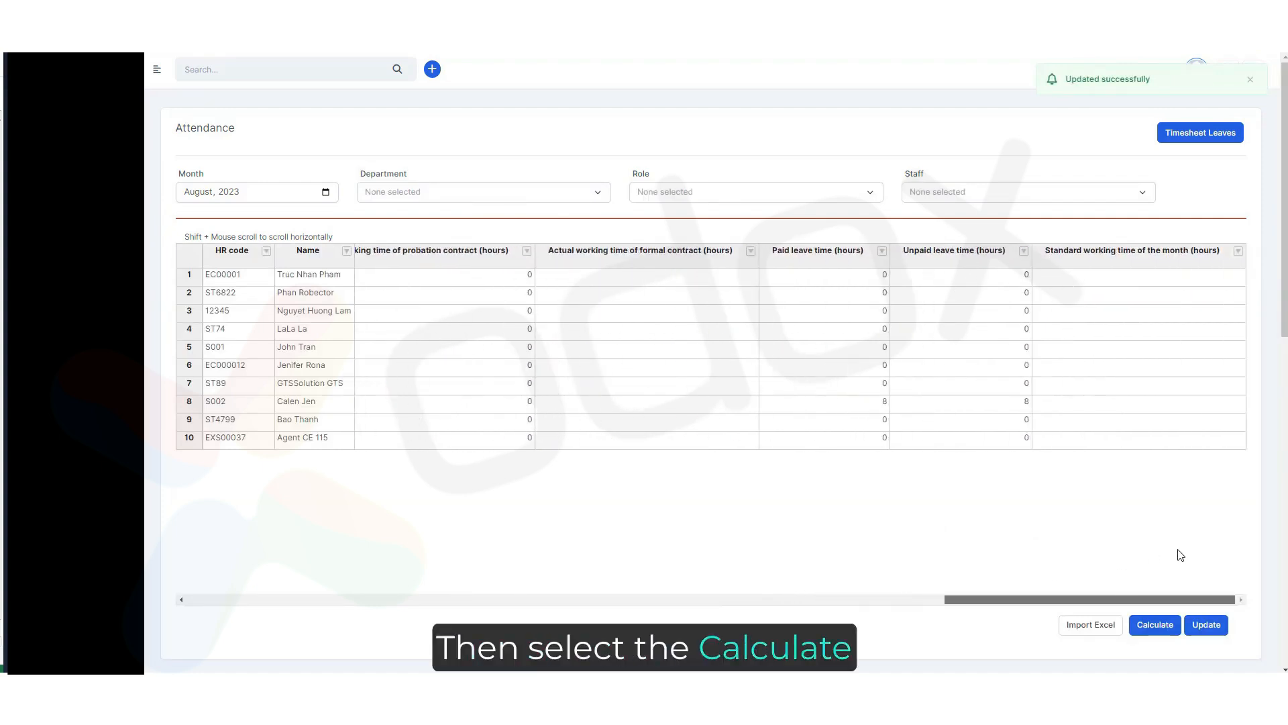
pyautogui.hscroll(-5, 1140, 555)
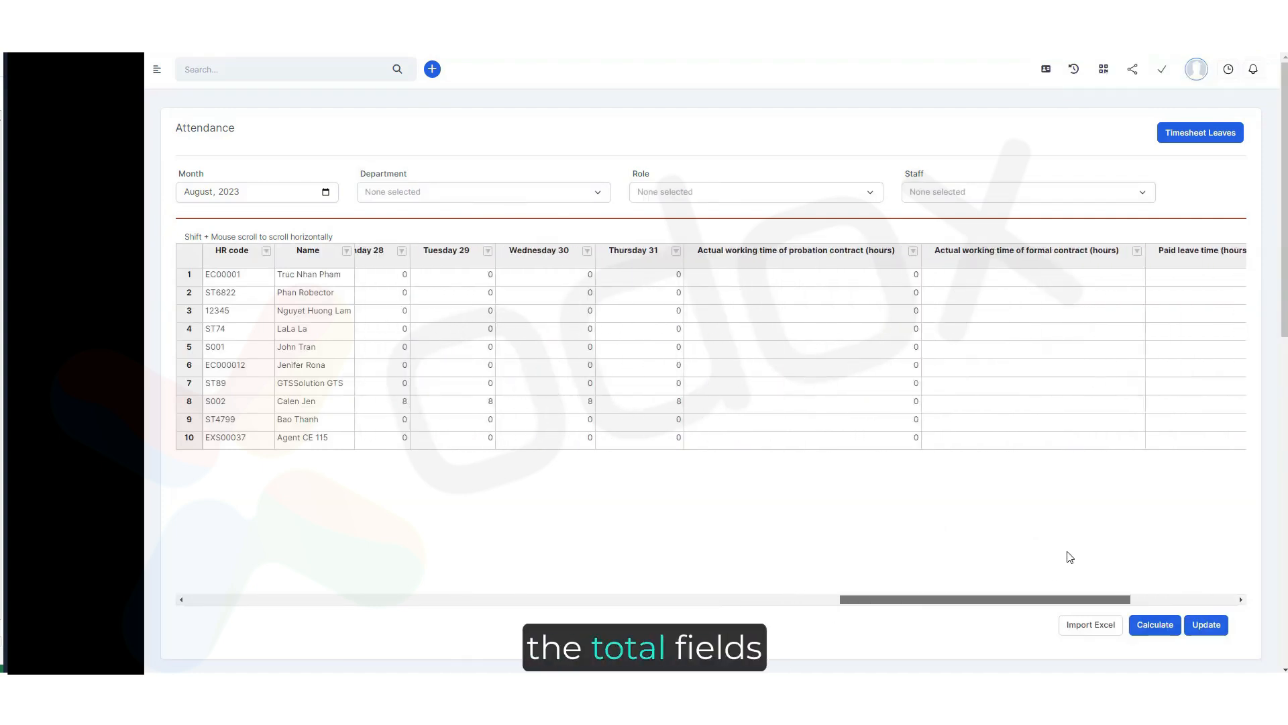
pyautogui.hscroll(4, 1140, 550)
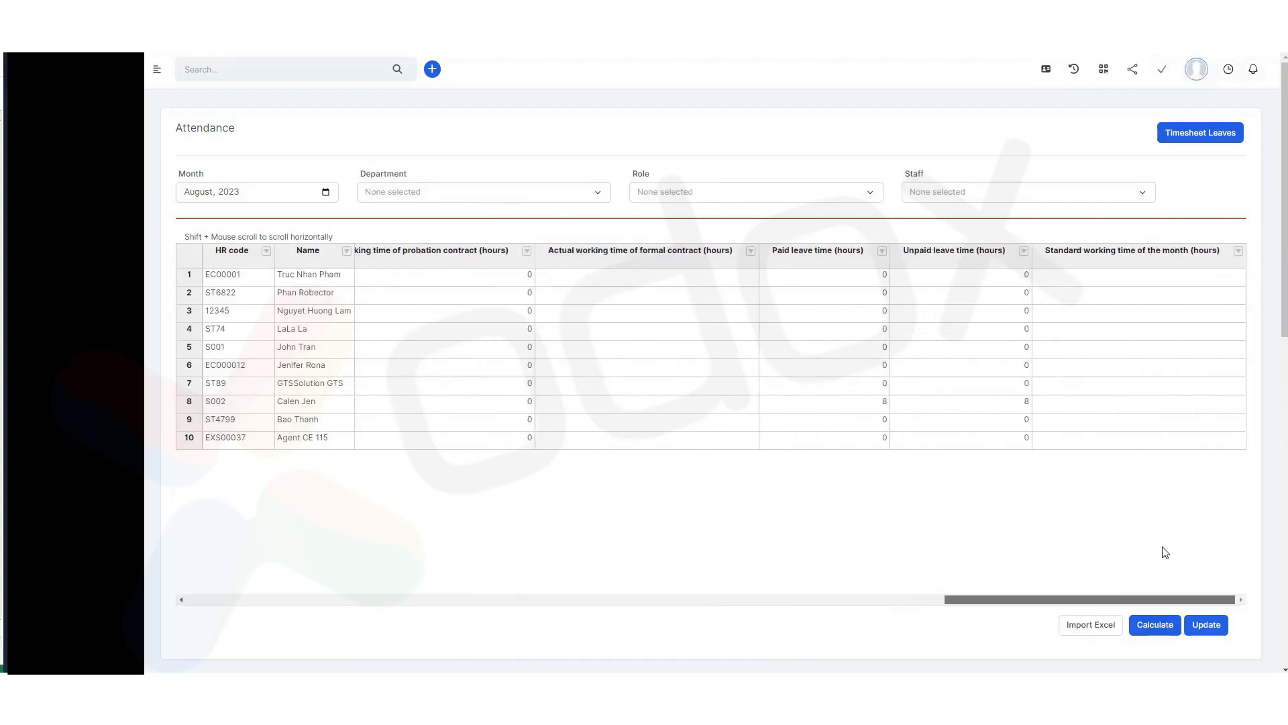
pyautogui.hscroll(-1, 1165, 552)
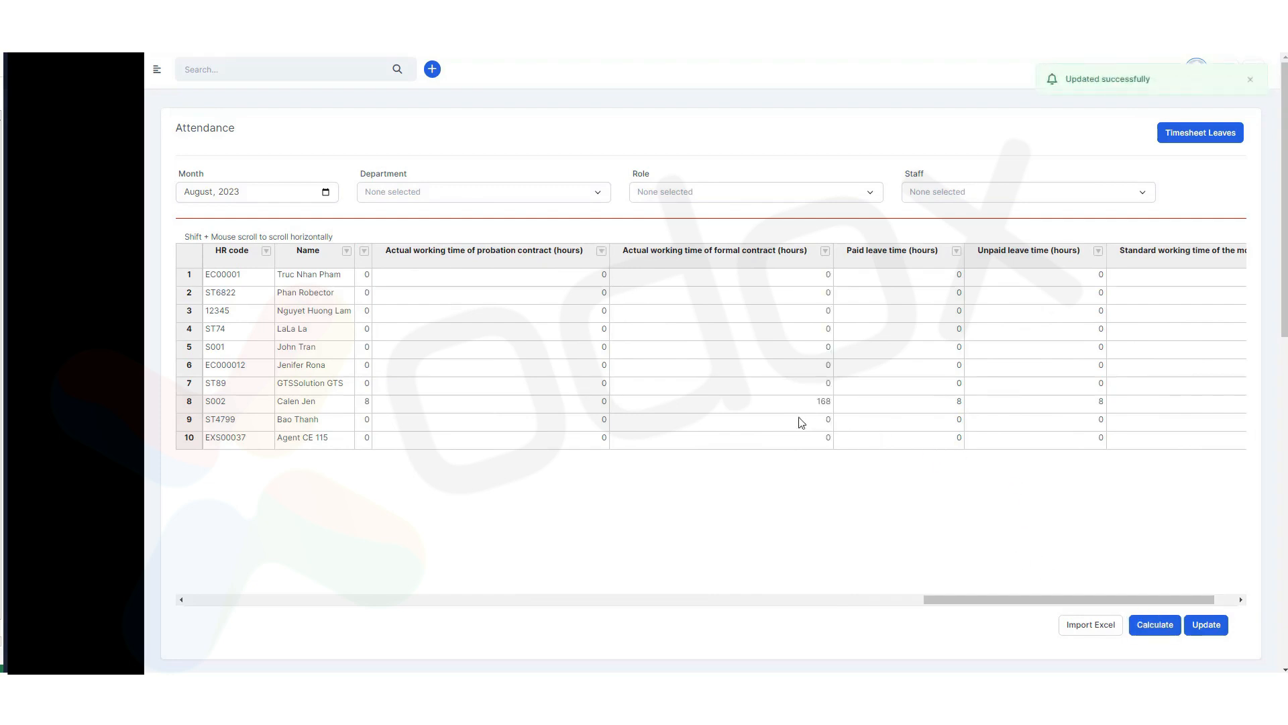
pyautogui.click(801, 423)
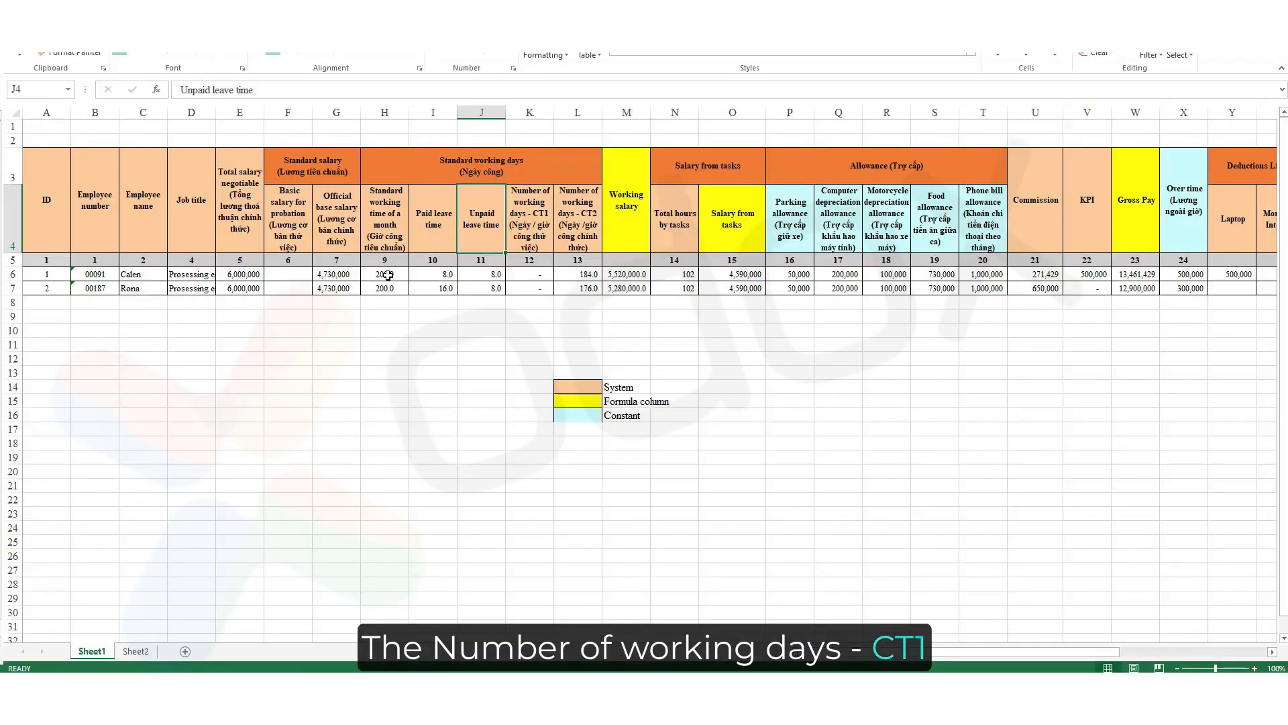
# Compare the spreadsheet's row 6 standard and official working times with the row 8 employee's formal contract, paid and unpaid leave hours in Attendance
pyautogui.click(388, 275)
pyautogui.click(593, 276)
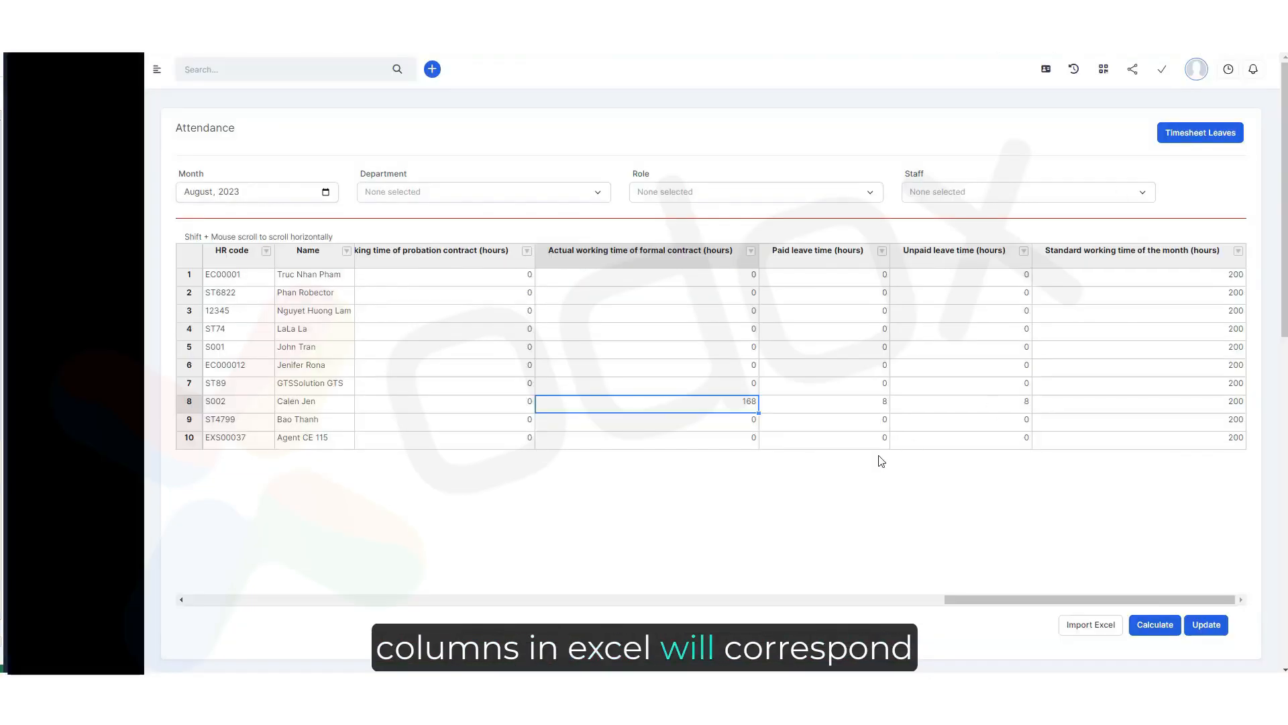
pyautogui.click(840, 406)
pyautogui.click(981, 407)
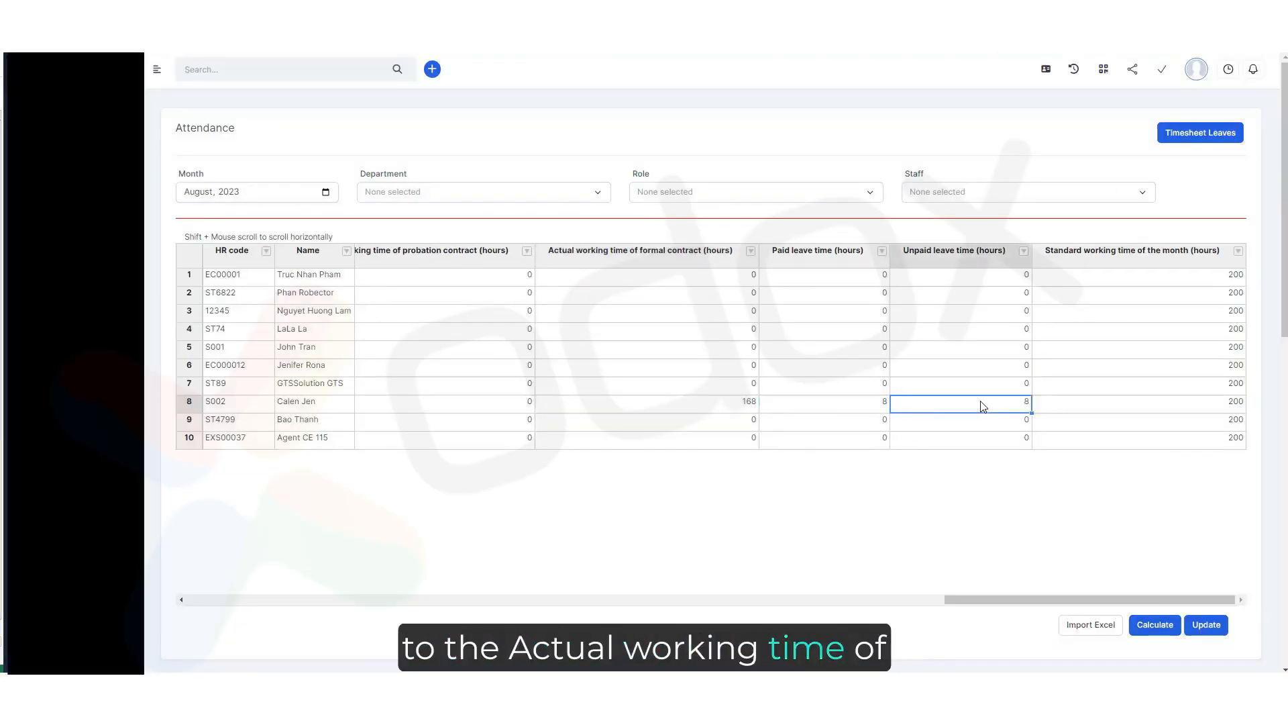
pyautogui.click(752, 407)
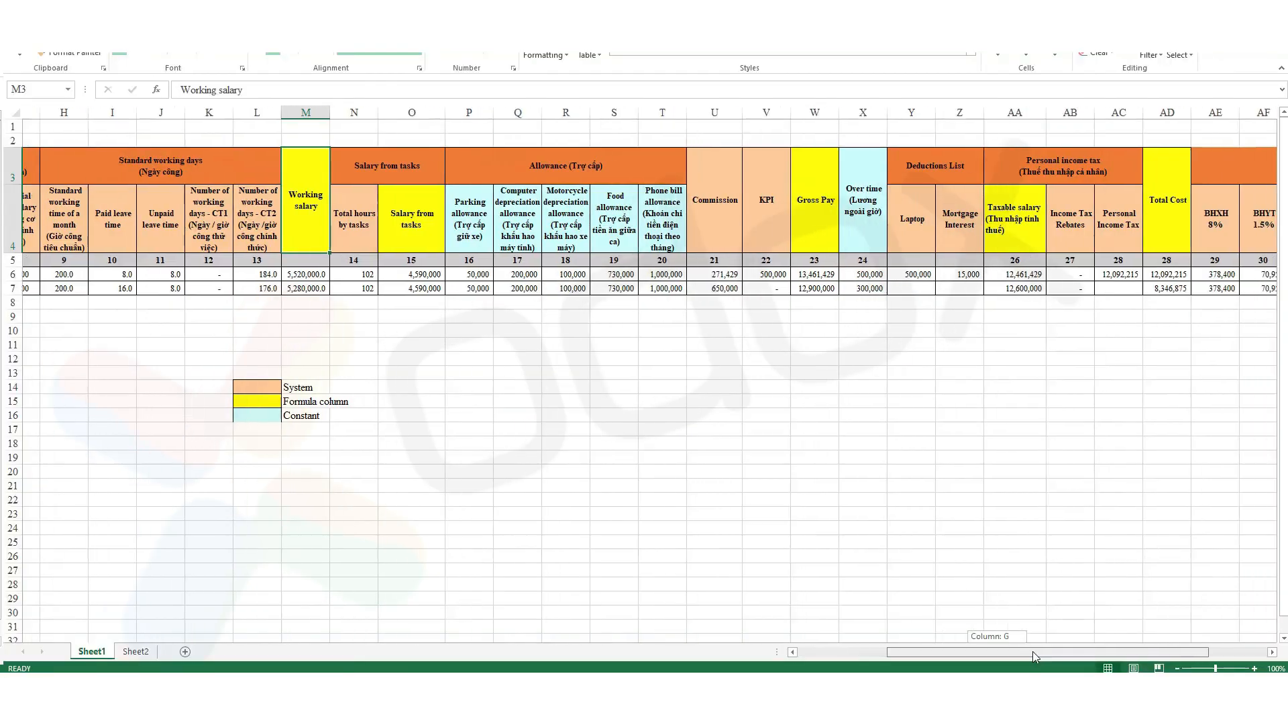
# Go back to the payroll spreadsheet and review the Total hours by tasks, Salary from tasks, allowance and Commission columns
pyautogui.moveTo(1033, 651); pyautogui.dragTo(1003, 651)
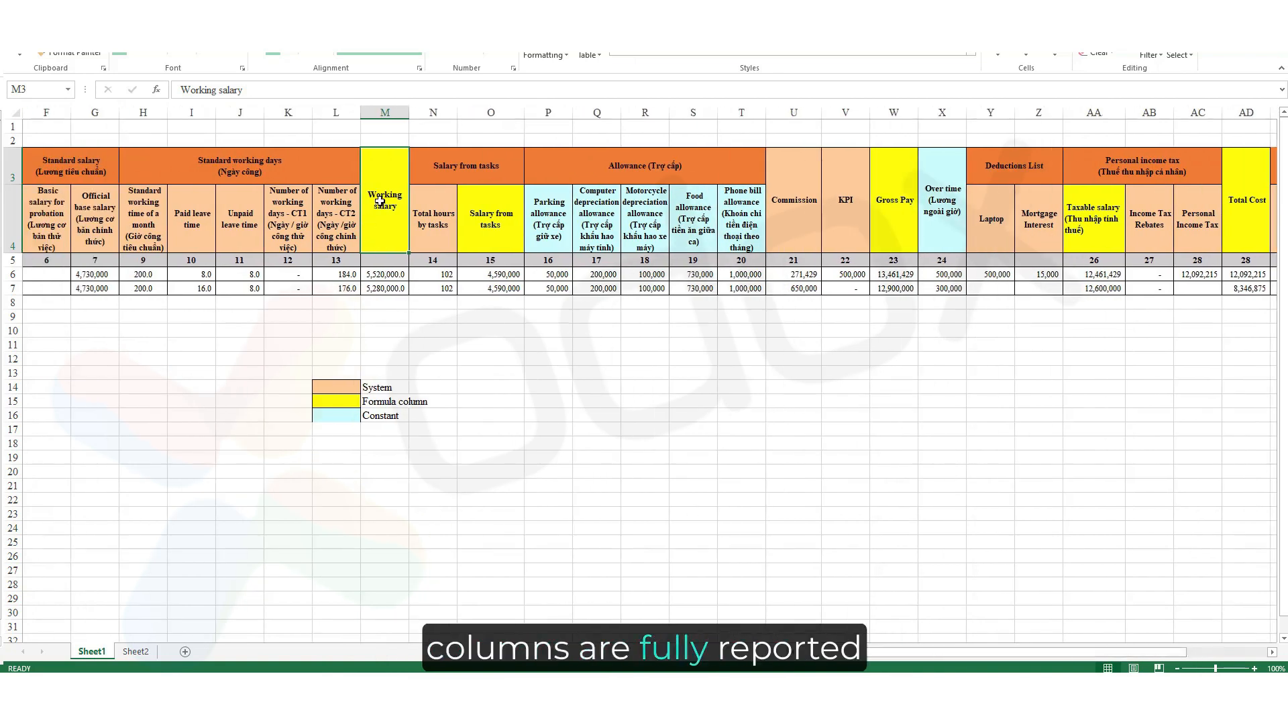
pyautogui.click(448, 247)
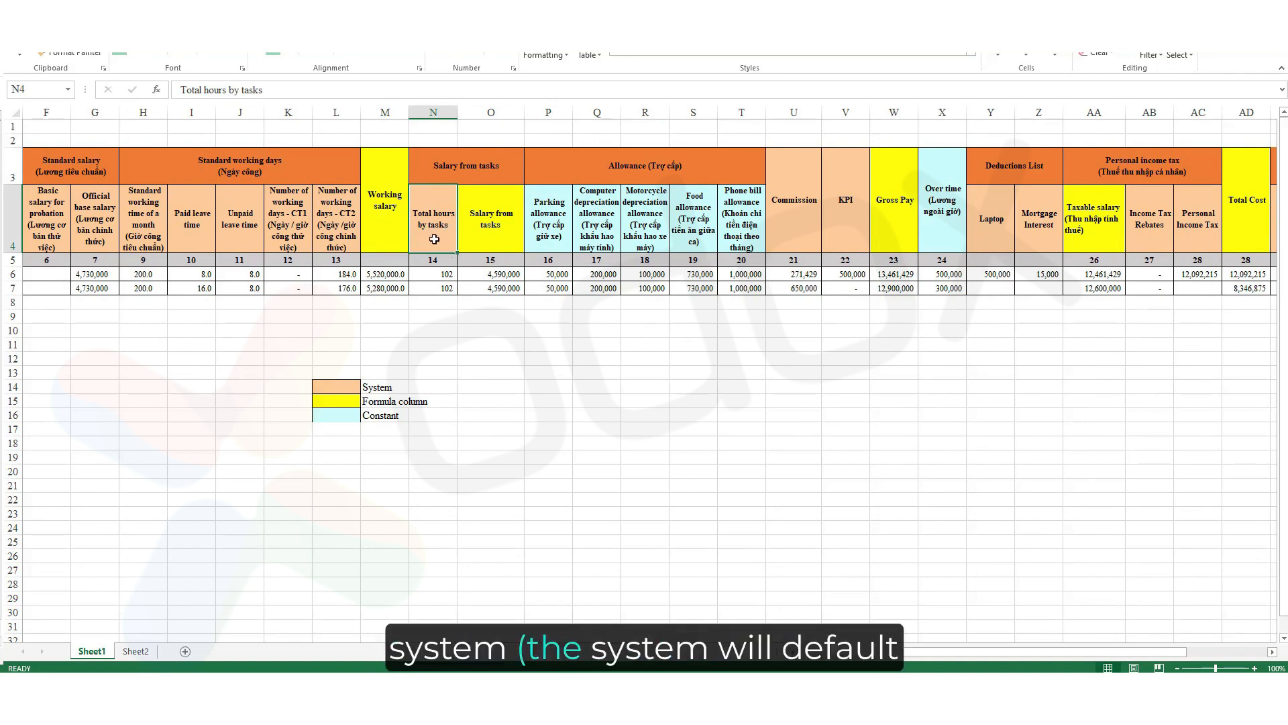
pyautogui.click(481, 241)
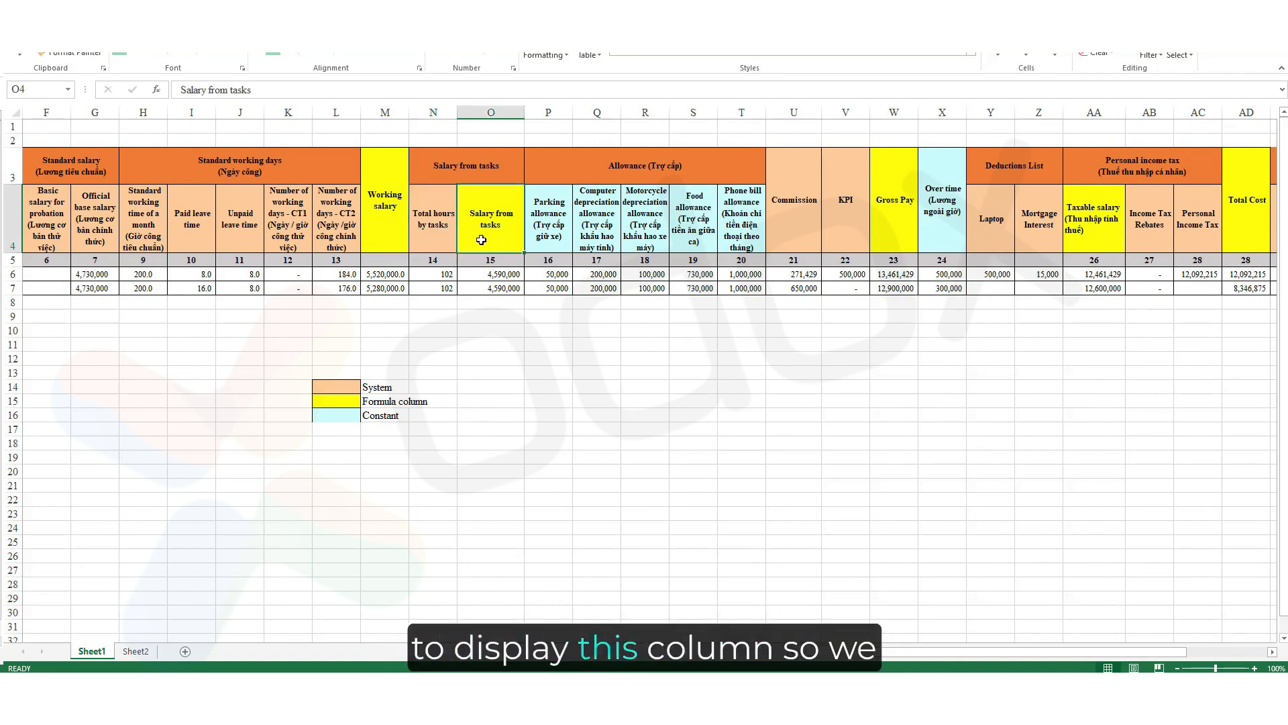
pyautogui.click(449, 229)
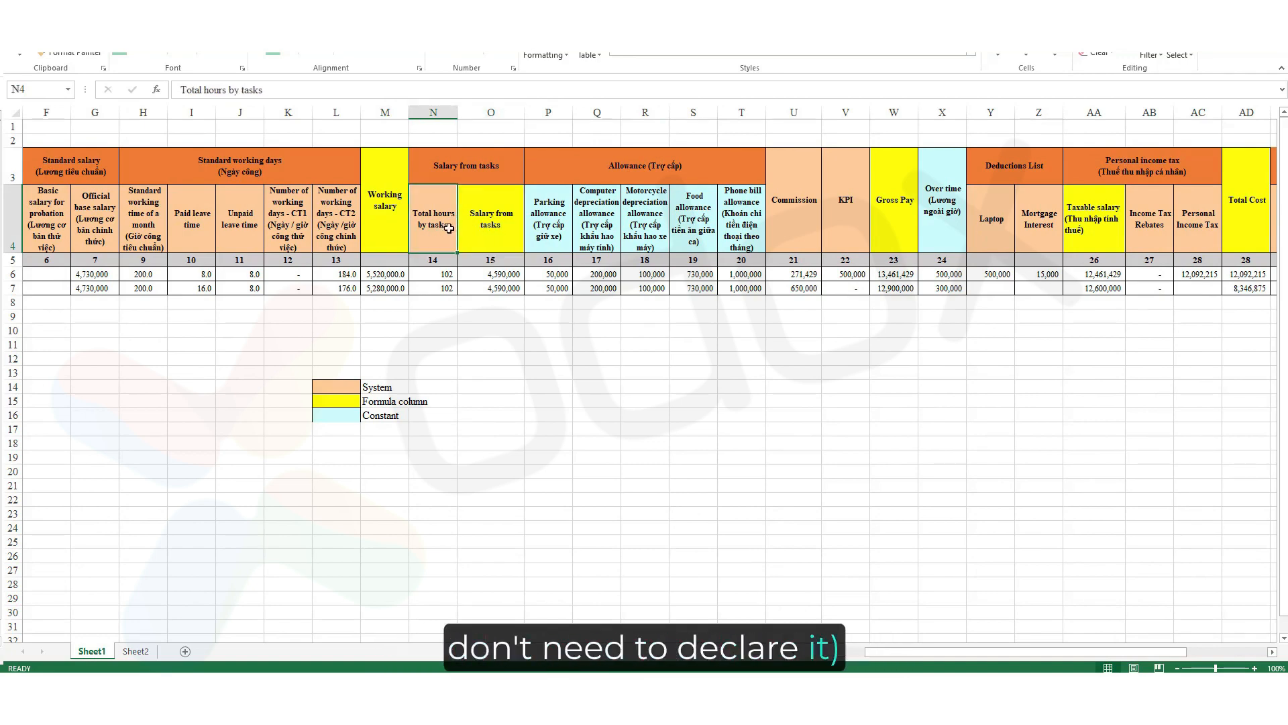
pyautogui.click(741, 218)
pyautogui.moveTo(959, 655); pyautogui.dragTo(1017, 651)
pyautogui.click(549, 224)
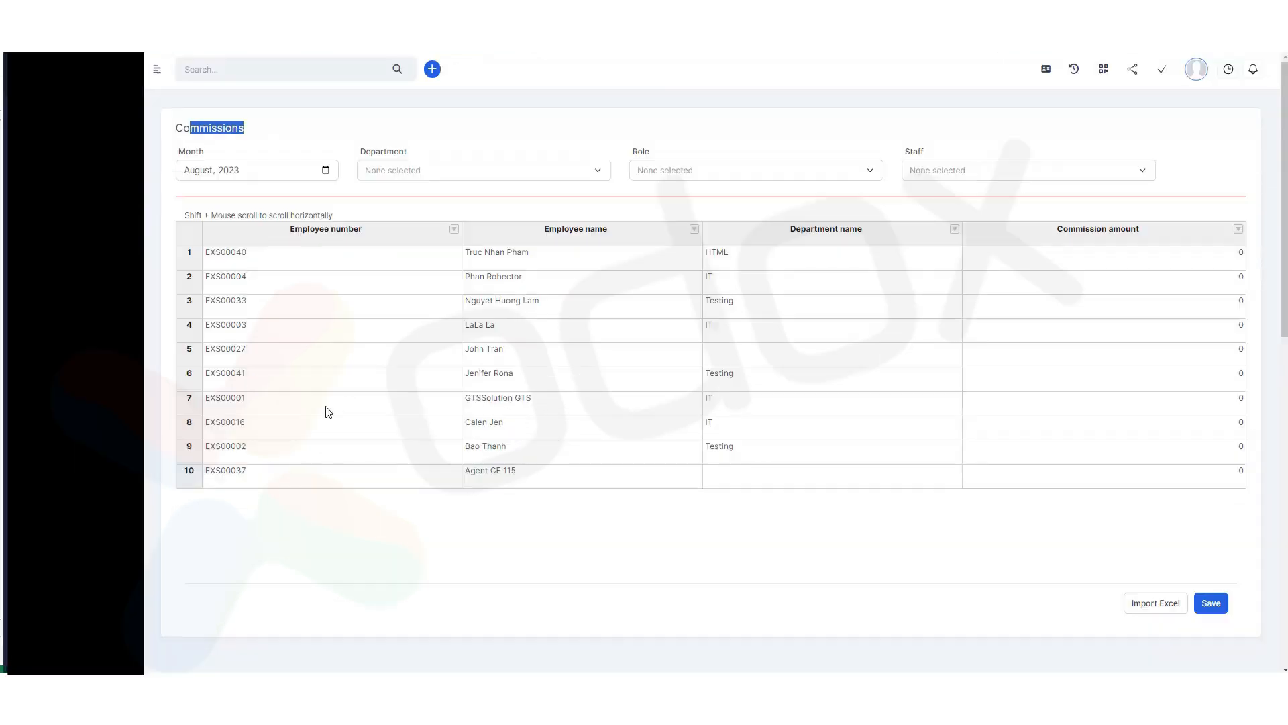
# In the HR payroll Commissions table for August 2023, set the row 8 employee's commission amount to 271,429 and save it
pyautogui.click(484, 406)
pyautogui.click(512, 448)
pyautogui.click(526, 428)
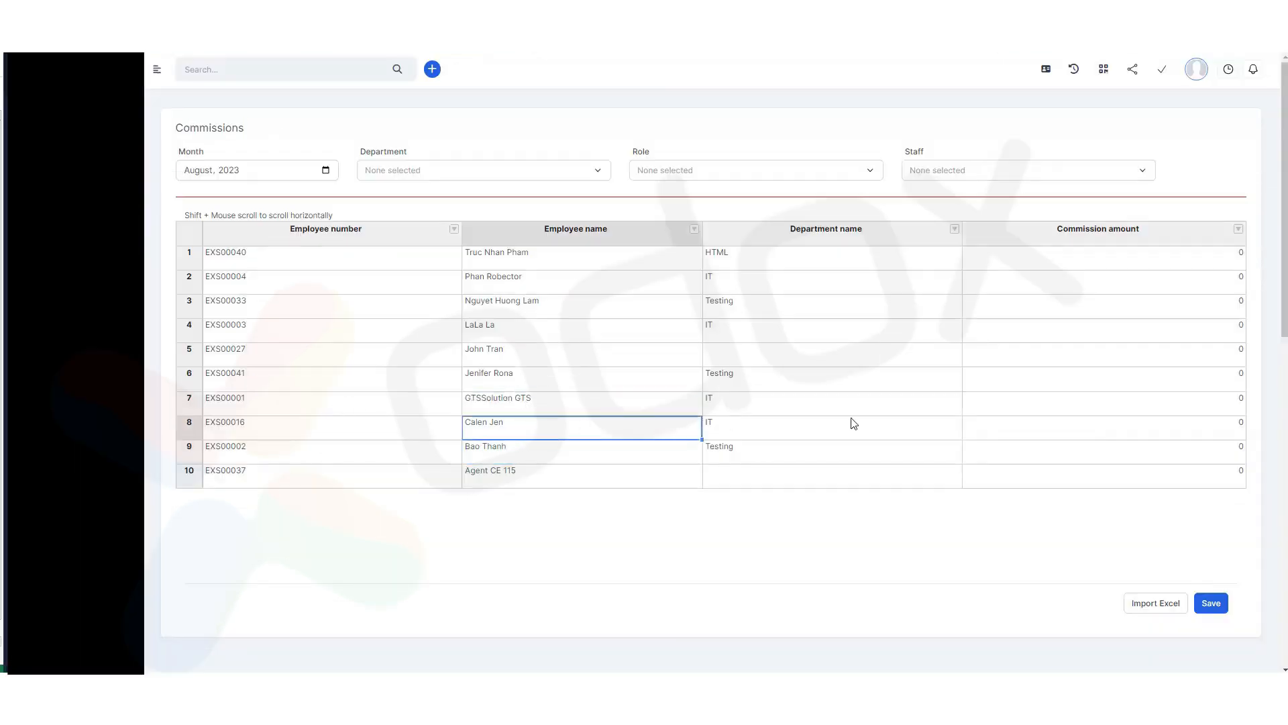
pyautogui.click(1097, 429)
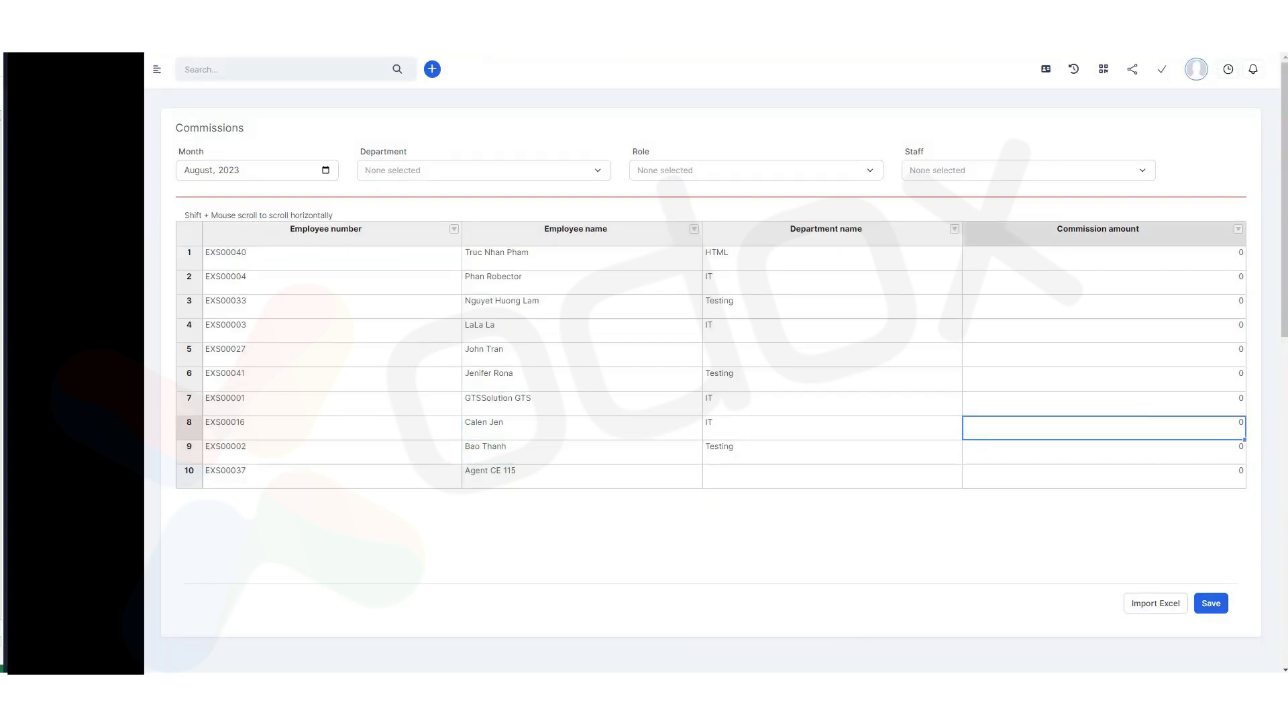
pyautogui.write('271,429')
pyautogui.press('Return')
pyautogui.click(1205, 604)
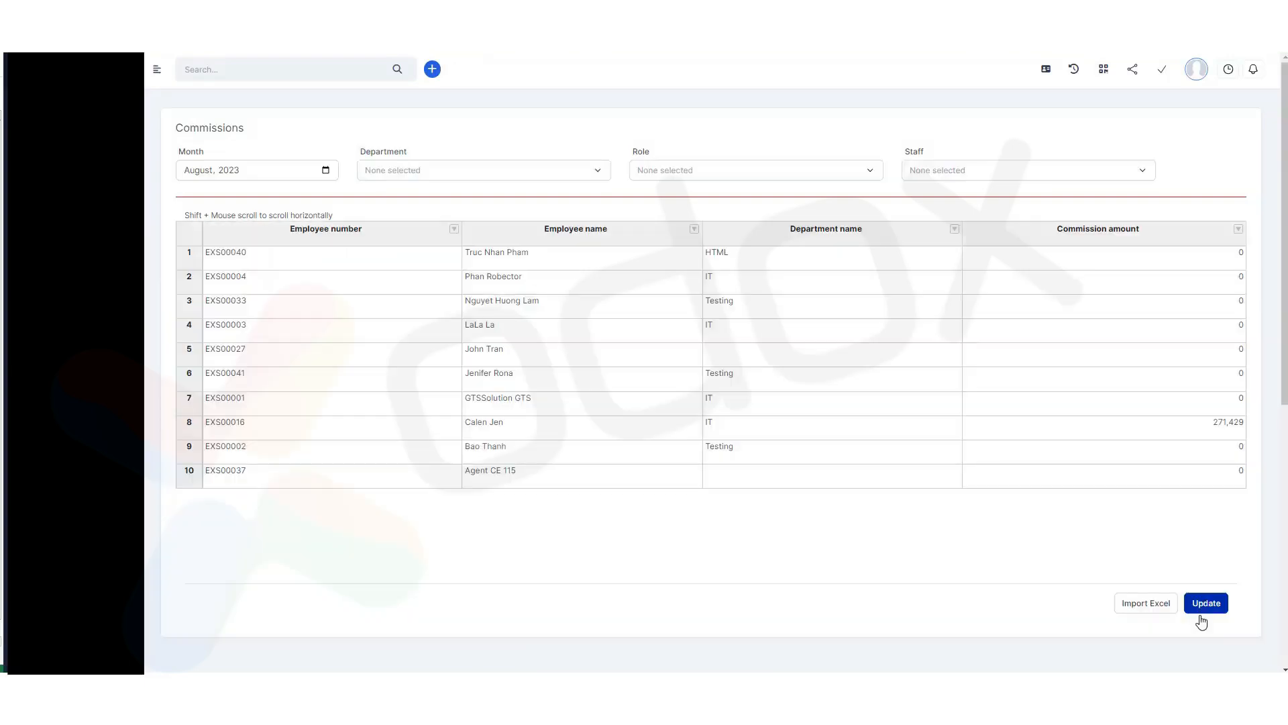
pyautogui.click(1206, 603)
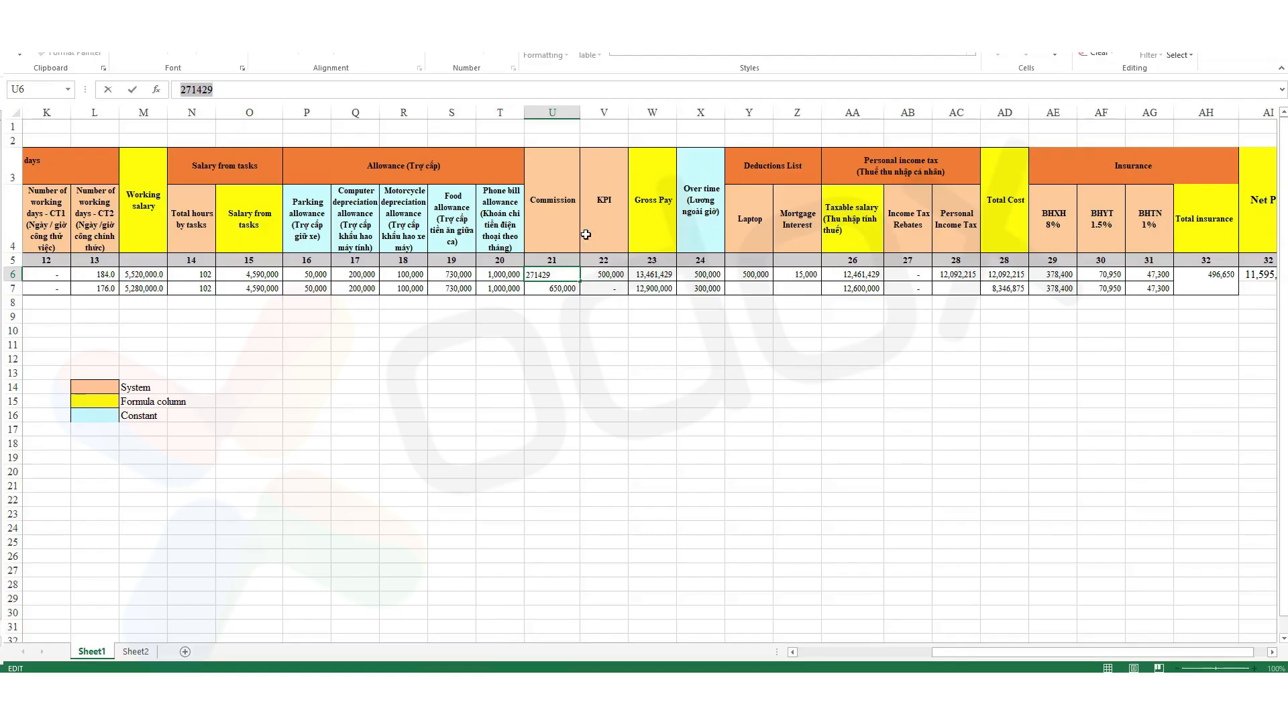
# Check the spreadsheet's row 6 KPI, set the row 8 employee's August 2023 bonus KPI to 500,000 in HR payroll, and save it
pyautogui.click(596, 236)
pyautogui.click(616, 274)
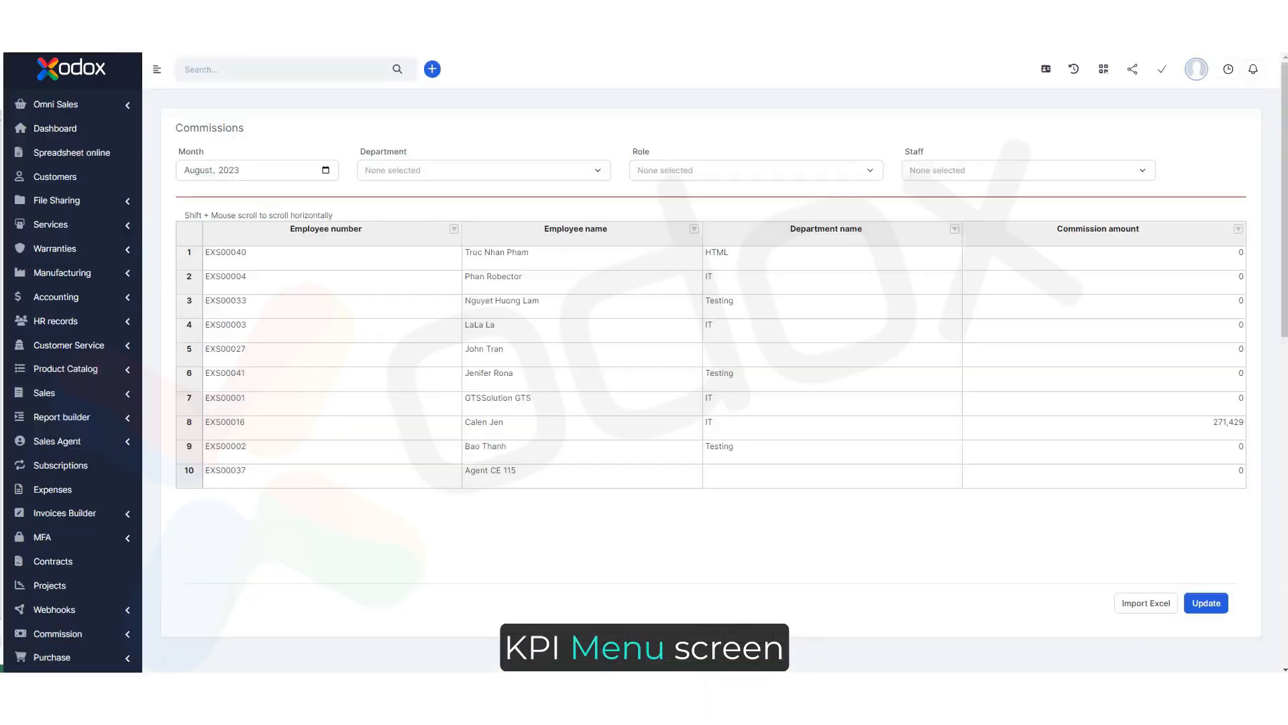
pyautogui.scroll(-4, 711, 369)
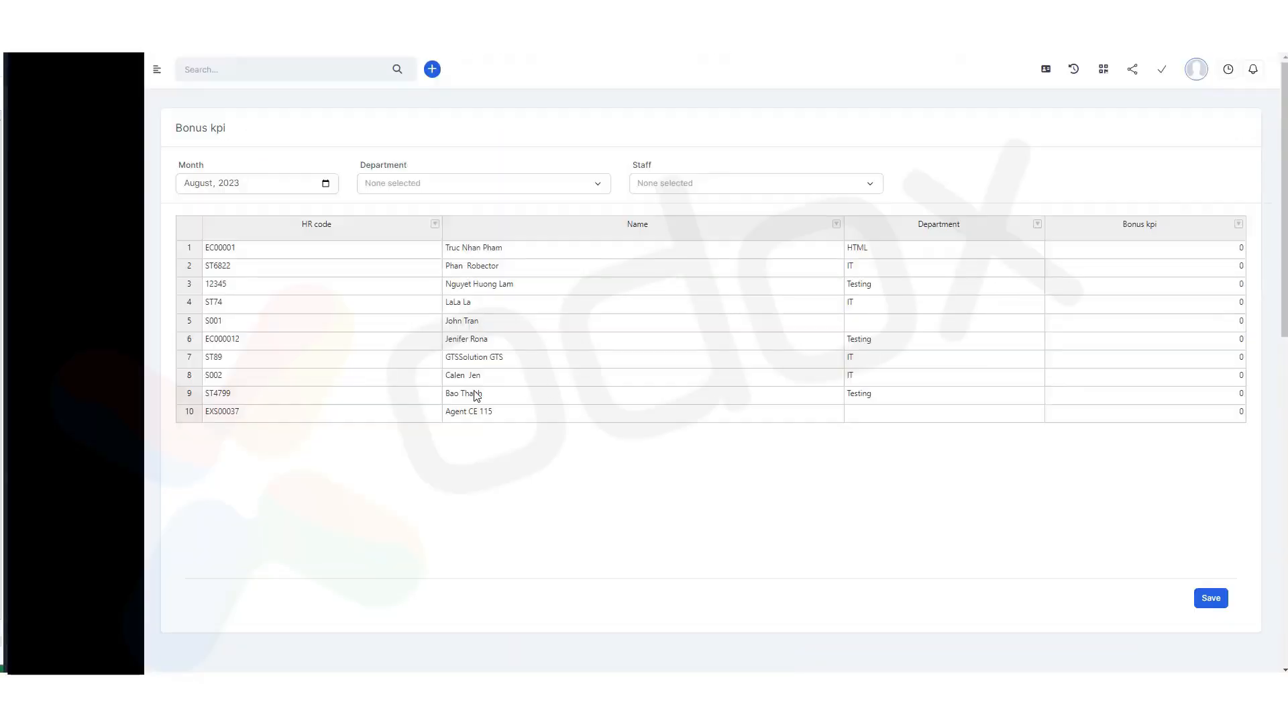
pyautogui.click(500, 377)
pyautogui.click(1106, 380)
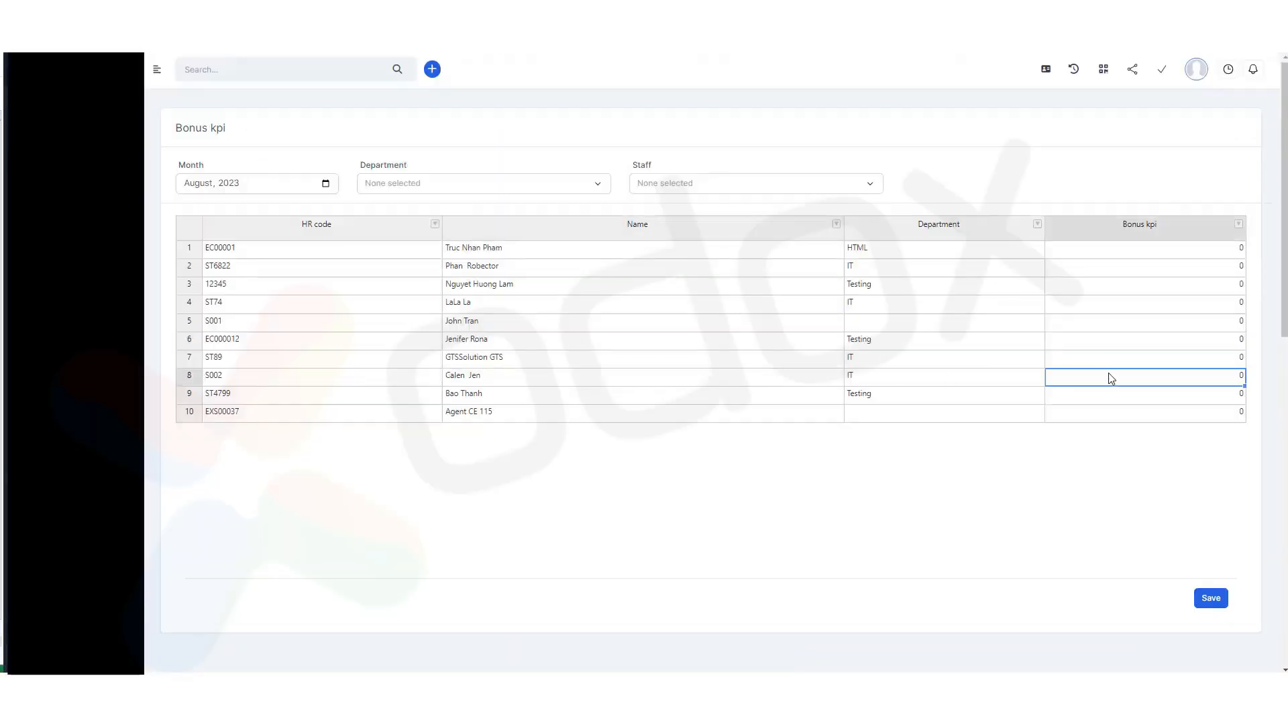
pyautogui.write('500000')
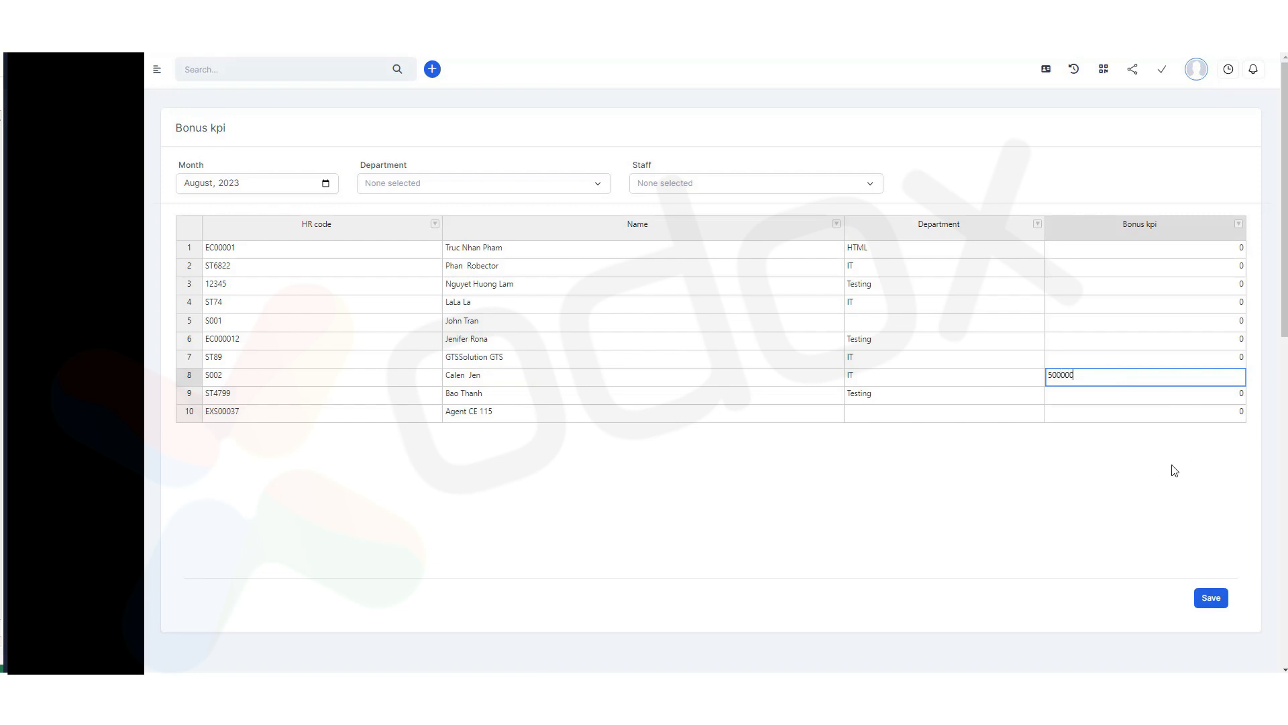
pyautogui.click(1174, 470)
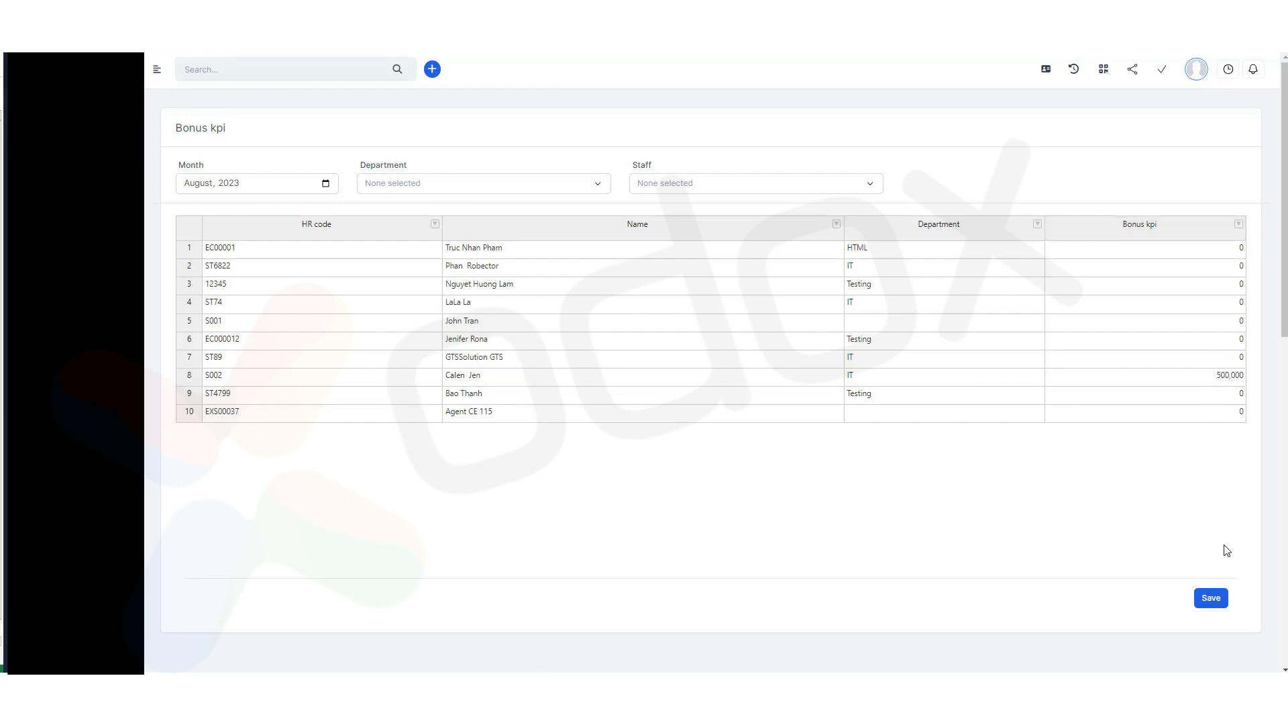
pyautogui.click(1208, 595)
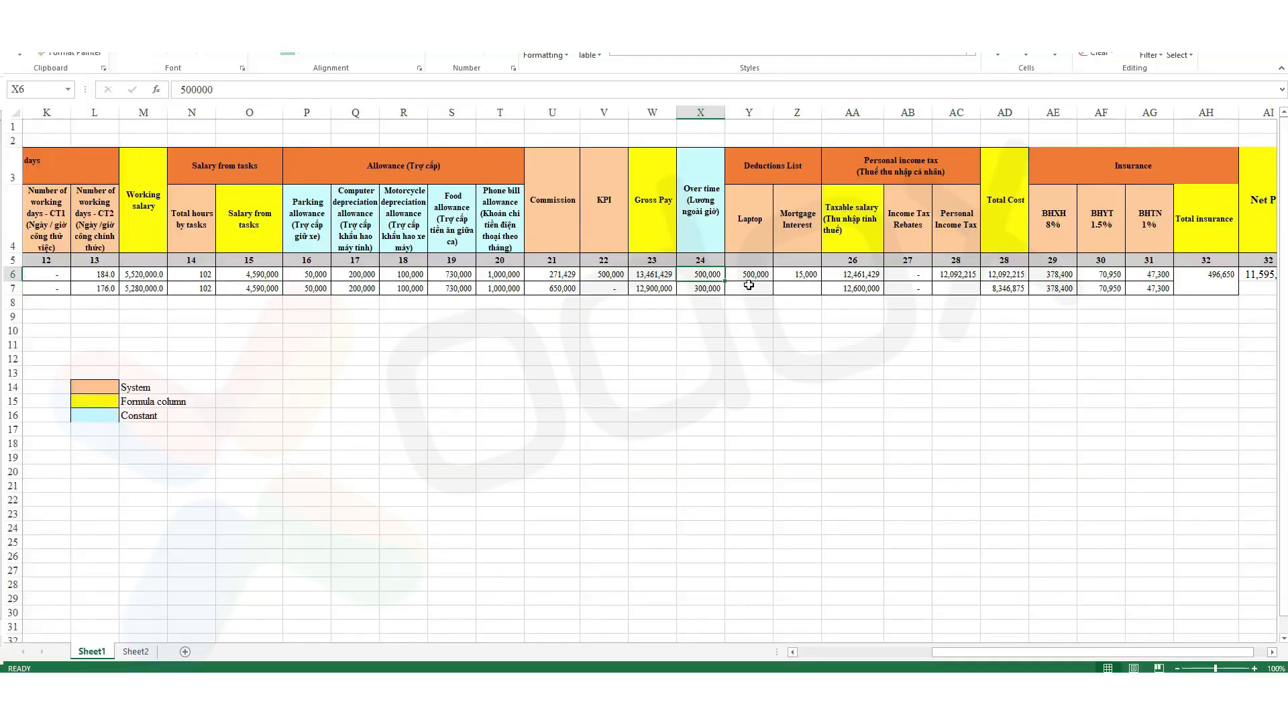
# Return to the spreadsheet and review the Over time column and the Laptop and Mortgage Interest columns under Deductions List
pyautogui.click(694, 217)
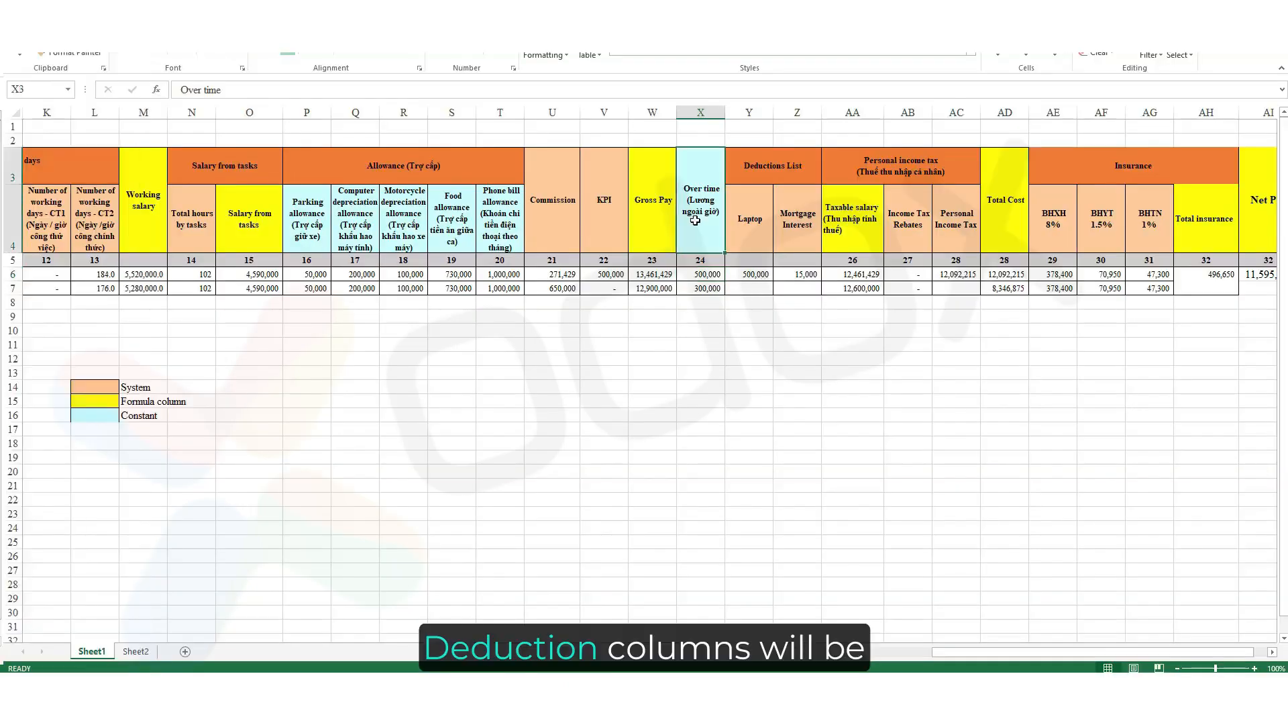
pyautogui.click(715, 287)
pyautogui.click(717, 275)
pyautogui.click(758, 274)
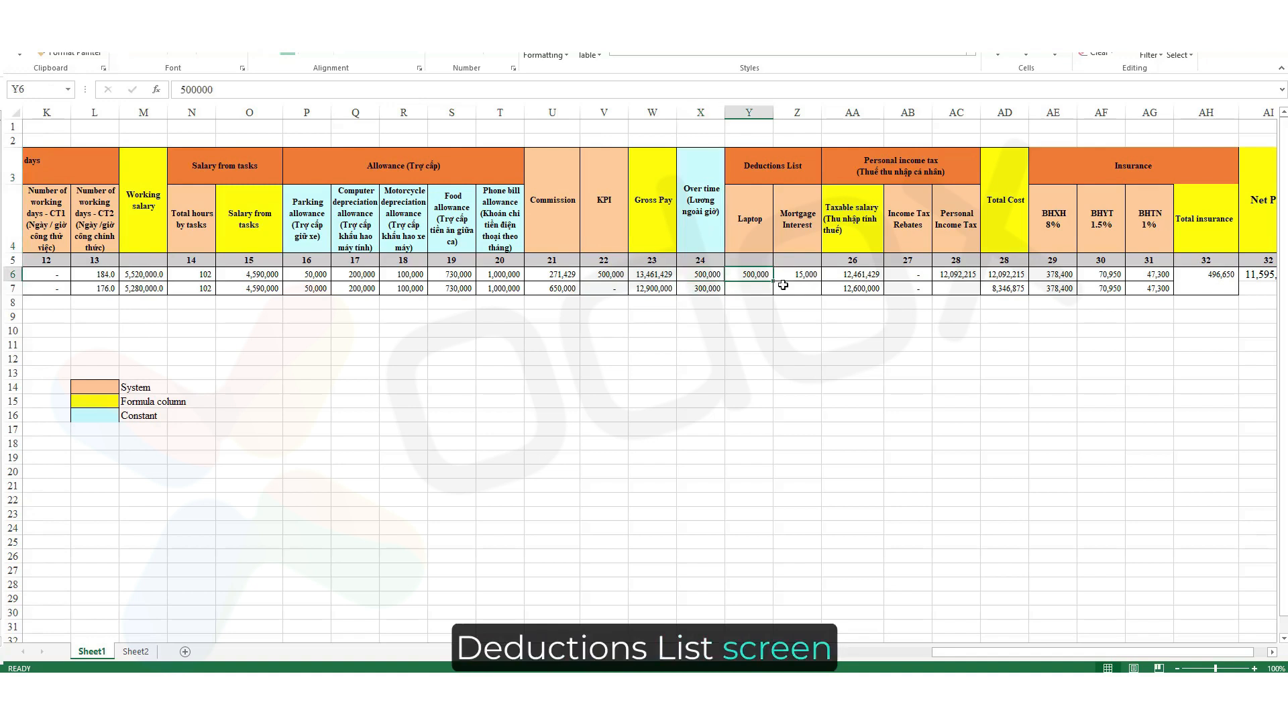
pyautogui.click(778, 191)
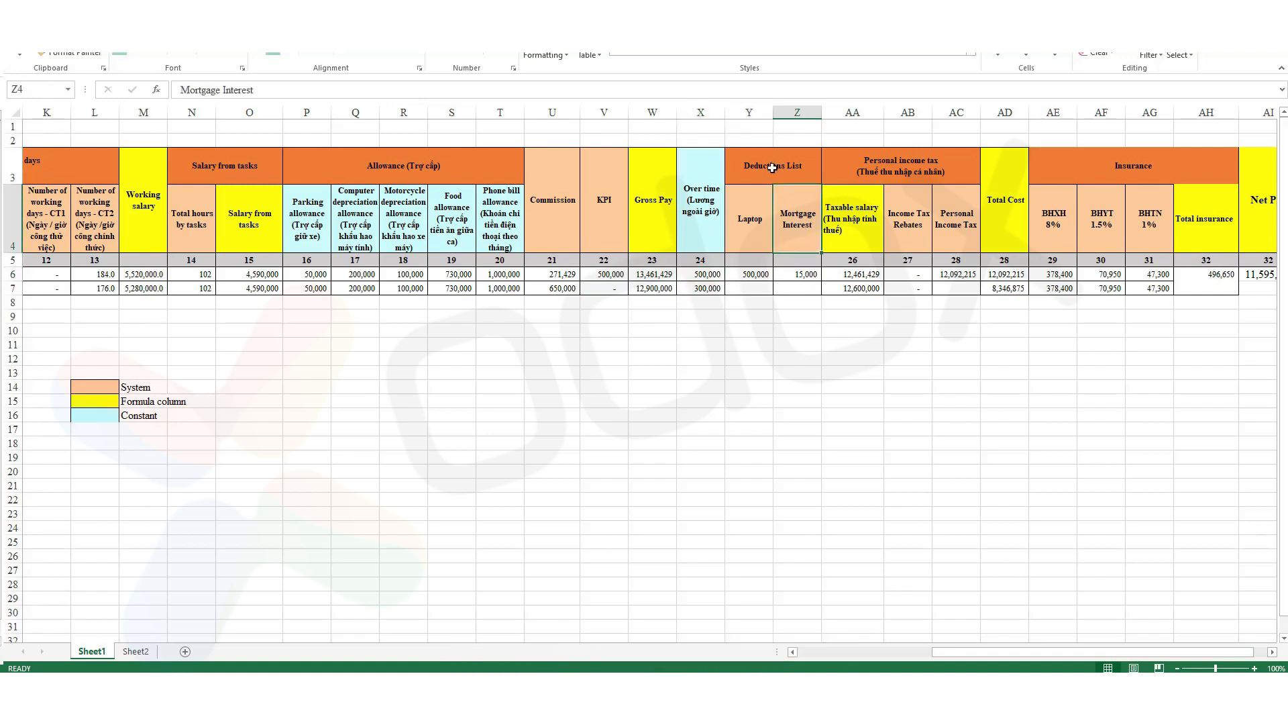
pyautogui.click(768, 171)
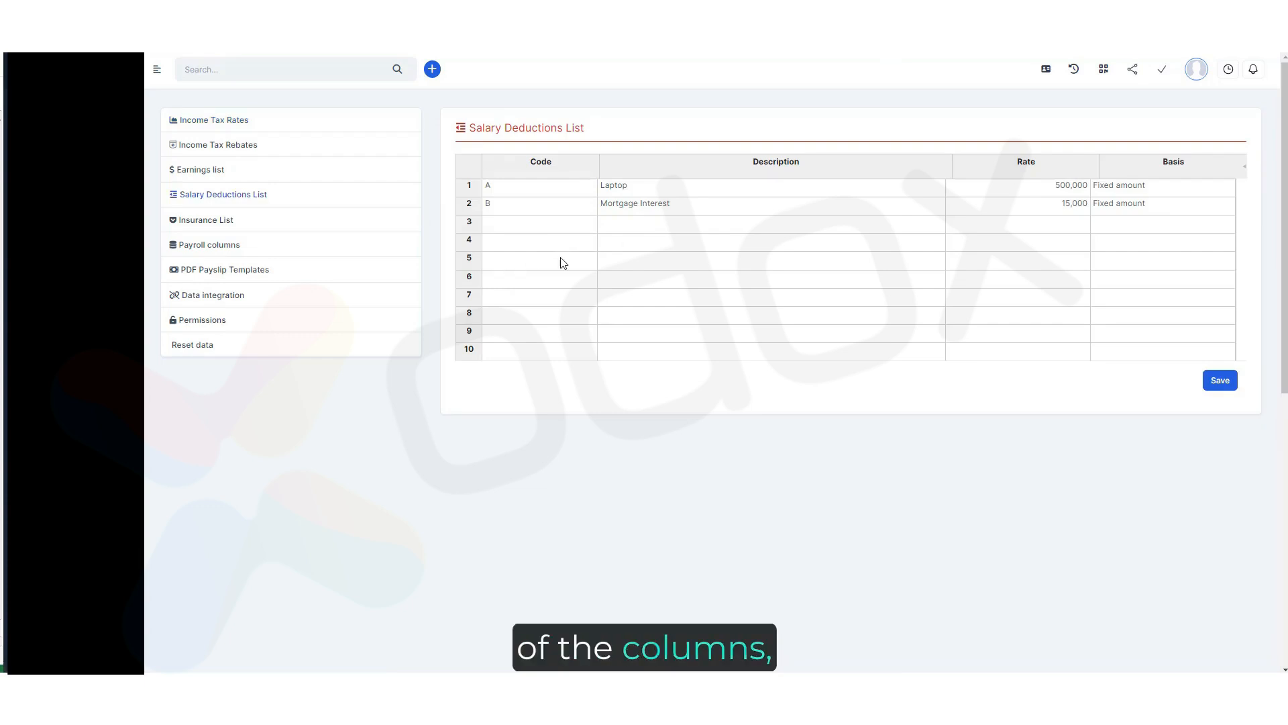
# Check the description, rate and basis of the Laptop and Mortgage Interest entries in the HR payroll Salary Deductions List
pyautogui.click(671, 186)
pyautogui.click(666, 203)
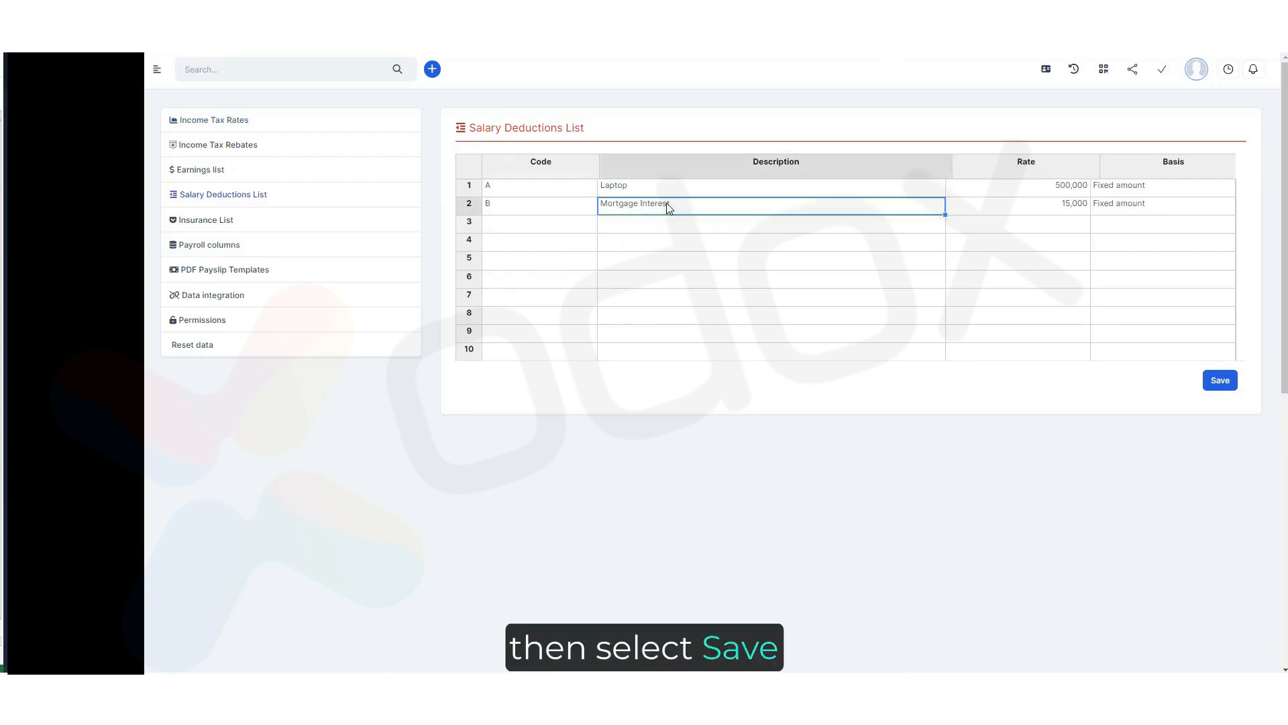
pyautogui.click(1062, 189)
pyautogui.click(1060, 205)
pyautogui.click(1168, 203)
pyautogui.click(1171, 191)
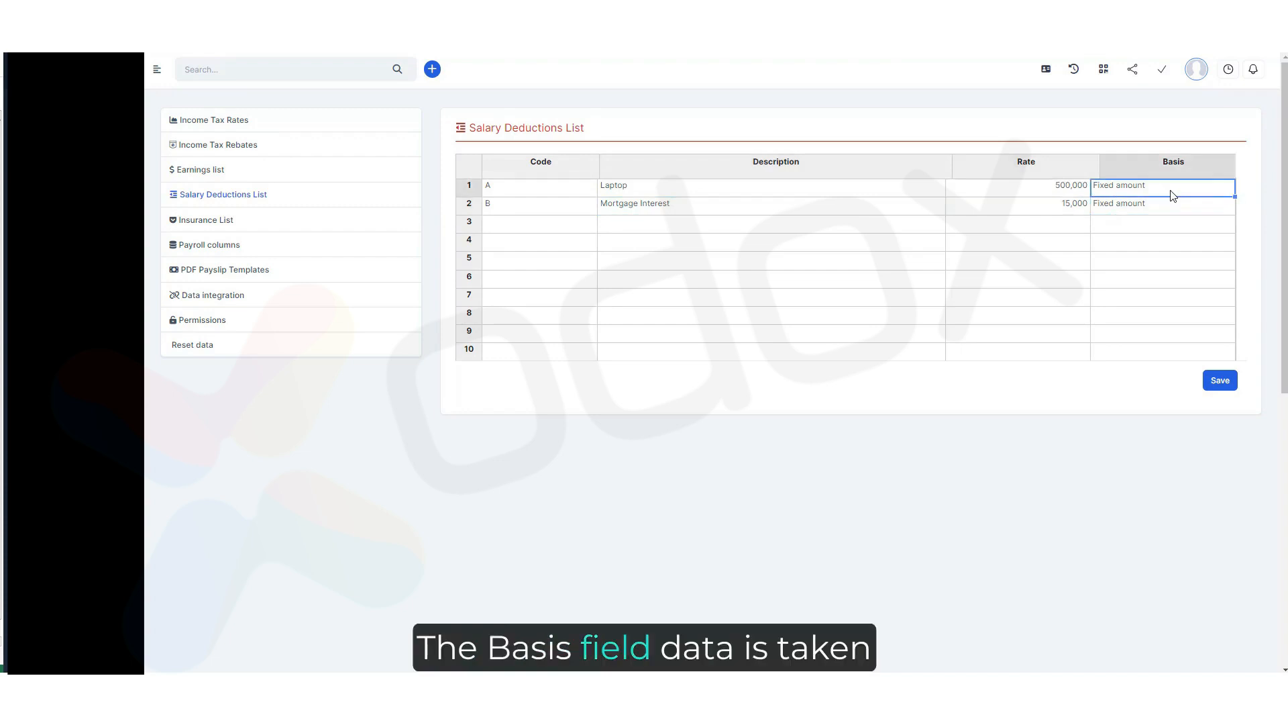
# Look through the available Basis options for the Laptop and Mortgage Interest deductions, and save the Salary Deductions List
pyautogui.doubleClick(1172, 195)
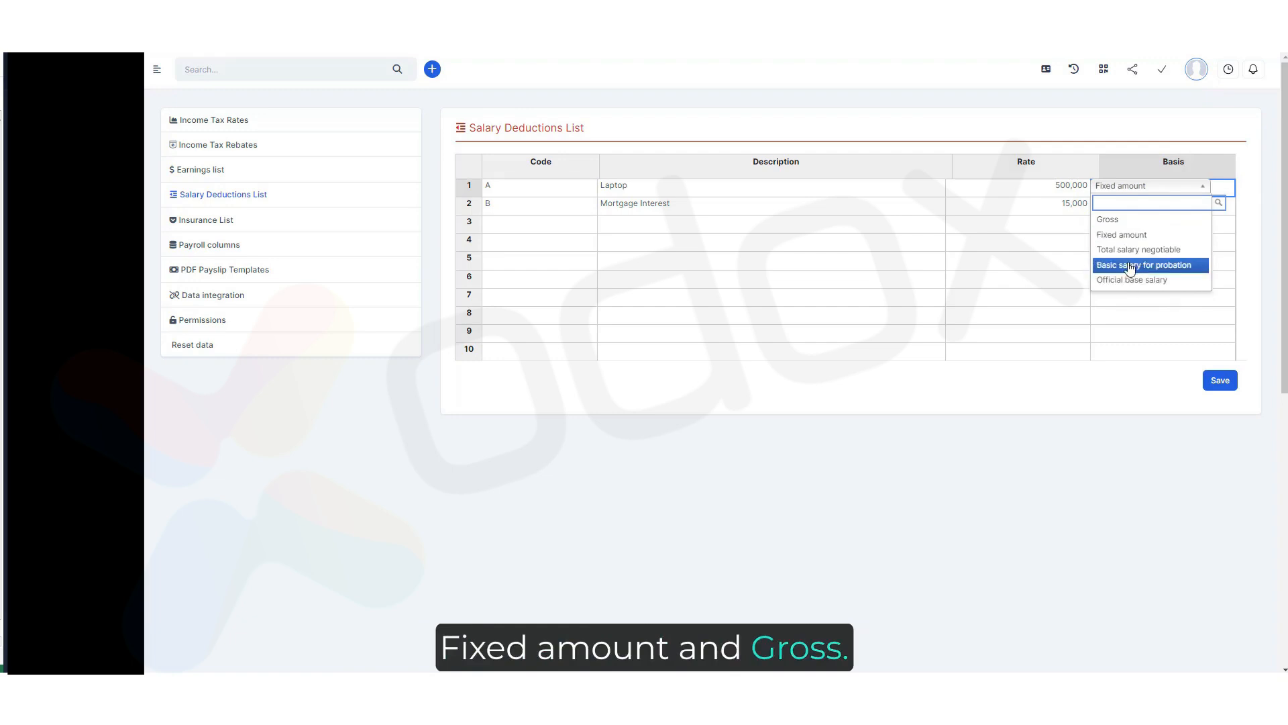
pyautogui.click(1042, 206)
pyautogui.doubleClick(1153, 207)
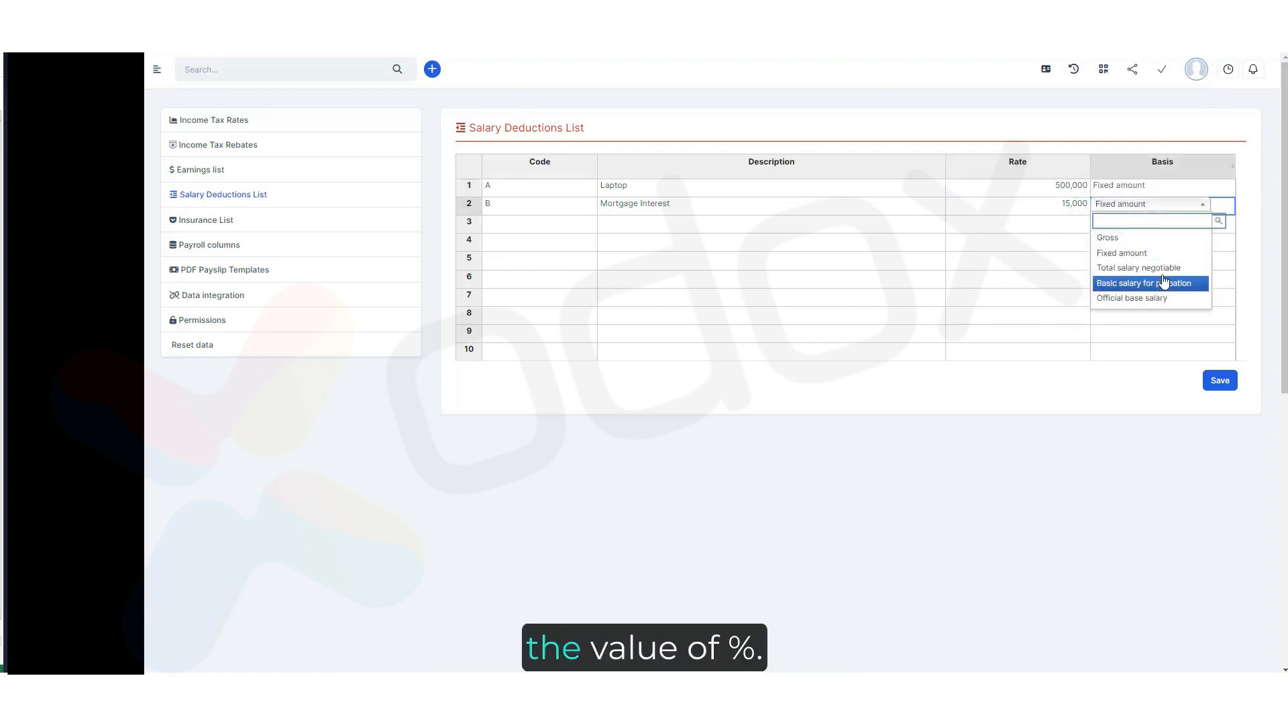
pyautogui.click(1035, 191)
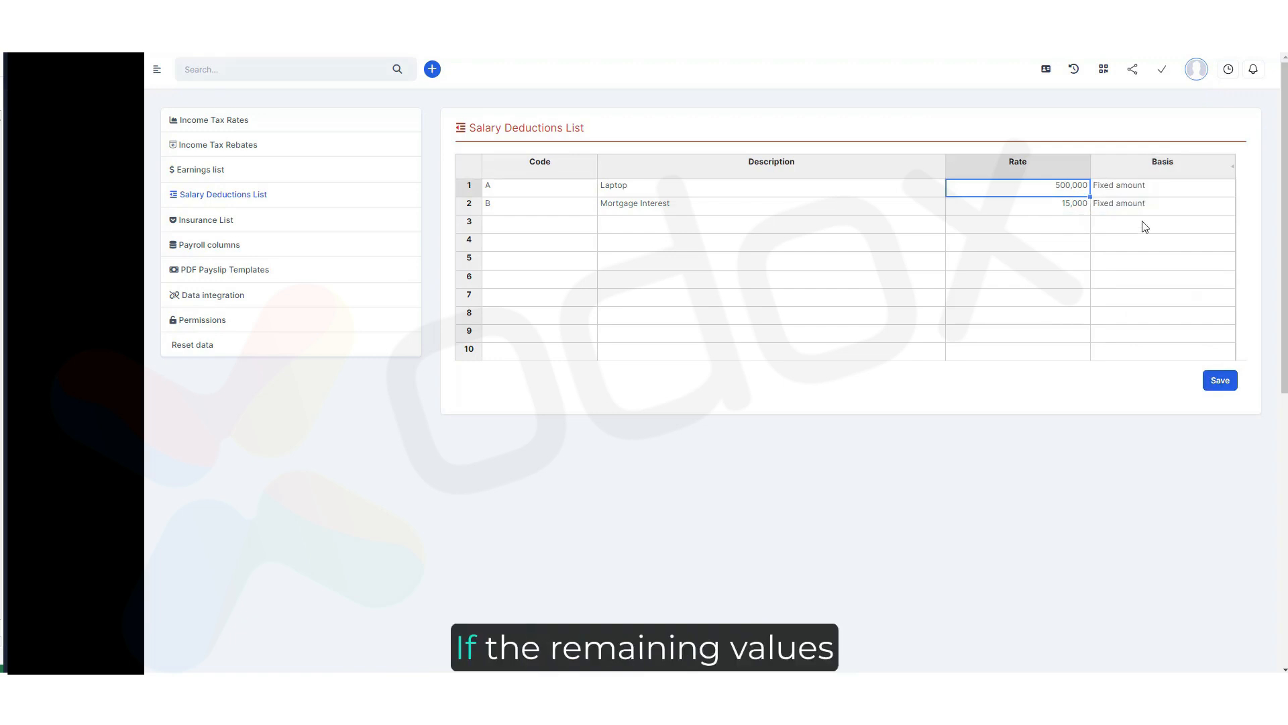
pyautogui.click(1219, 380)
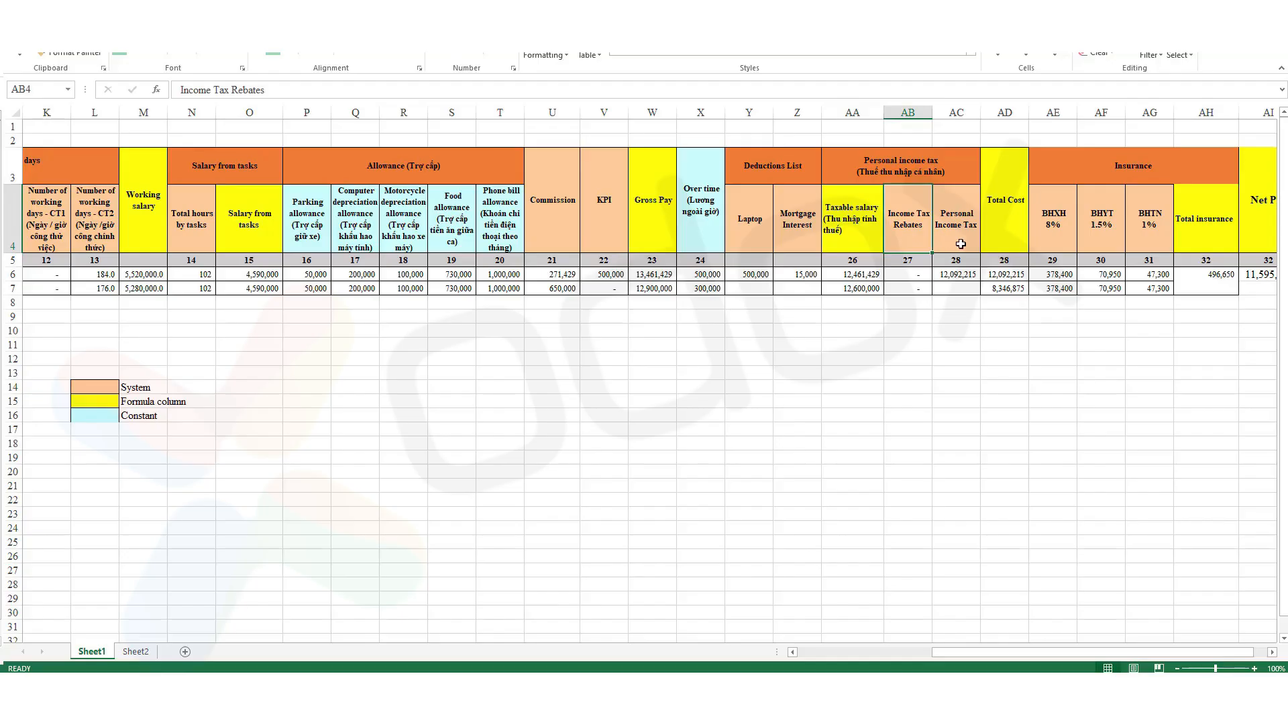
# Review the spreadsheet's Income Tax Rebates and Personal Income Tax columns, and save the Income Tax Rebates list in the HR payroll settings
pyautogui.click(969, 243)
pyautogui.click(917, 243)
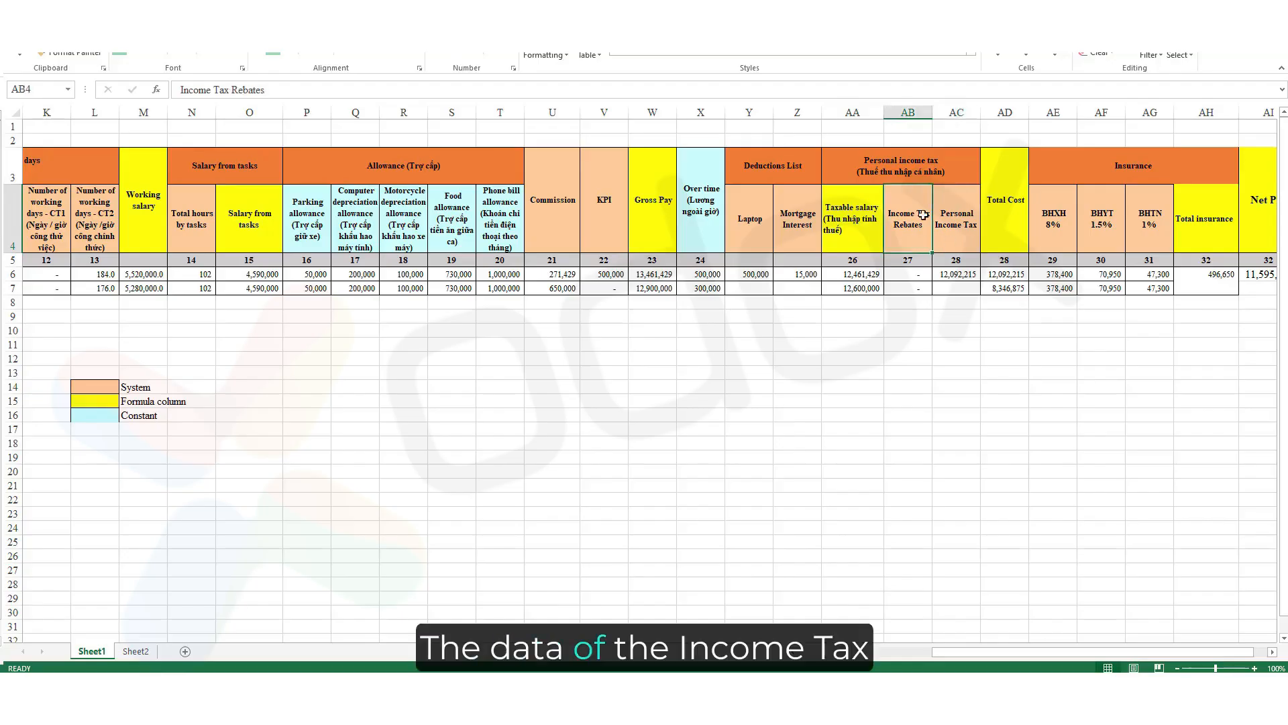
pyautogui.click(962, 222)
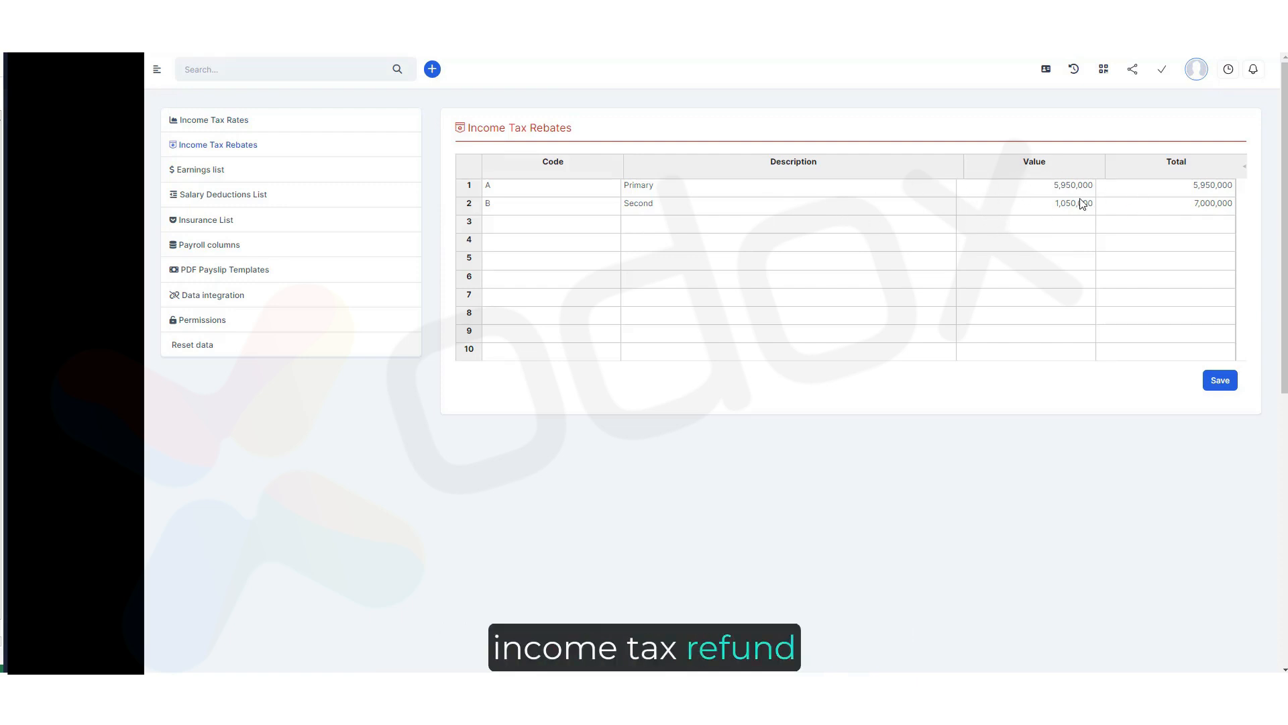
pyautogui.click(1218, 380)
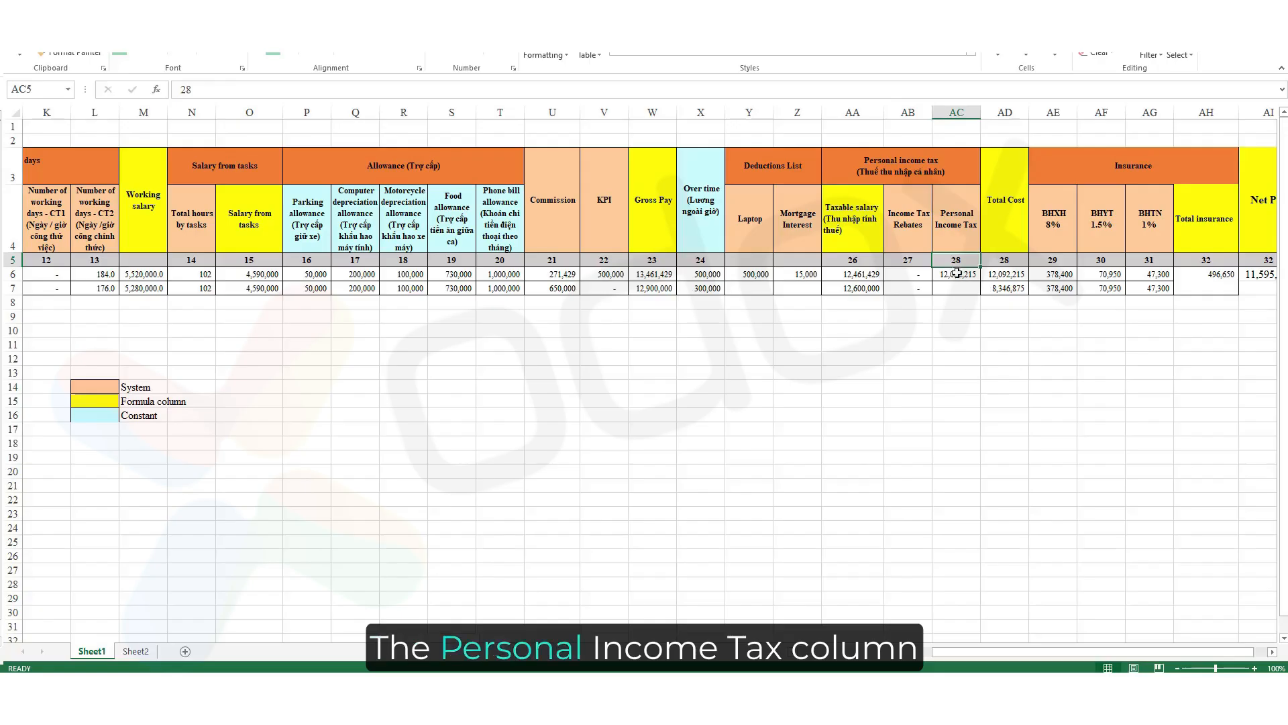
# Go back to the spreadsheet and check the Personal Income Tax column and its row 6 amount
pyautogui.press('Up')
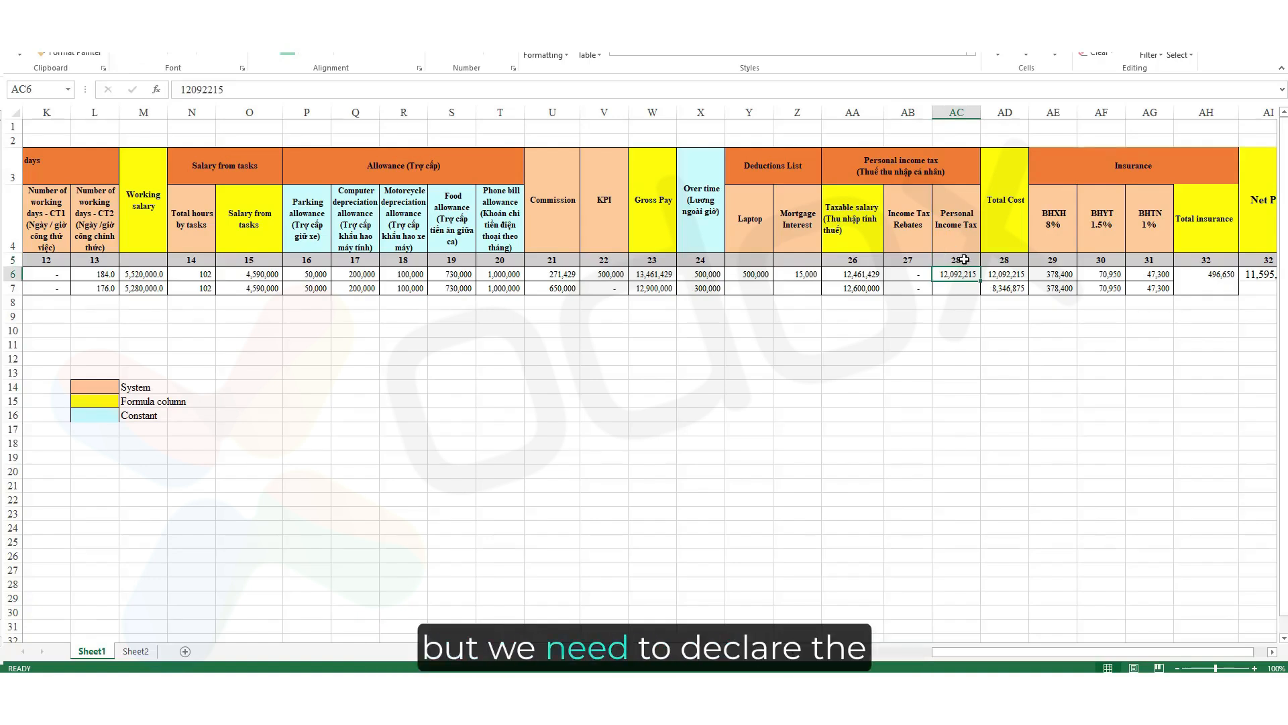
pyautogui.click(955, 236)
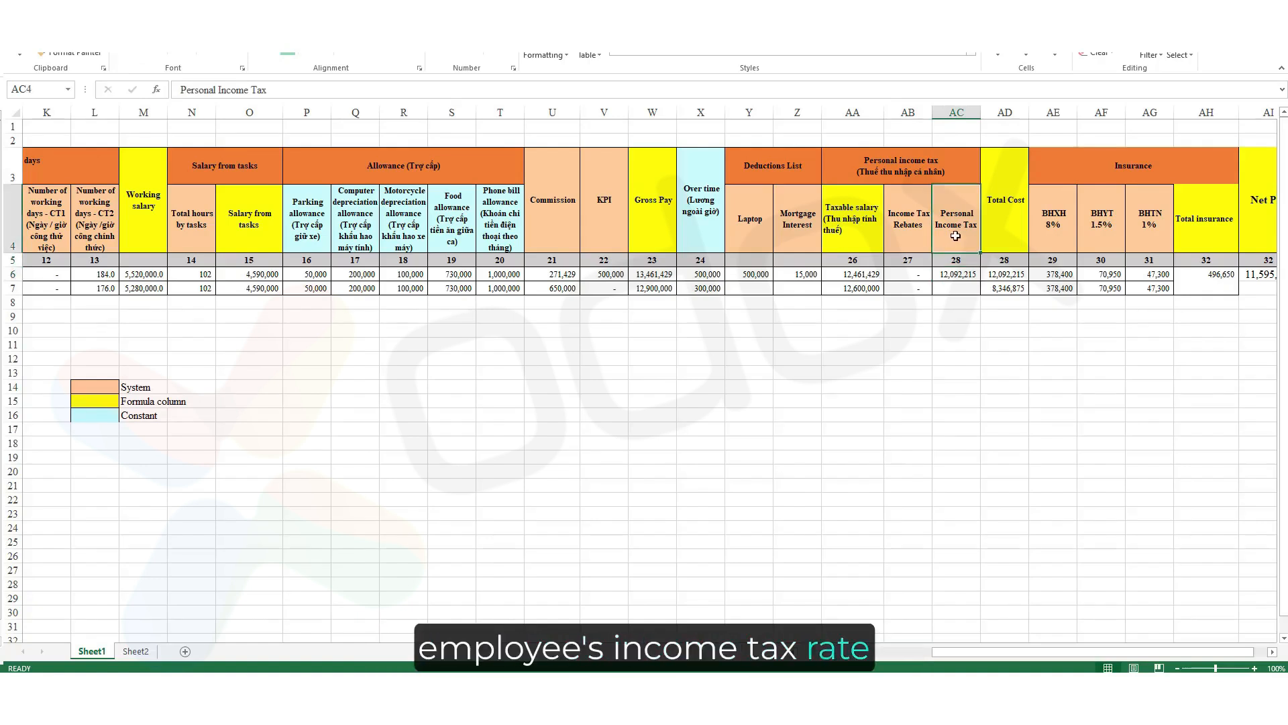
pyautogui.click(952, 275)
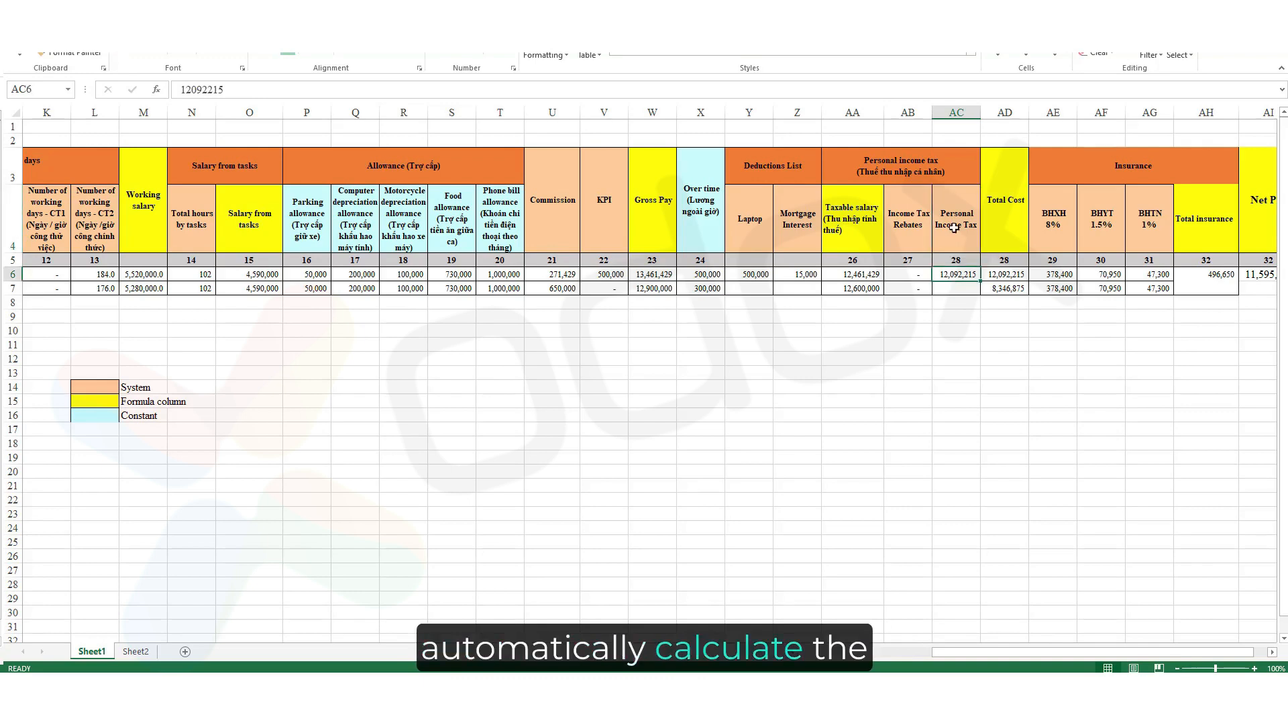
pyautogui.click(954, 229)
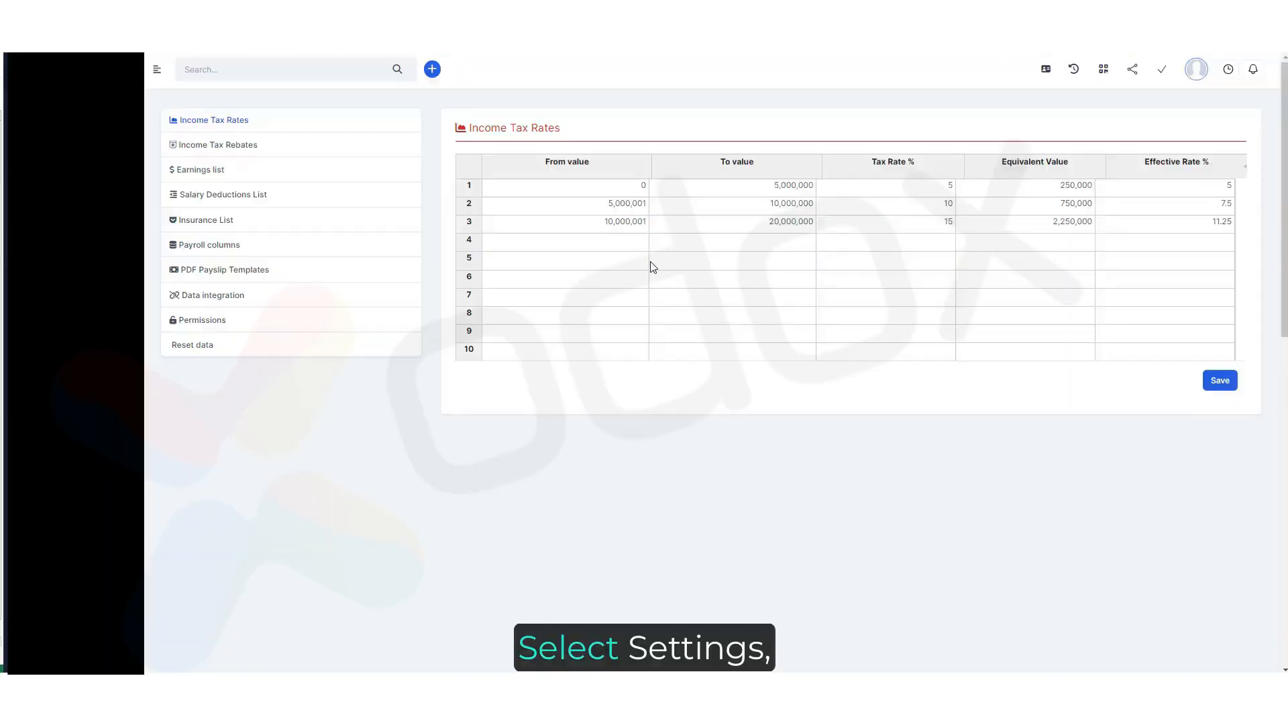
# Add a fourth Income Tax Rates bracket from 20,000,001 to 30,000,000 with a 20% tax rate, and save the rates
pyautogui.click(593, 172)
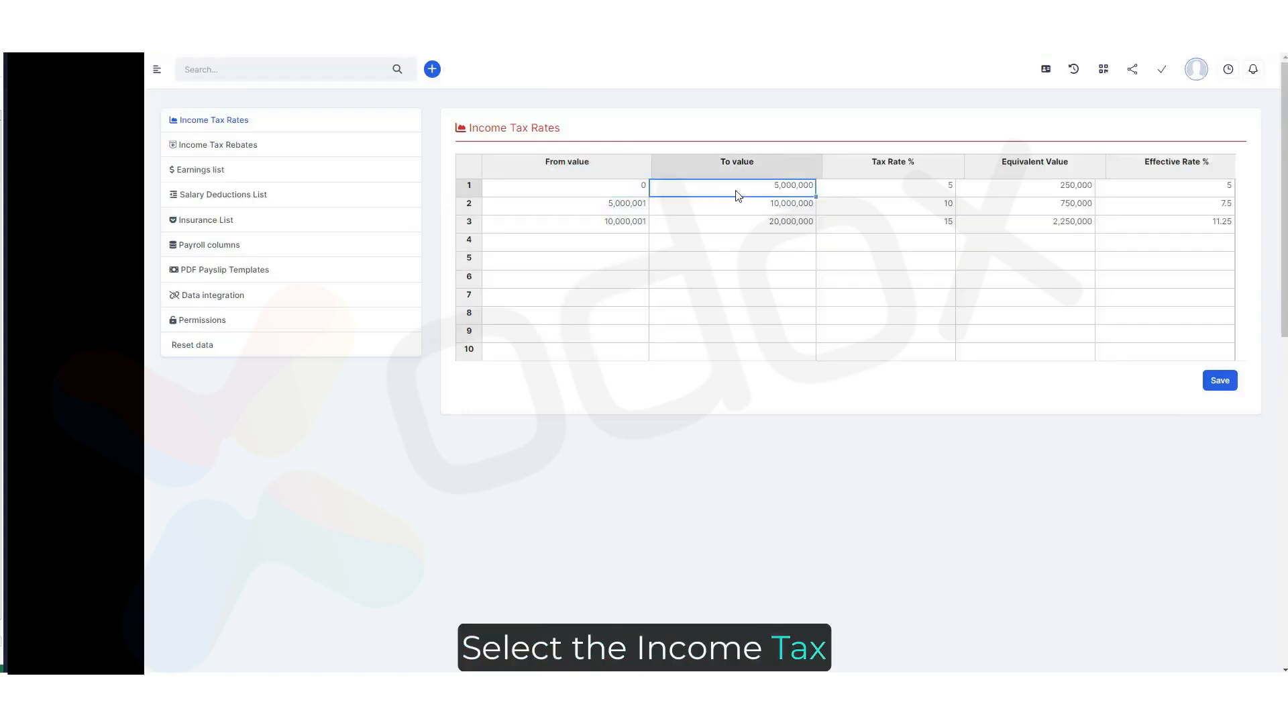
pyautogui.click(897, 173)
pyautogui.click(1020, 188)
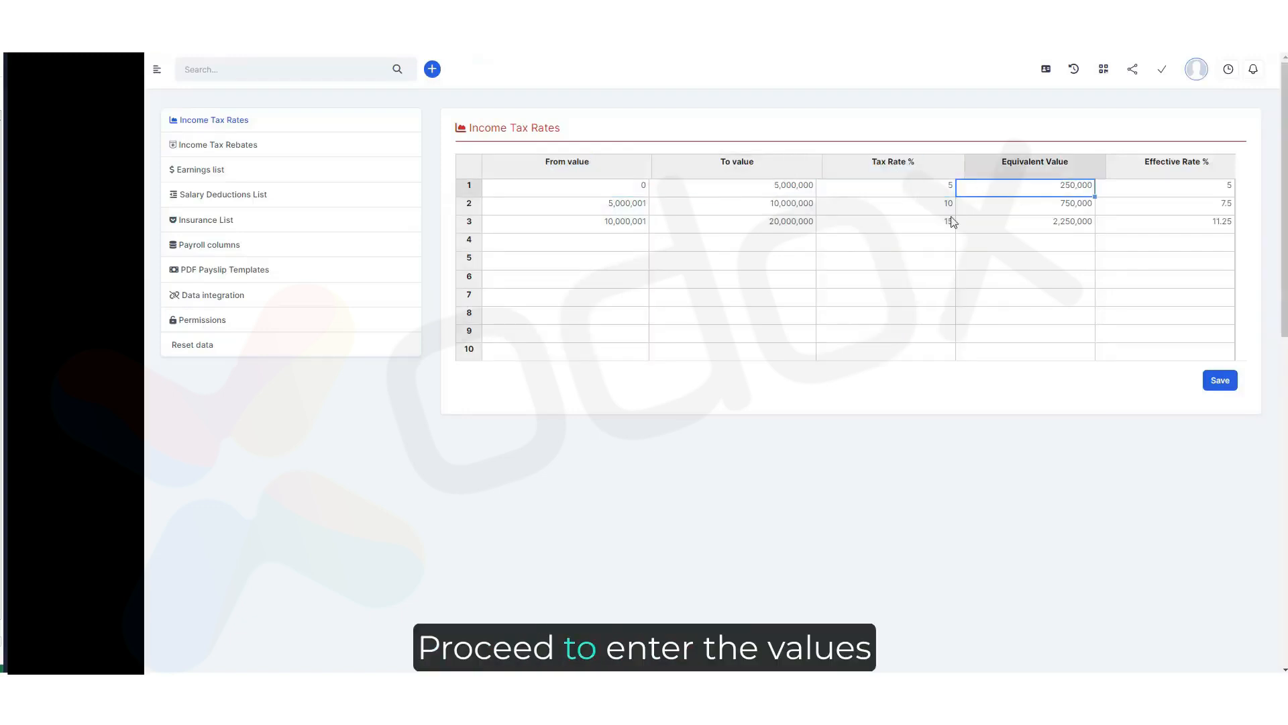
pyautogui.click(869, 245)
pyautogui.click(714, 225)
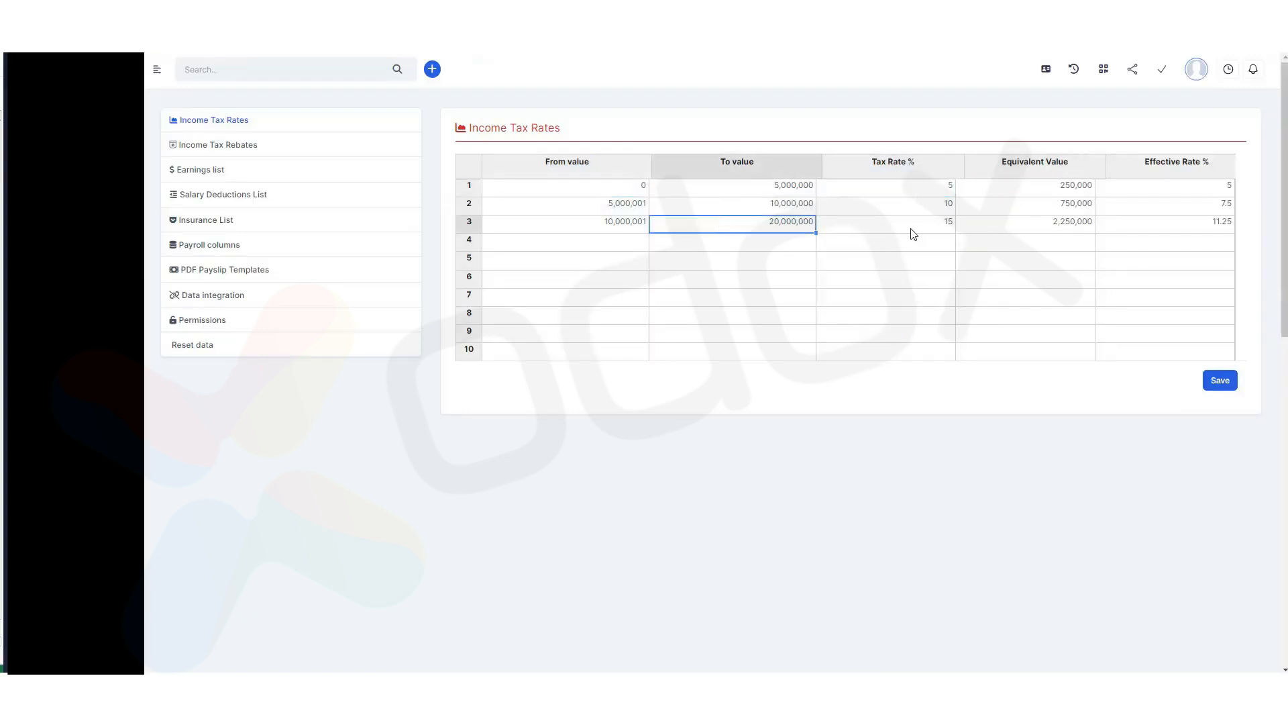
pyautogui.click(603, 254)
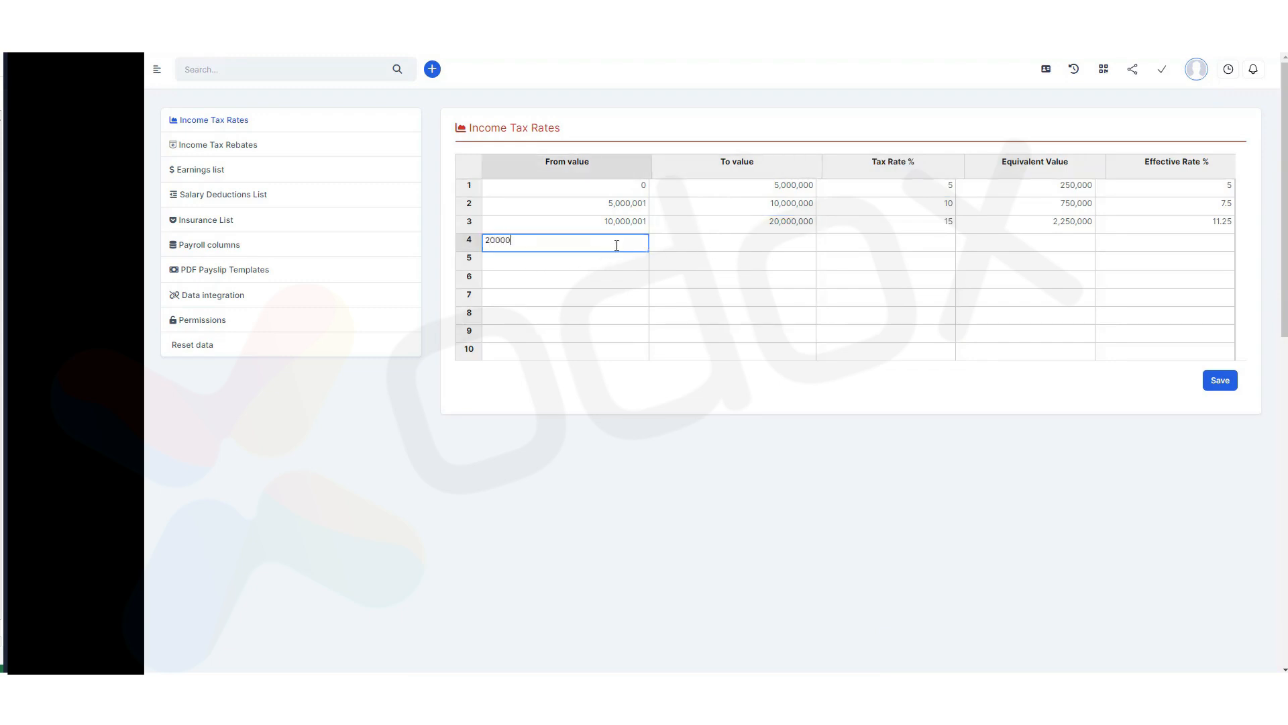
pyautogui.click(744, 246)
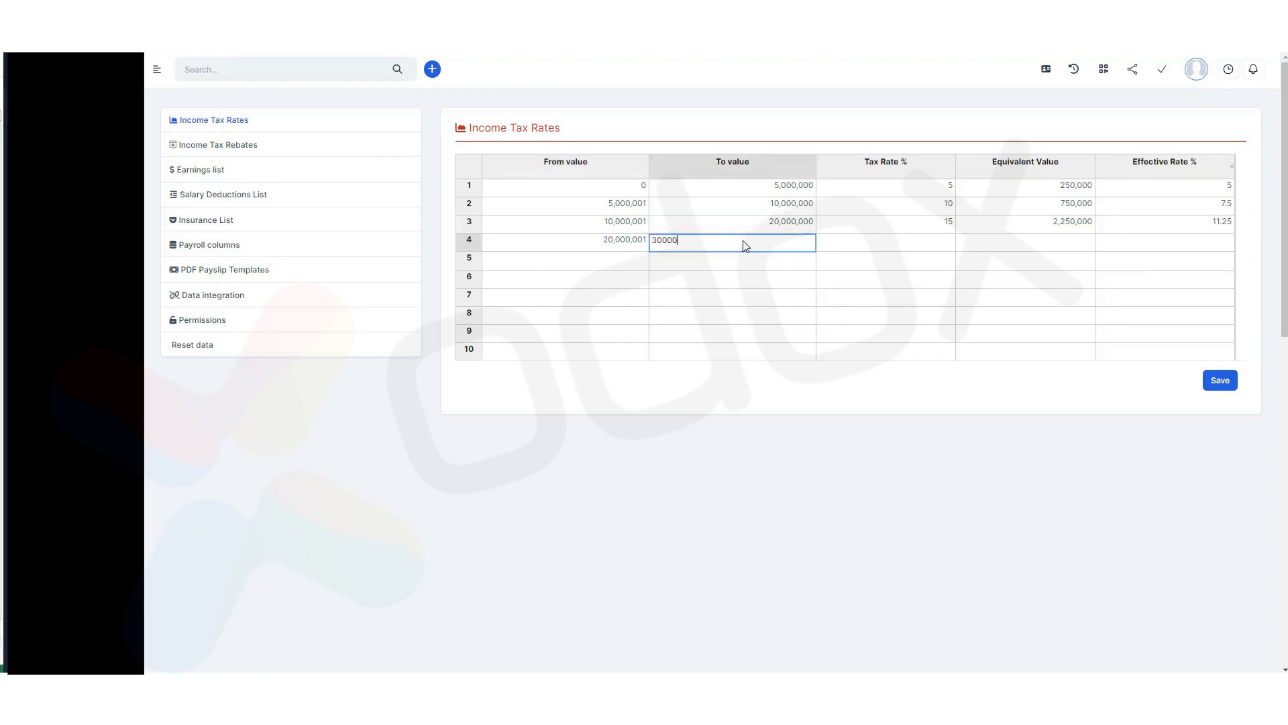
pyautogui.write('30000000')
pyautogui.click(869, 248)
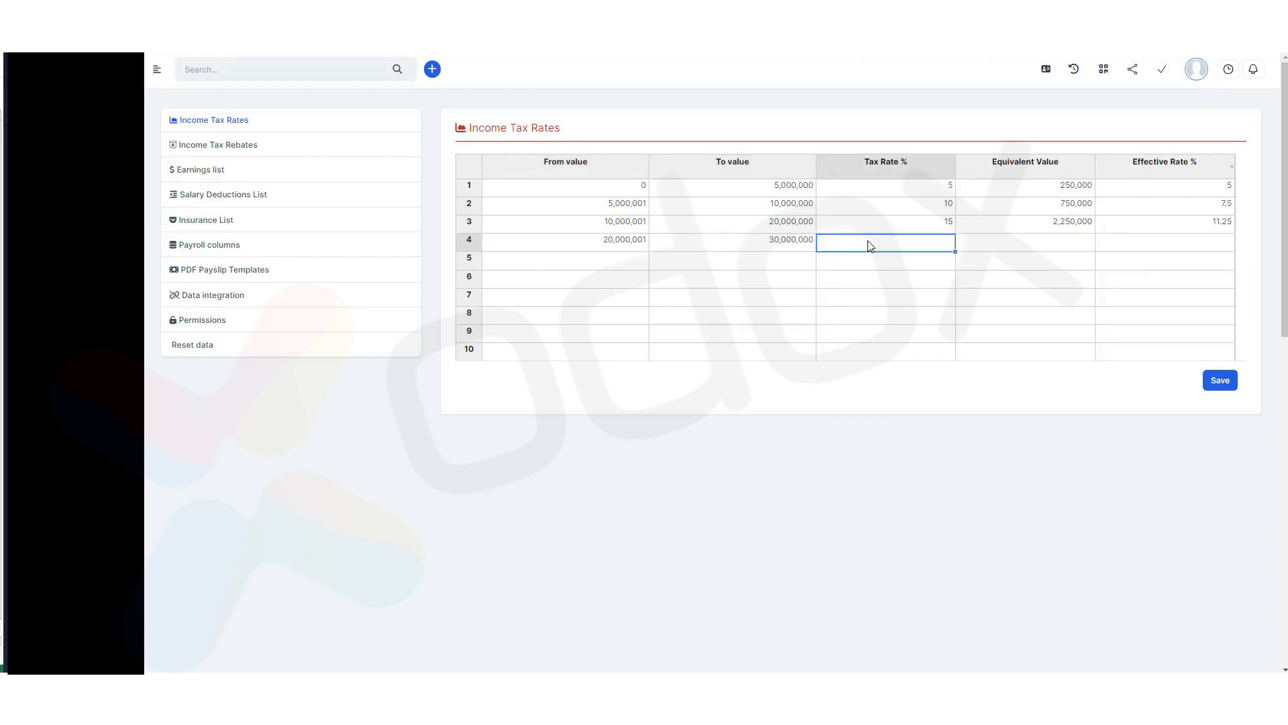
pyautogui.click(1008, 261)
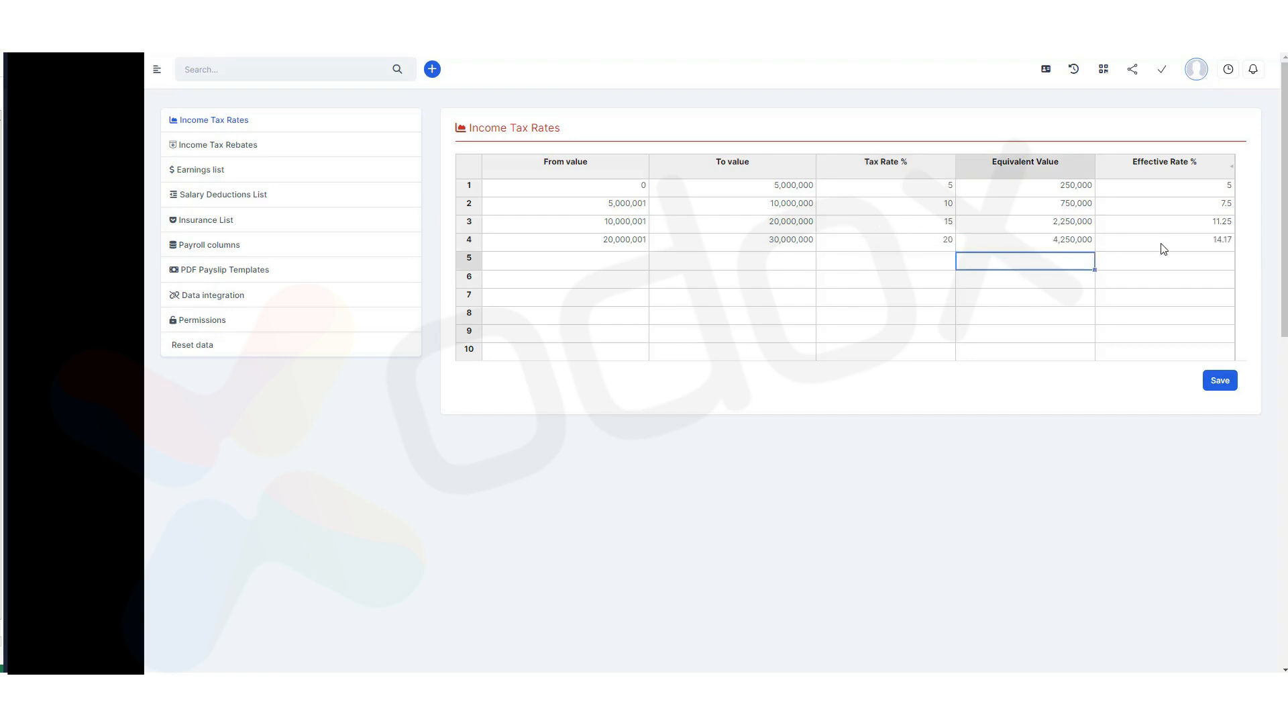
pyautogui.click(1213, 383)
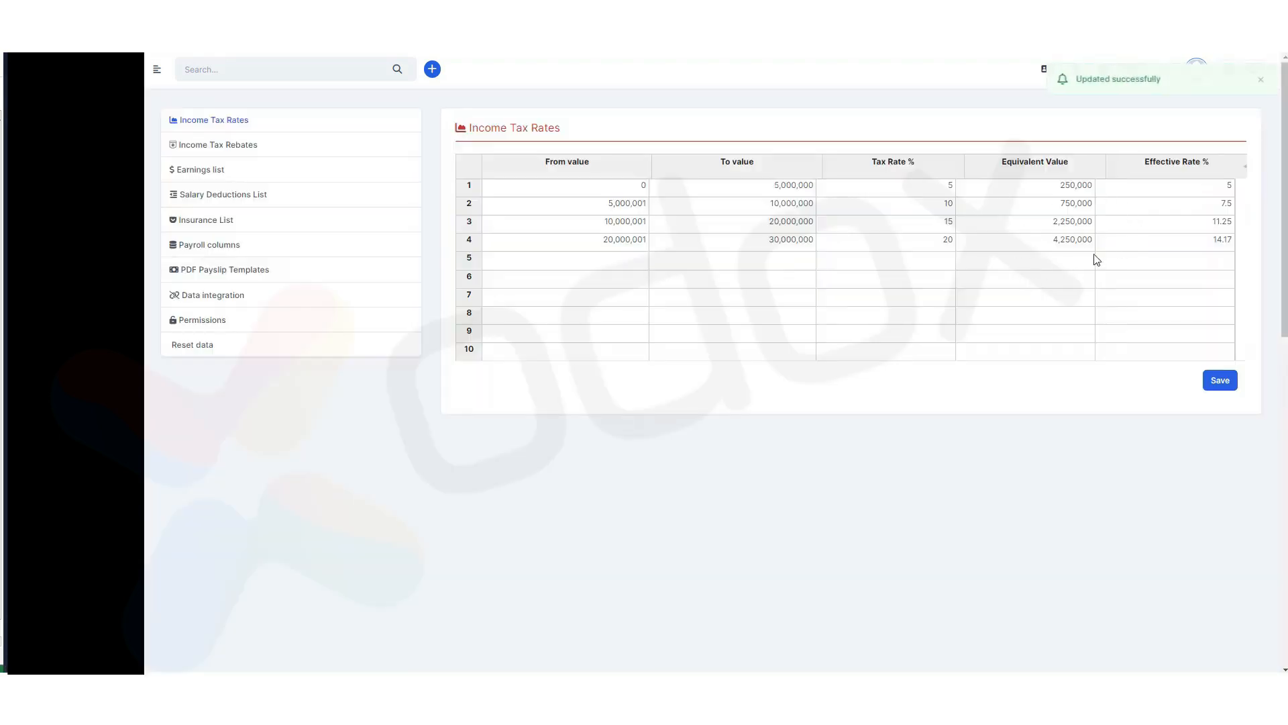
# Check the Insurance columns in the Excel spreadsheet, and go to the Insurance List in the HR payroll settings
pyautogui.hotkey('alt', 'Tab')
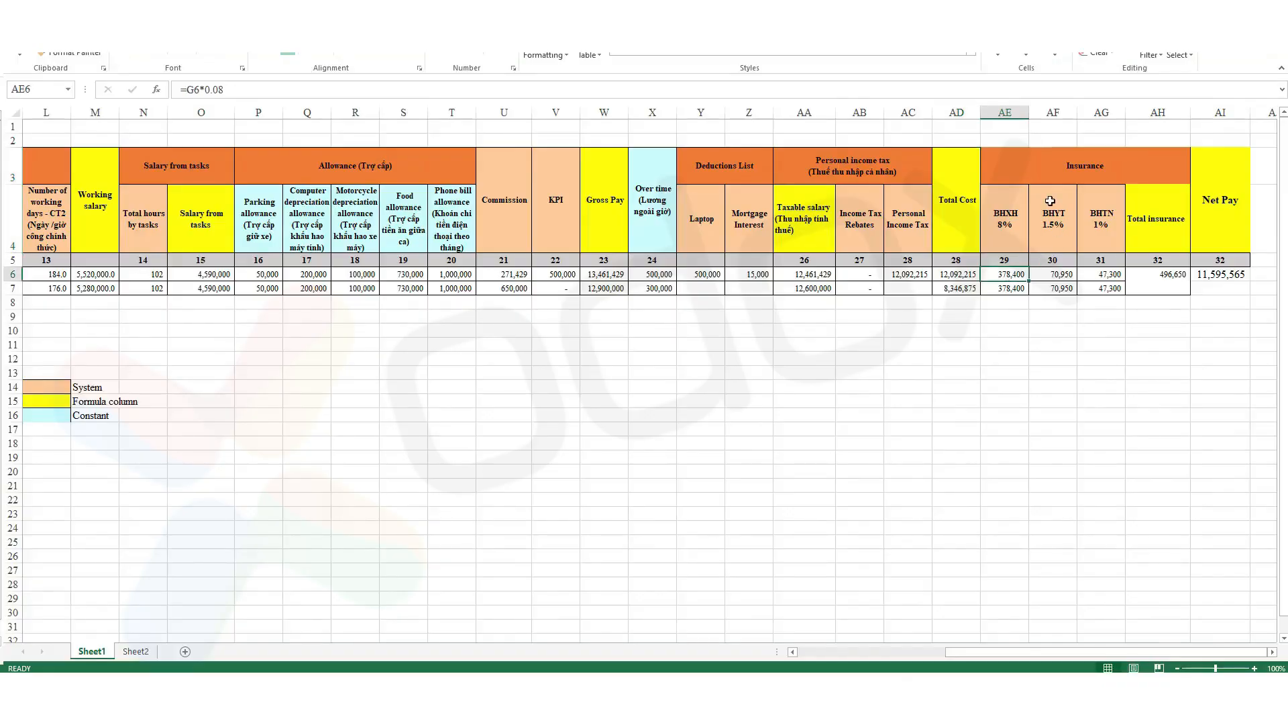
pyautogui.click(1054, 168)
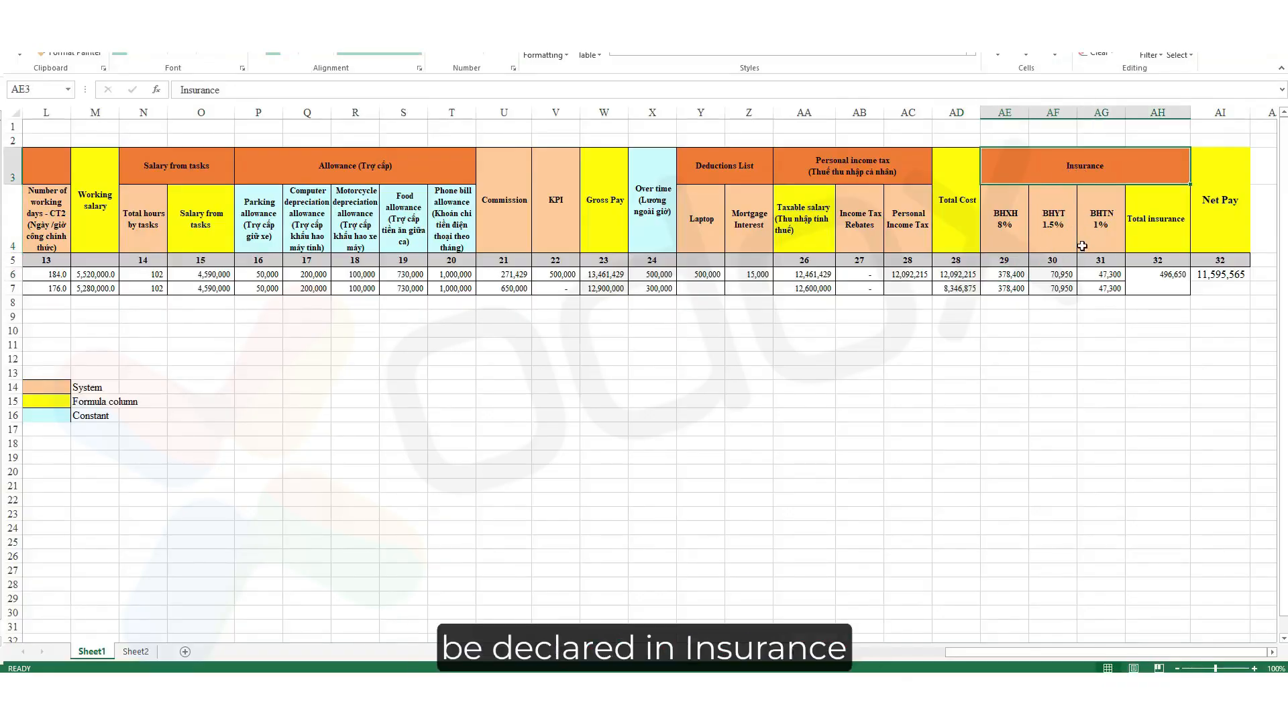
pyautogui.hotkey('alt', 'Tab')
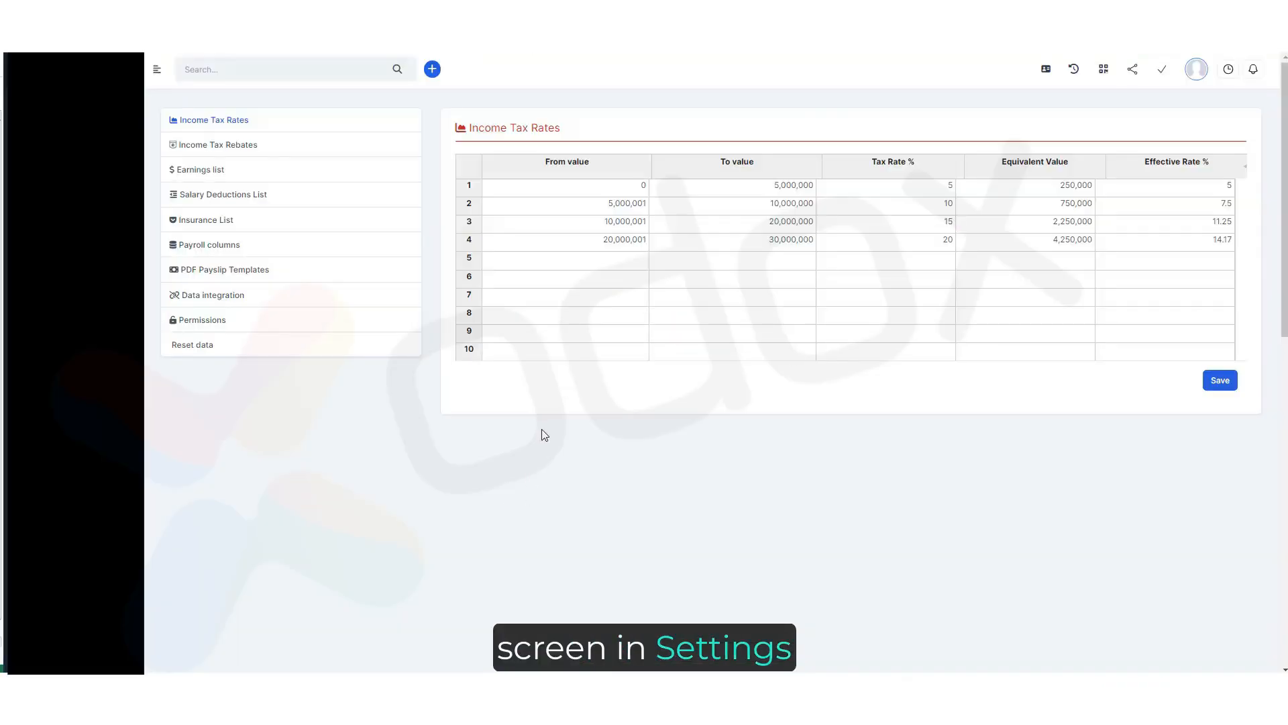
pyautogui.click(206, 220)
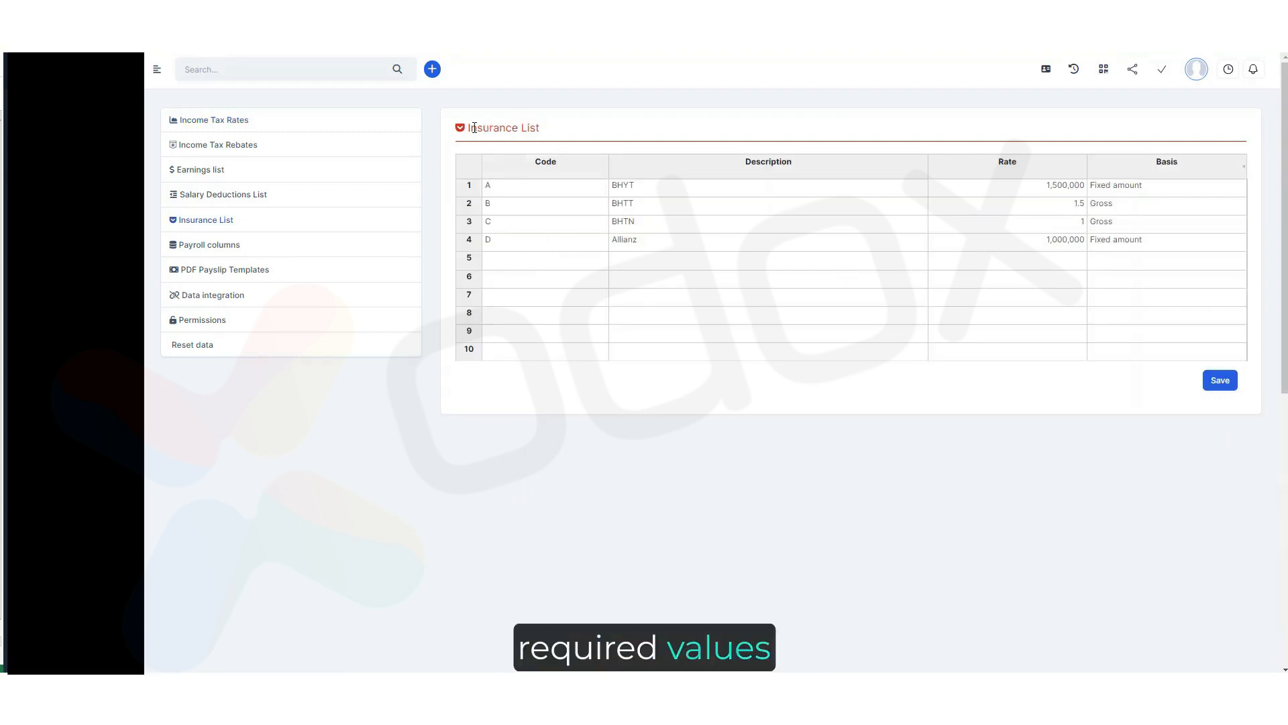
pyautogui.moveTo(469, 127); pyautogui.dragTo(549, 129)
# Change the basis of insurance code A to Gross and set its rate to 8
pyautogui.click(1163, 194)
pyautogui.doubleClick(1162, 193)
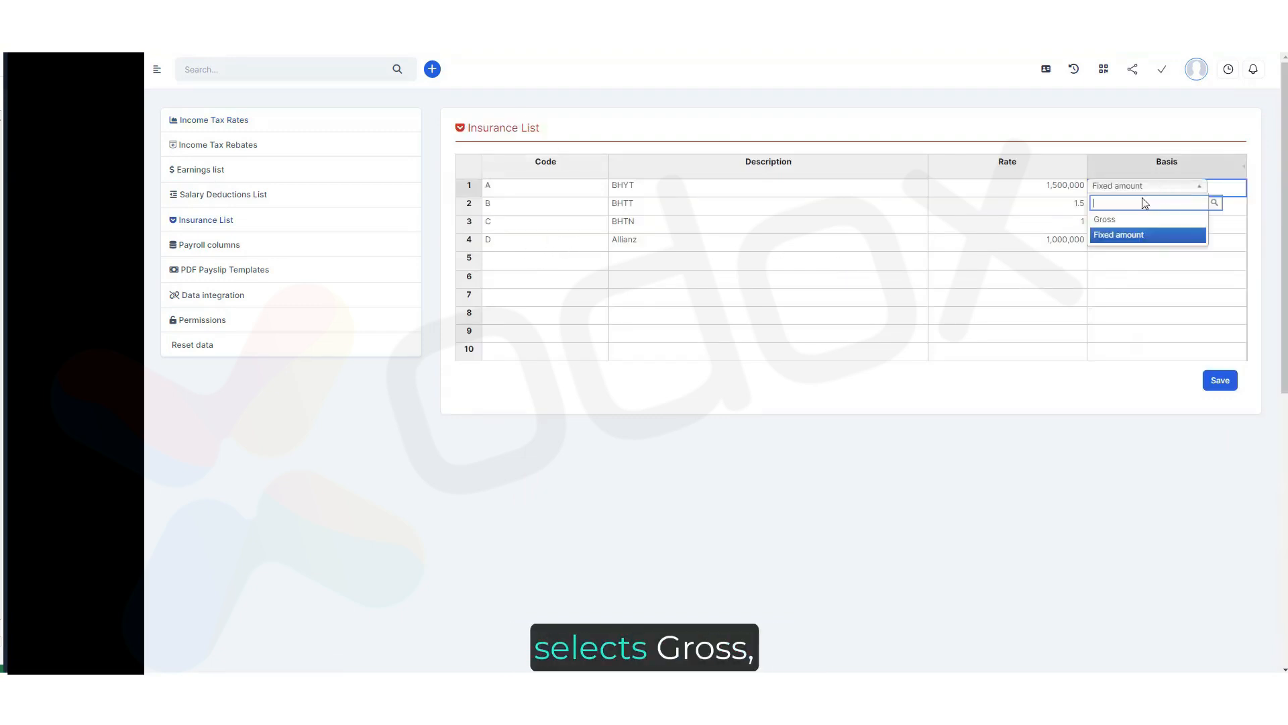
pyautogui.click(1117, 222)
pyautogui.click(1048, 192)
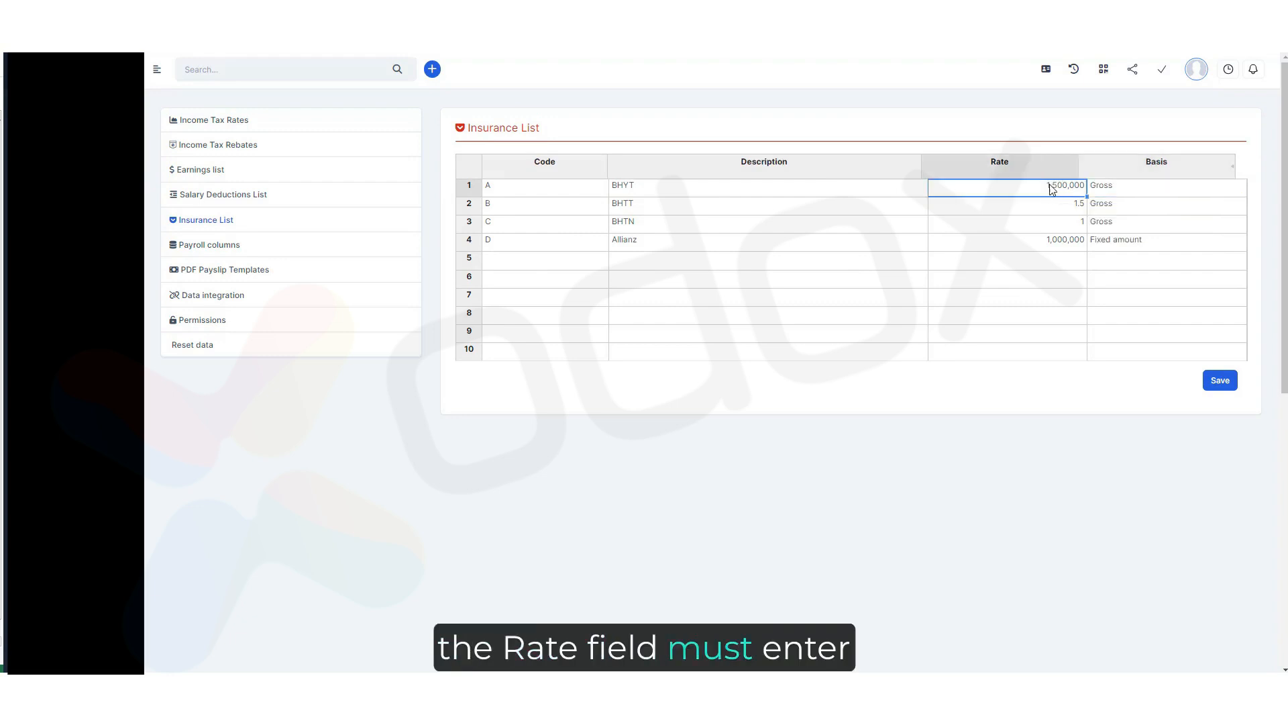
pyautogui.doubleClick(1046, 185)
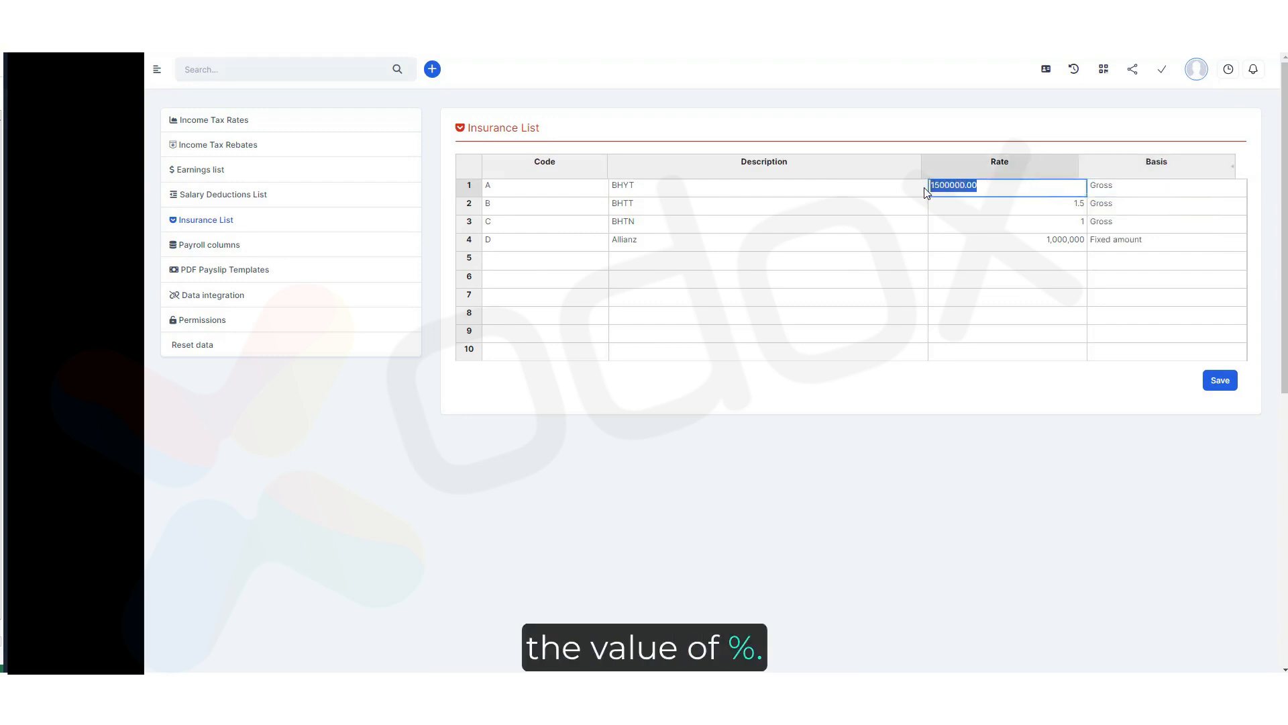
pyautogui.write('8')
pyautogui.press('Return')
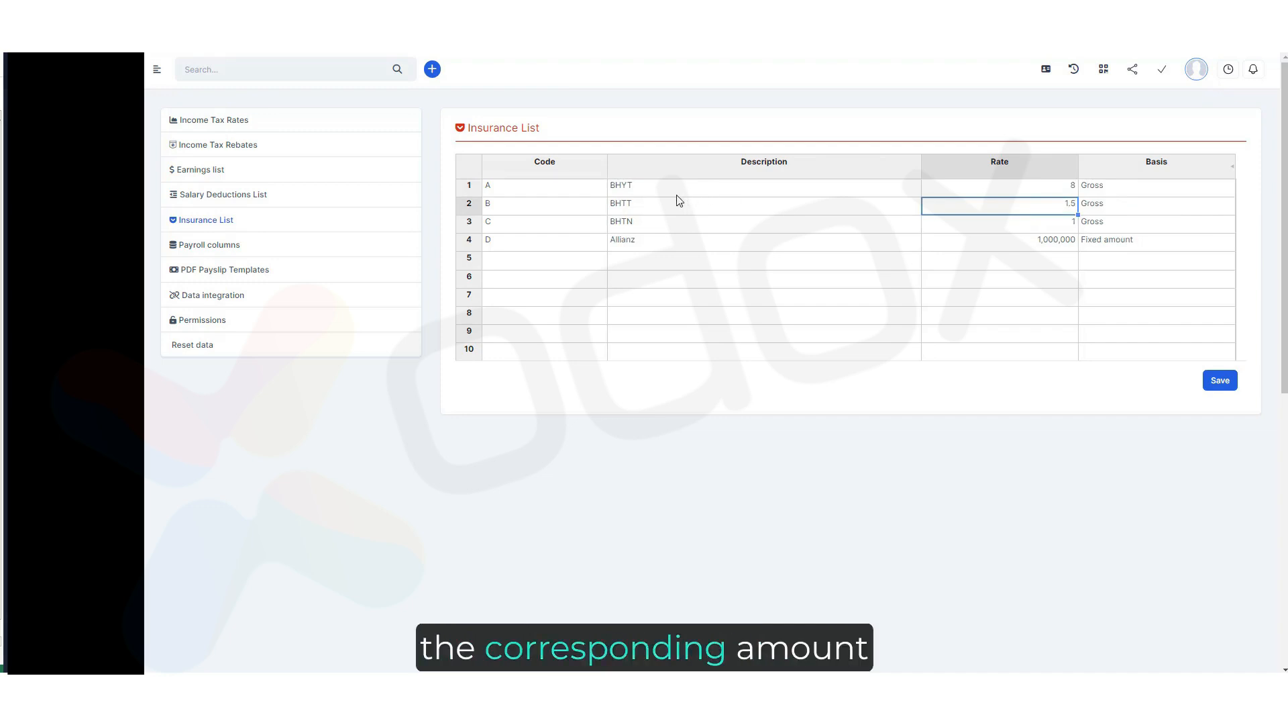
# Rename the description of insurance code A as BHXH and that of code B as BHYT
pyautogui.click(645, 185)
pyautogui.doubleClick(645, 186)
pyautogui.moveTo(634, 185); pyautogui.dragTo(622, 183)
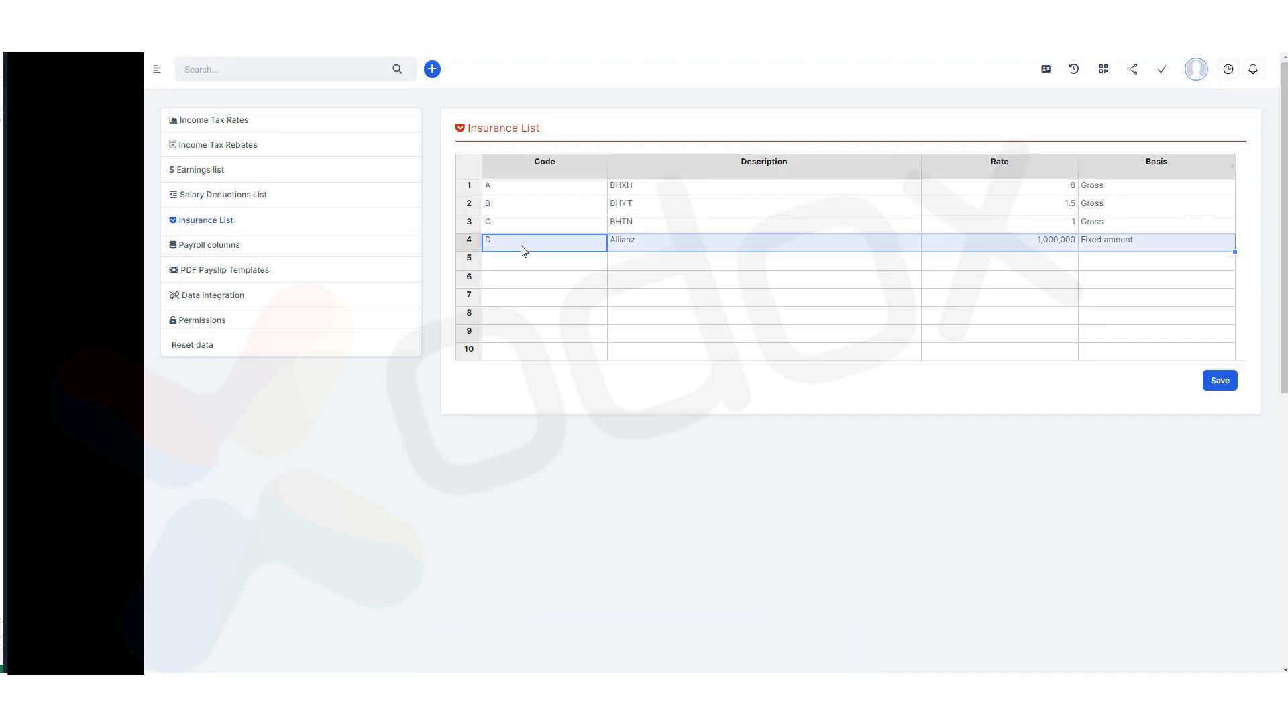
# Remove the Allianz row from the Insurance List and save the list
pyautogui.rightClick(474, 240)
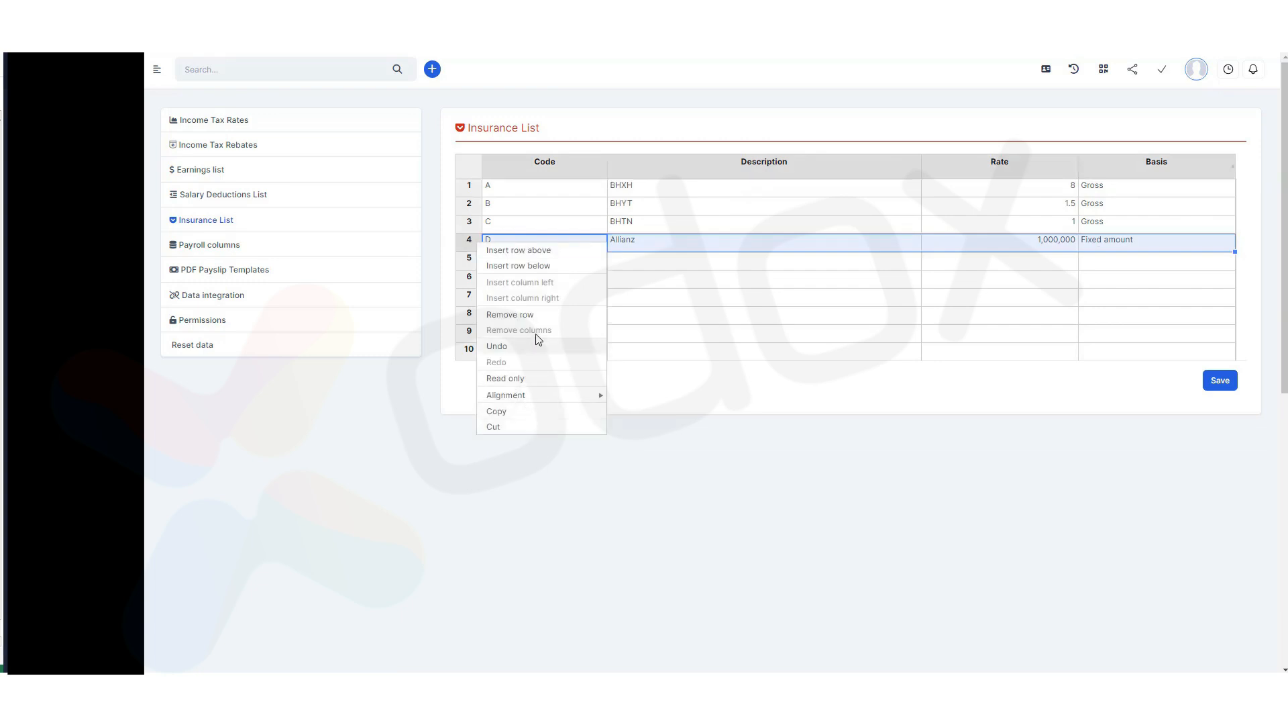
pyautogui.click(524, 315)
pyautogui.click(750, 282)
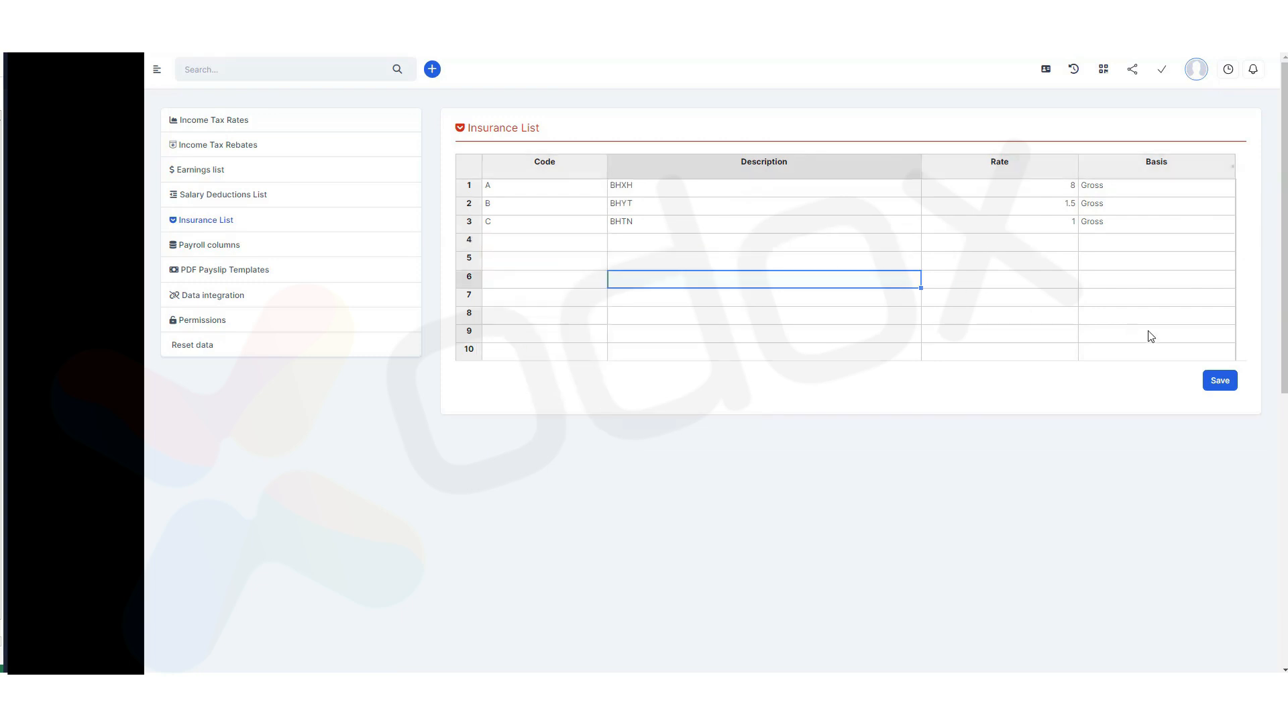
pyautogui.click(1218, 380)
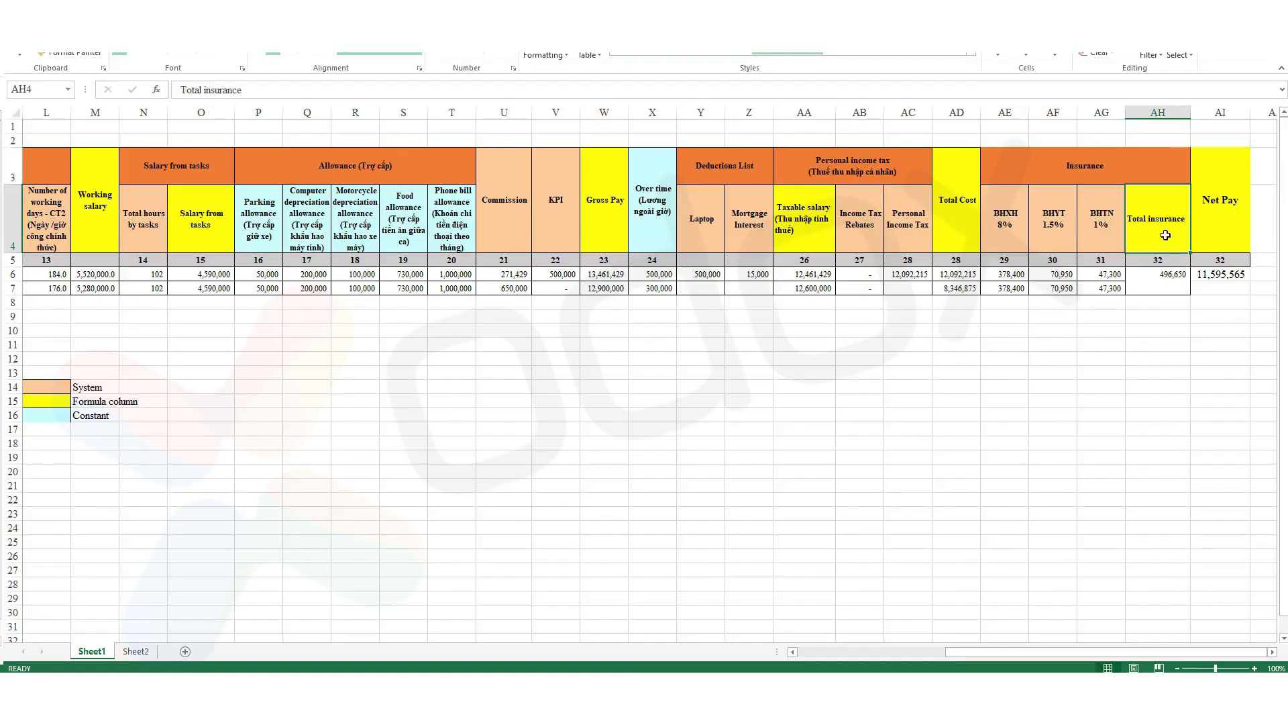
# Look over all the spreadsheet's payroll columns, and bring up the Payroll columns list in the HR payroll settings
pyautogui.moveTo(987, 652); pyautogui.dragTo(824, 661)
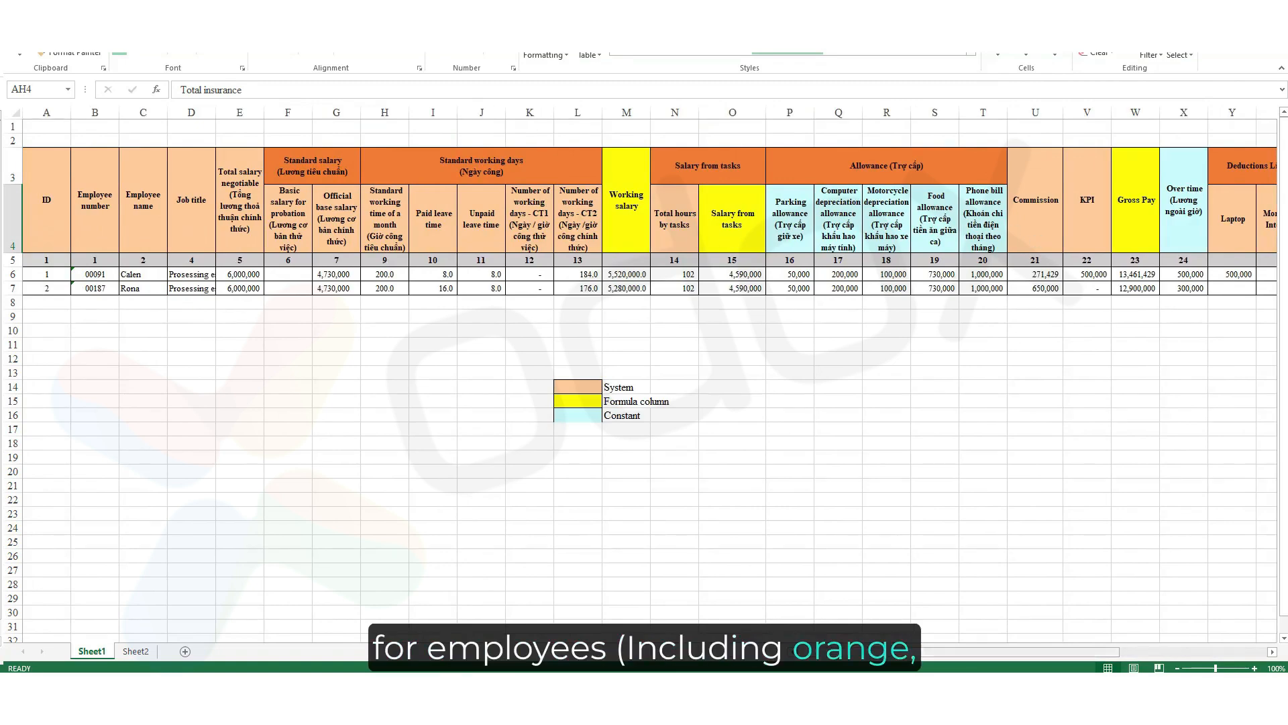
pyautogui.moveTo(921, 656); pyautogui.dragTo(1026, 654)
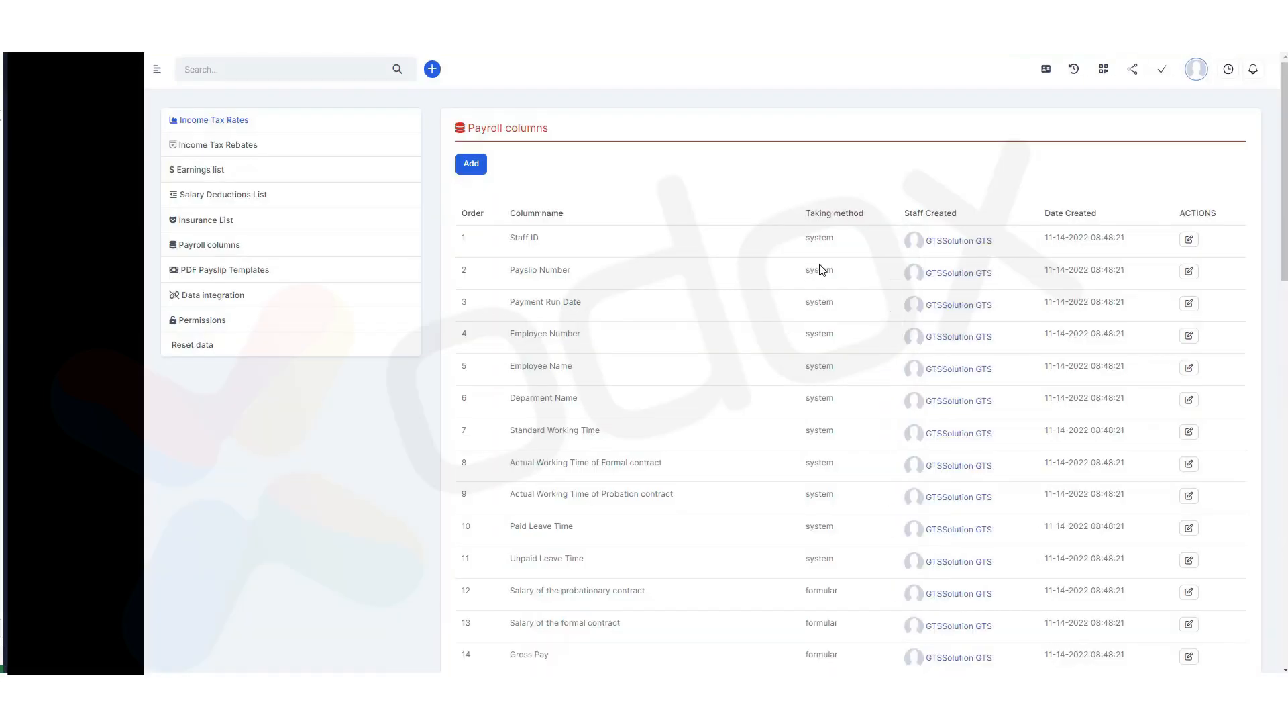
pyautogui.scroll(-4, 876, 407)
pyautogui.scroll(4, 848, 452)
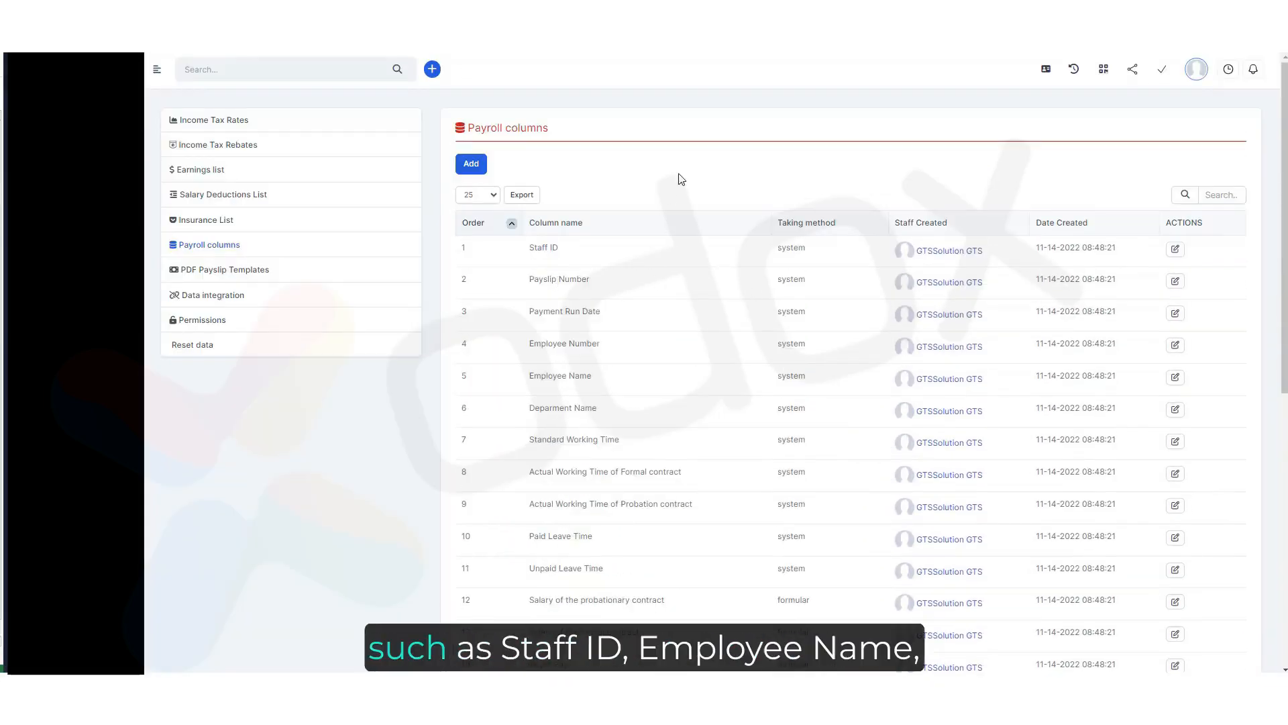
pyautogui.scroll(-1, 656, 273)
pyautogui.scroll(1, 597, 275)
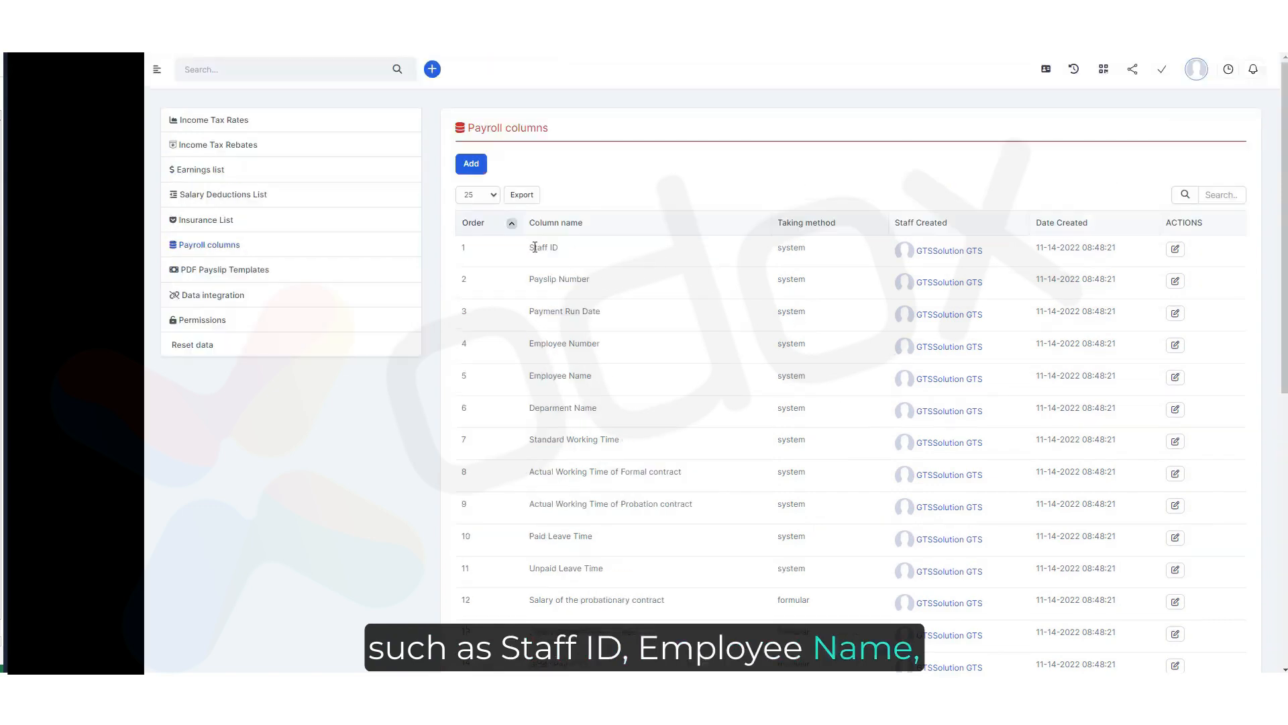
# Review the system payroll columns from Staff ID and Employee Name through the working time columns to Unpaid Leave Time
pyautogui.moveTo(559, 248); pyautogui.dragTo(602, 282)
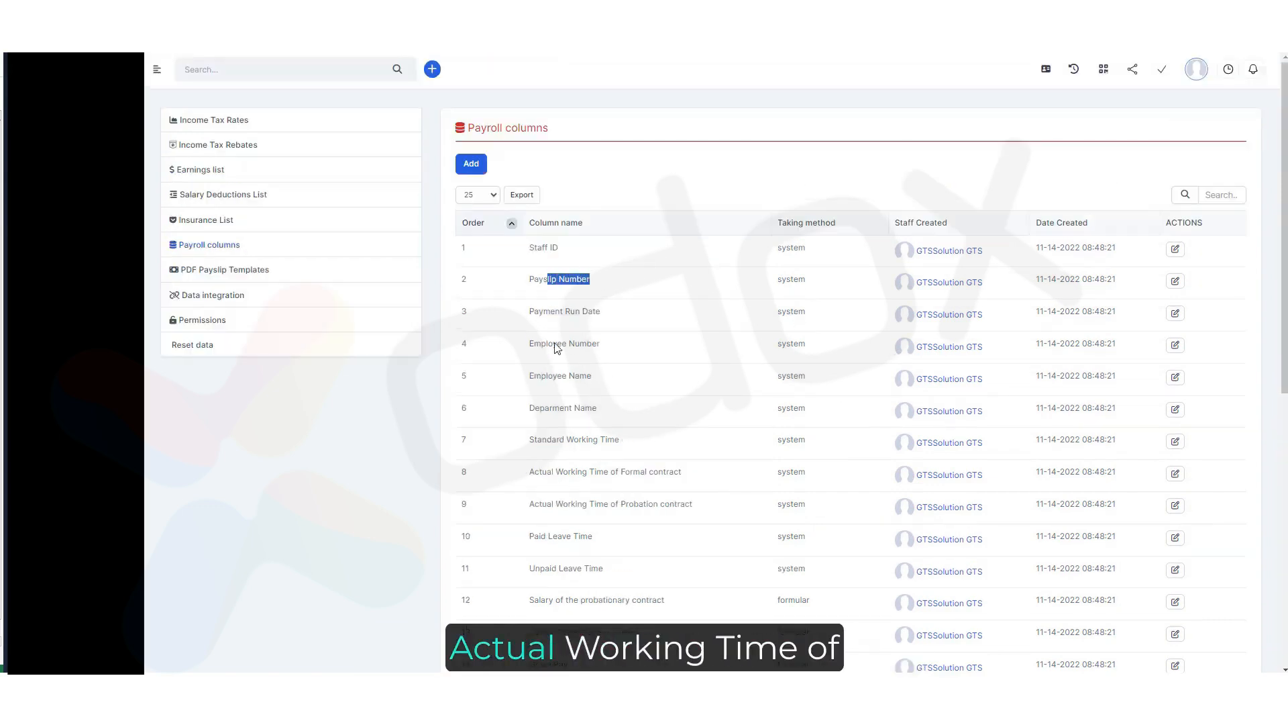
pyautogui.moveTo(549, 344); pyautogui.dragTo(618, 346)
pyautogui.moveTo(546, 375); pyautogui.dragTo(602, 380)
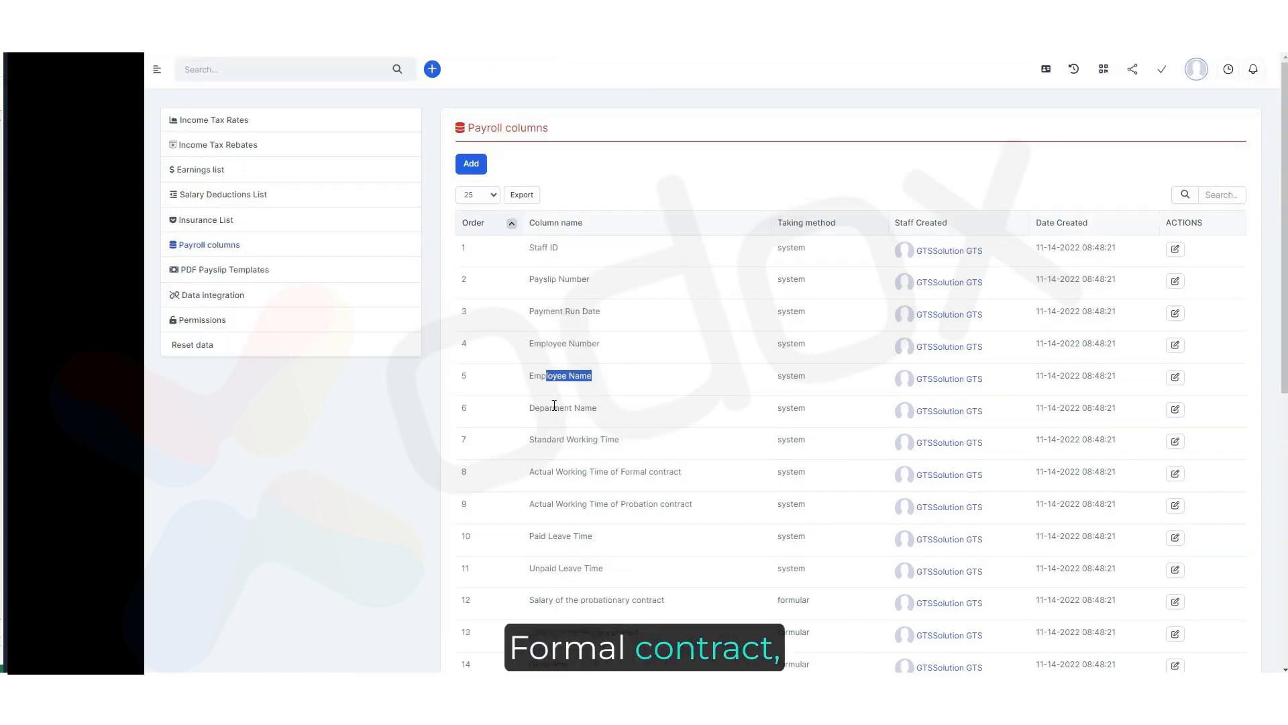
pyautogui.moveTo(543, 440); pyautogui.dragTo(621, 443)
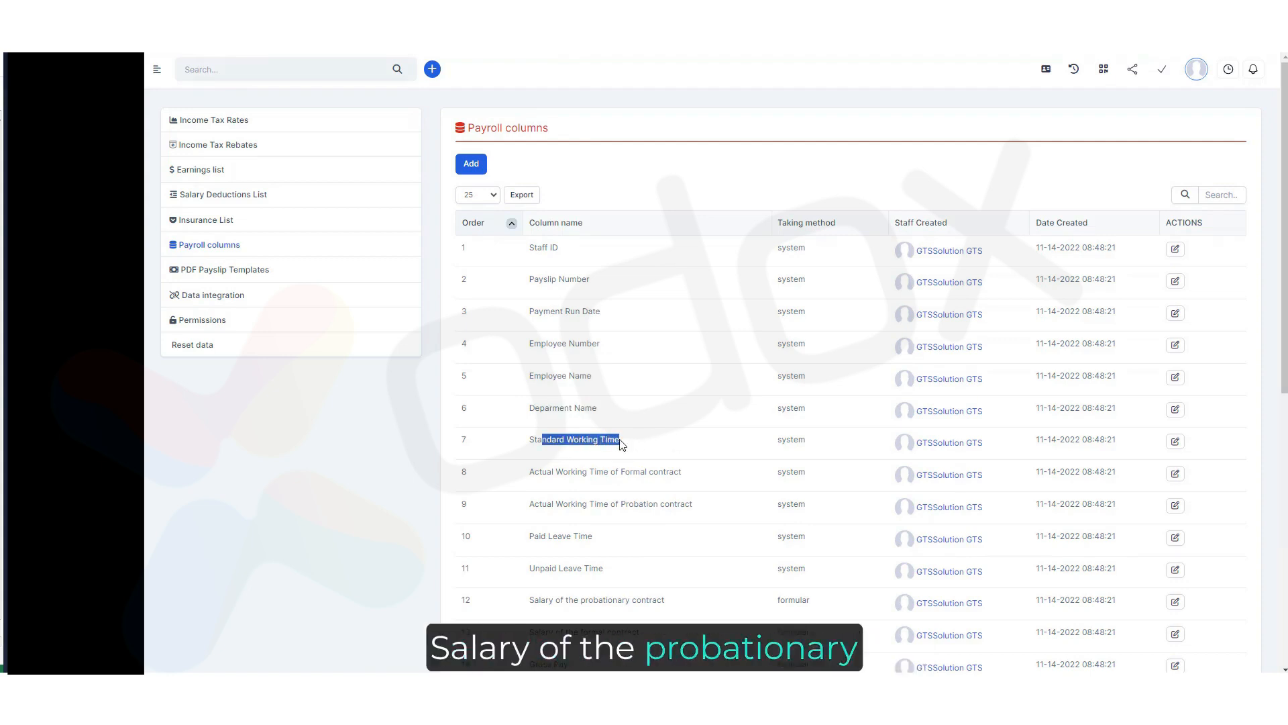
pyautogui.moveTo(587, 474); pyautogui.dragTo(684, 474)
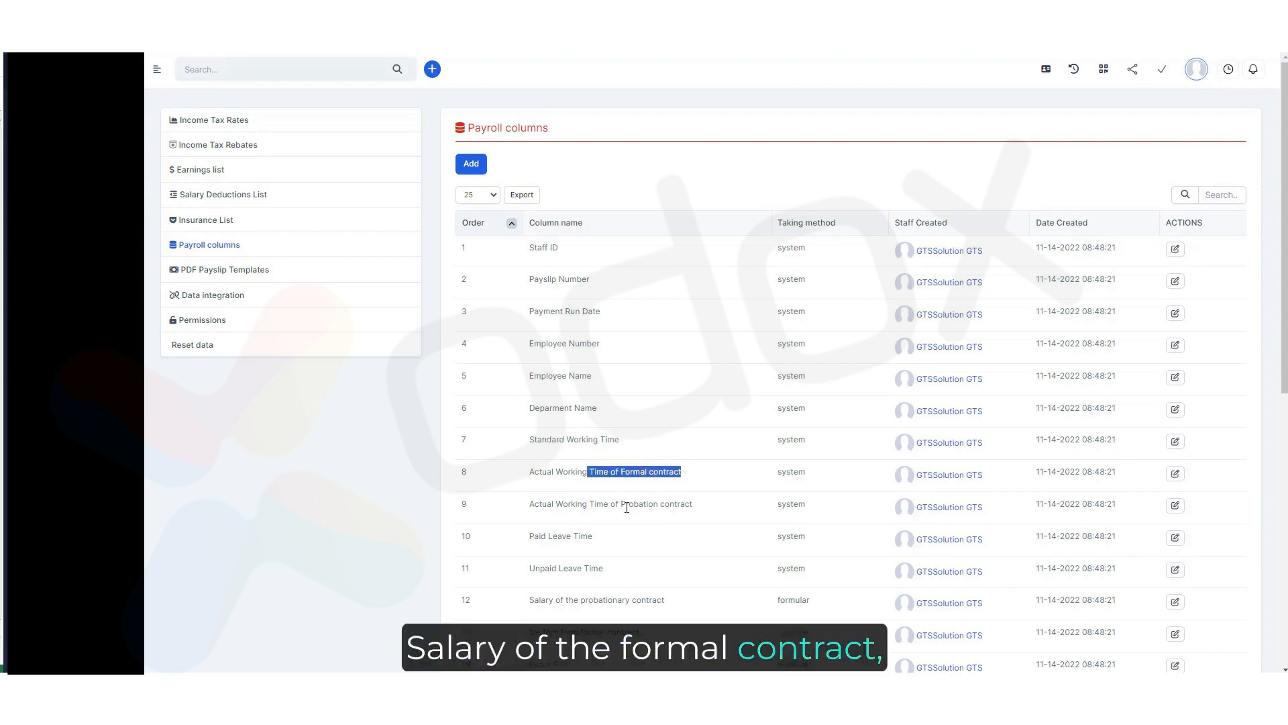
pyautogui.click(606, 504)
pyautogui.moveTo(606, 504); pyautogui.dragTo(706, 510)
pyautogui.moveTo(541, 537); pyautogui.dragTo(590, 559)
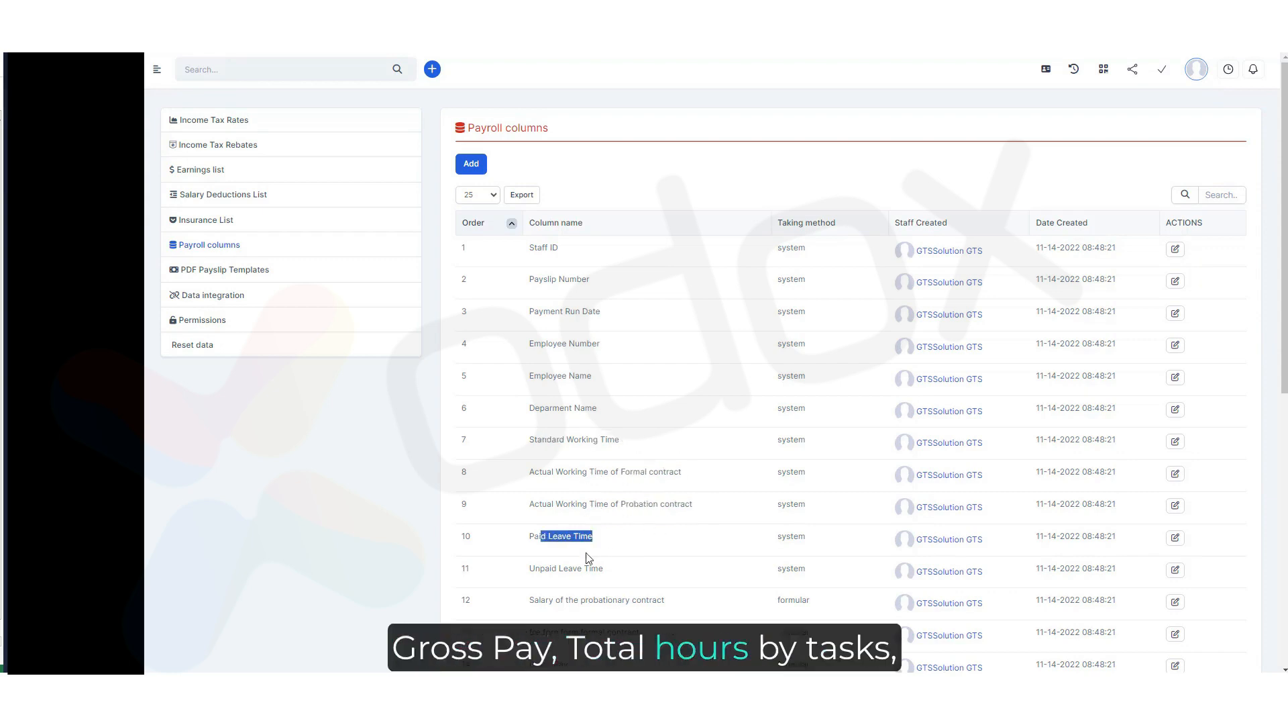
pyautogui.click(573, 569)
# Review the other existing payroll columns, including contract salaries, Gross Pay and Salary from tasks, and open the form for a new payroll column
pyautogui.scroll(-2, 695, 527)
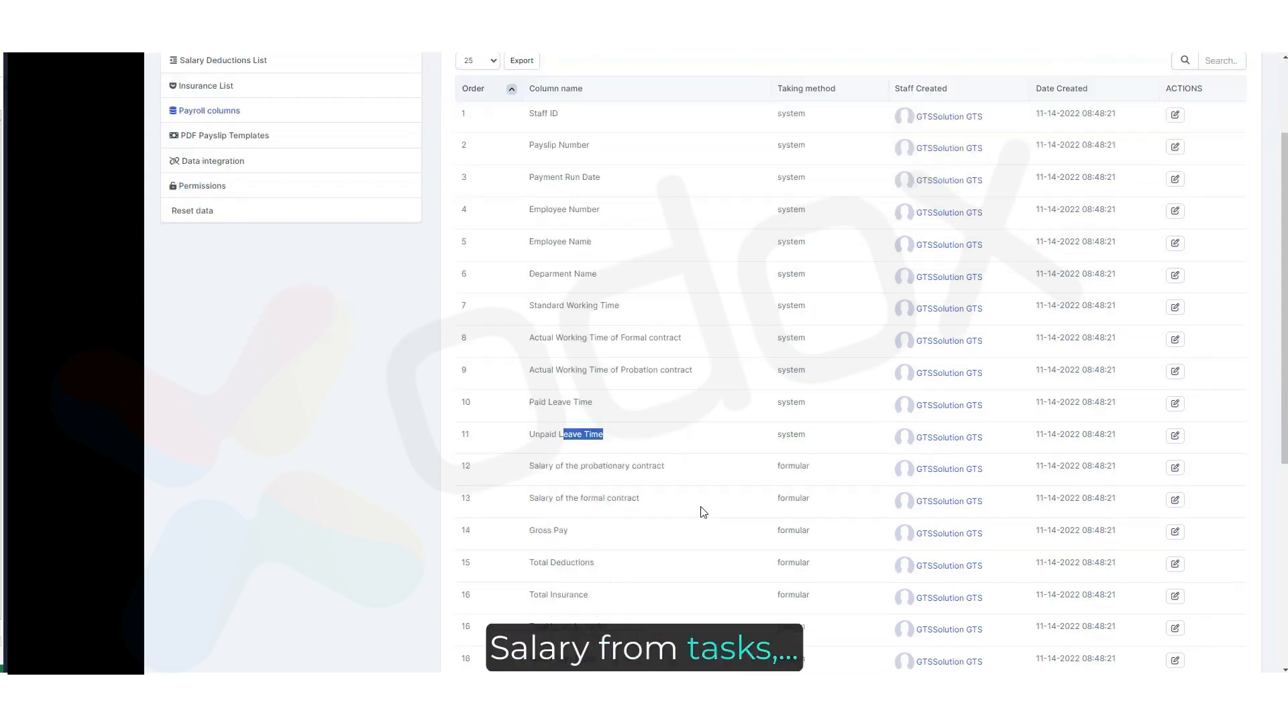
pyautogui.scroll(-2, 699, 512)
pyautogui.moveTo(612, 333); pyautogui.dragTo(661, 334)
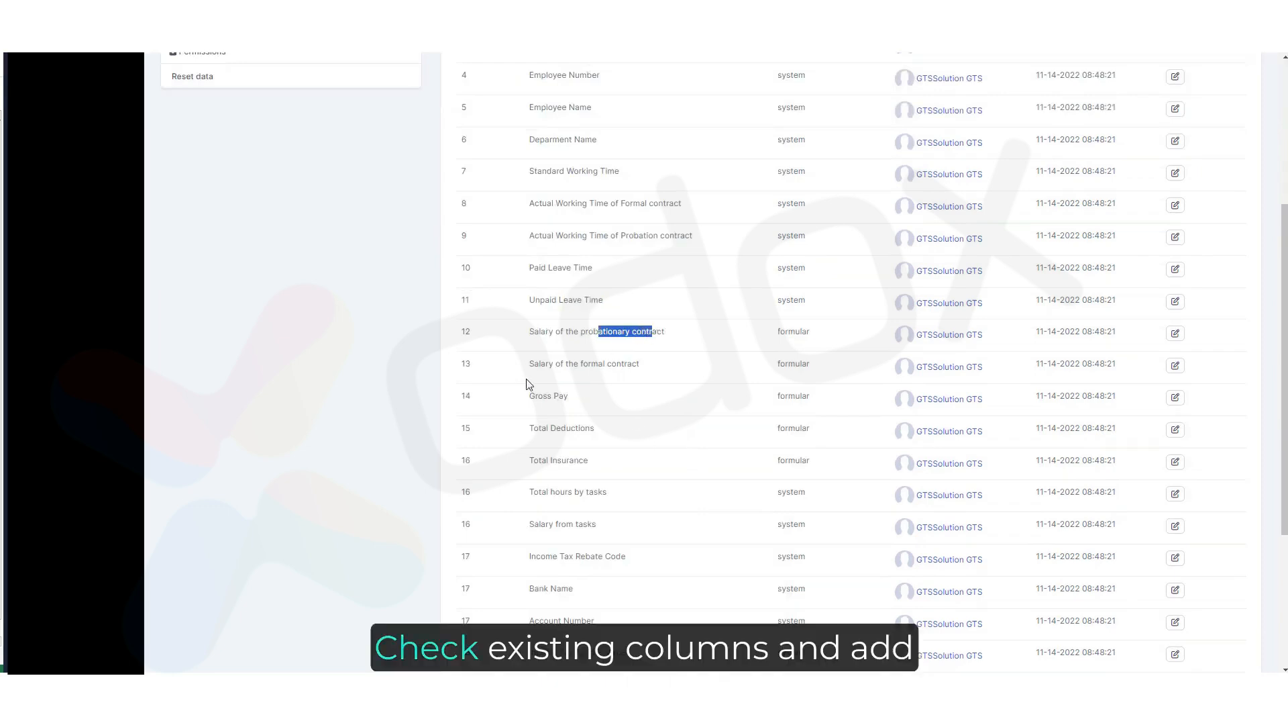
pyautogui.moveTo(531, 367); pyautogui.dragTo(667, 388)
pyautogui.moveTo(530, 397); pyautogui.dragTo(569, 398)
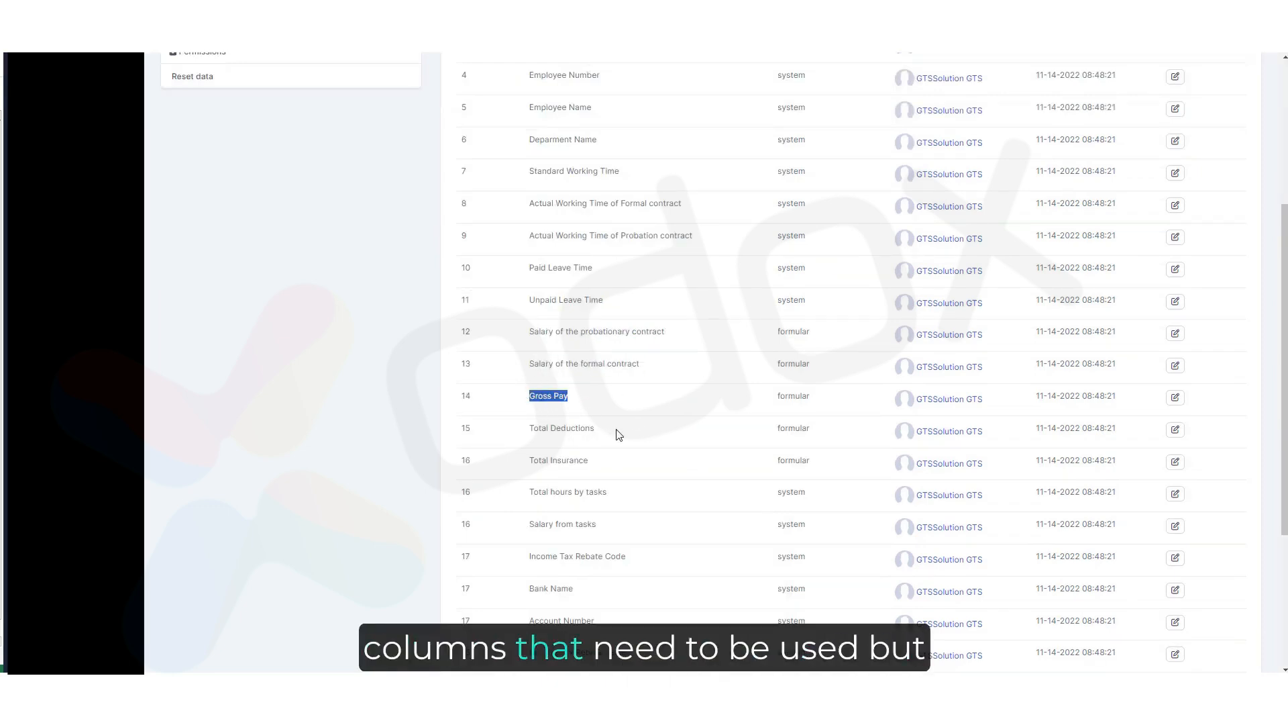
pyautogui.scroll(-3, 570, 416)
pyautogui.moveTo(532, 354); pyautogui.dragTo(631, 366)
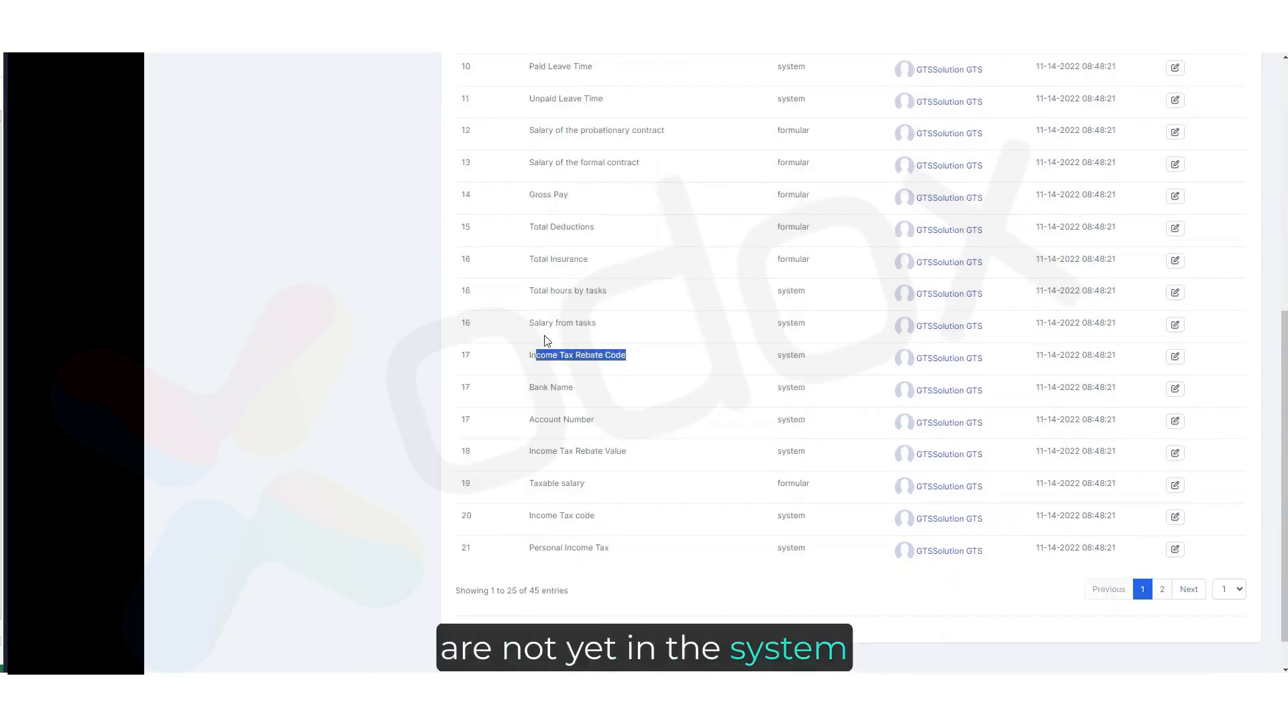
pyautogui.moveTo(539, 323); pyautogui.dragTo(597, 323)
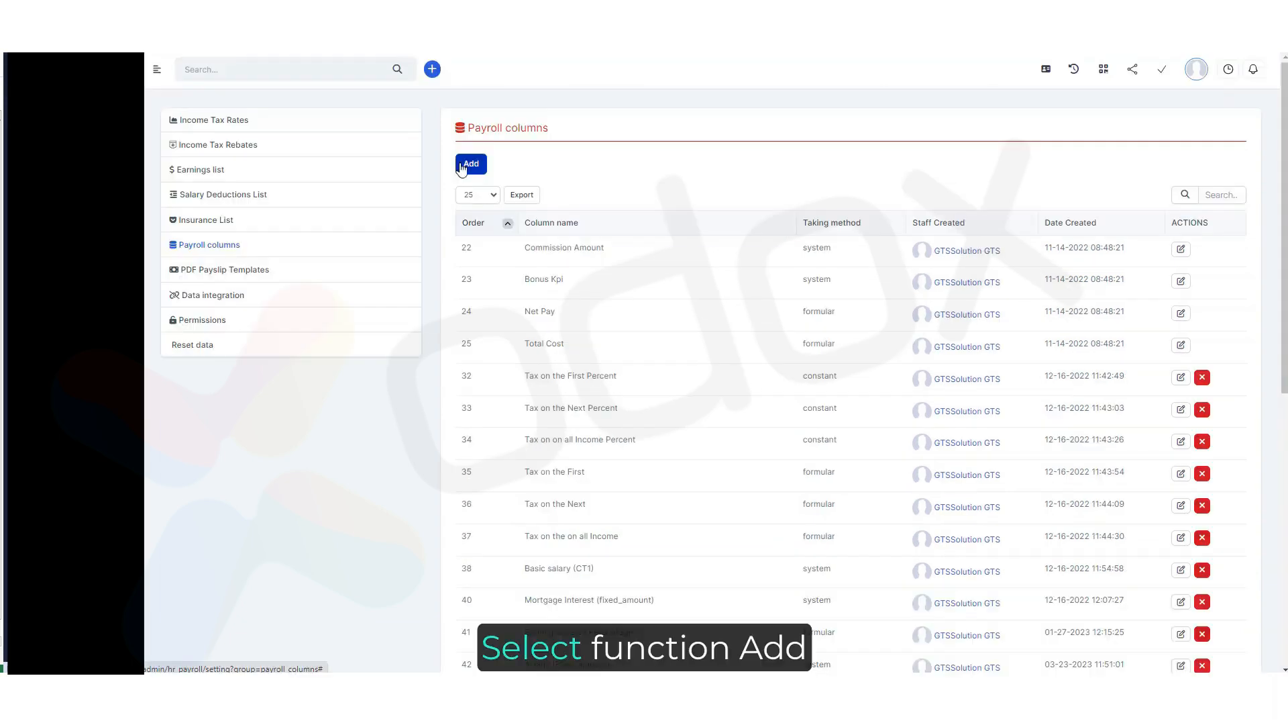
pyautogui.click(470, 164)
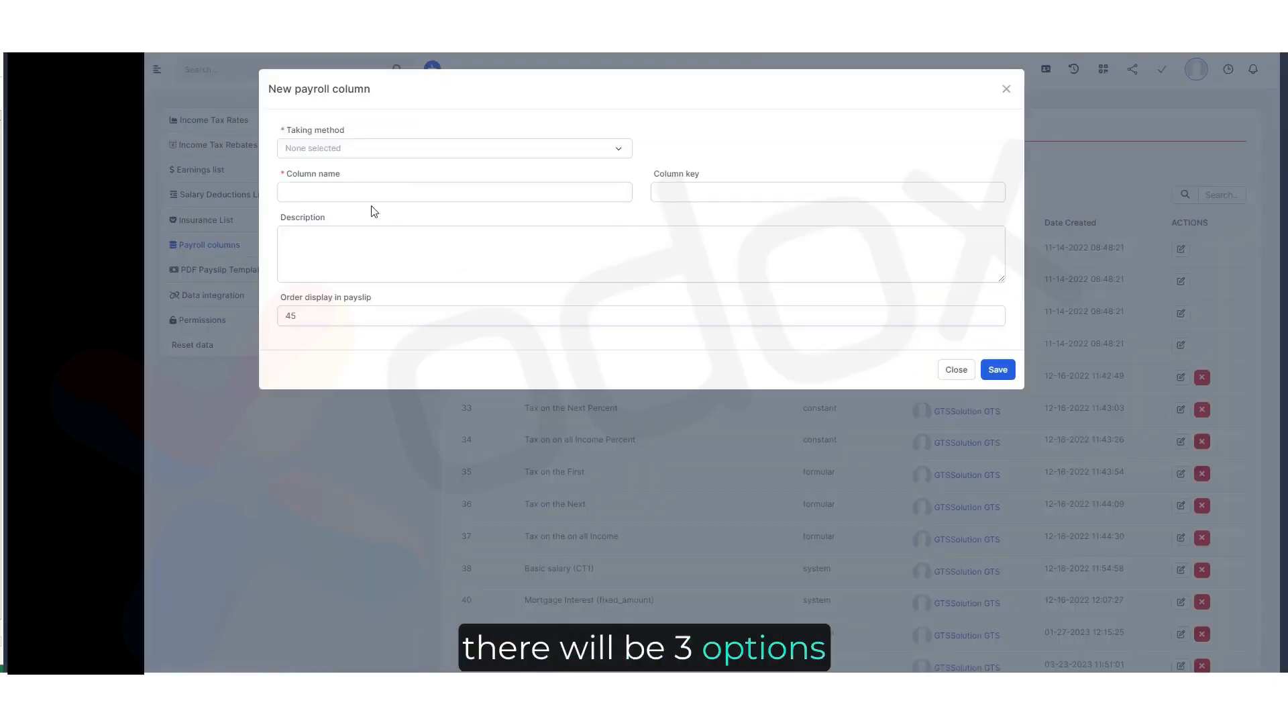
# Create and save a payroll column named "Working salary" whose value is taken from the formula
pyautogui.click(374, 152)
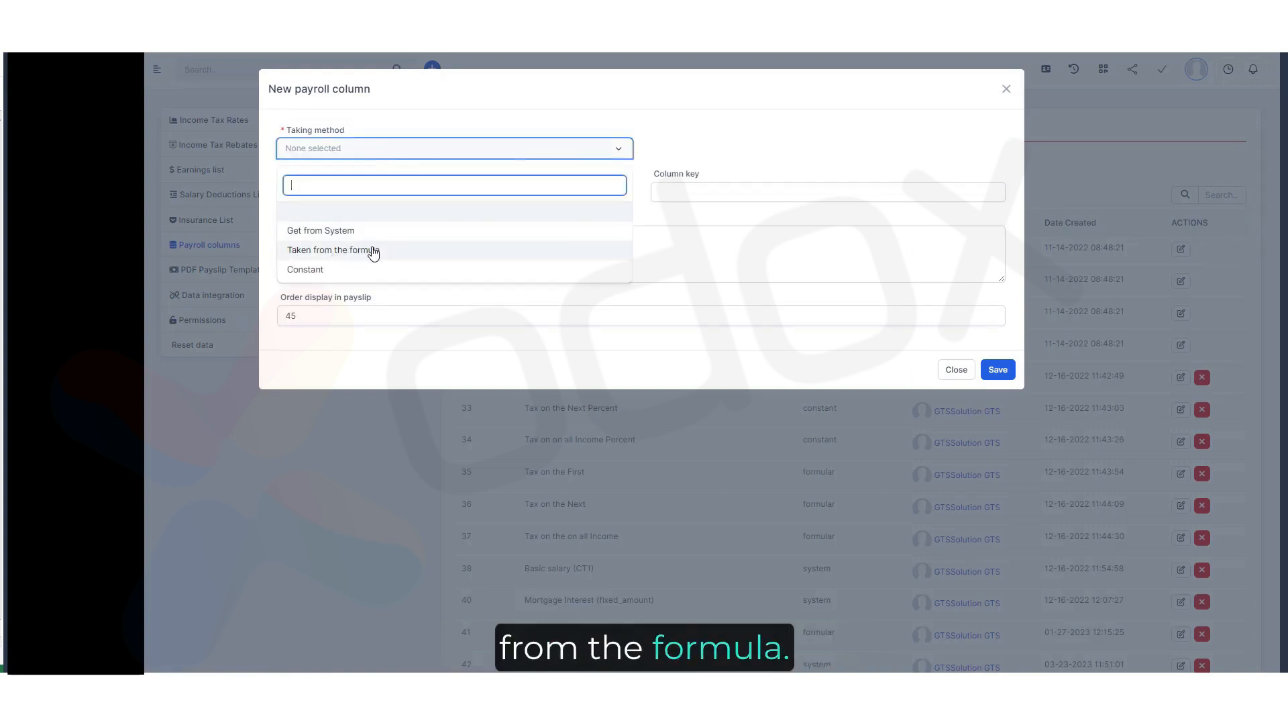
pyautogui.click(374, 249)
pyautogui.click(391, 193)
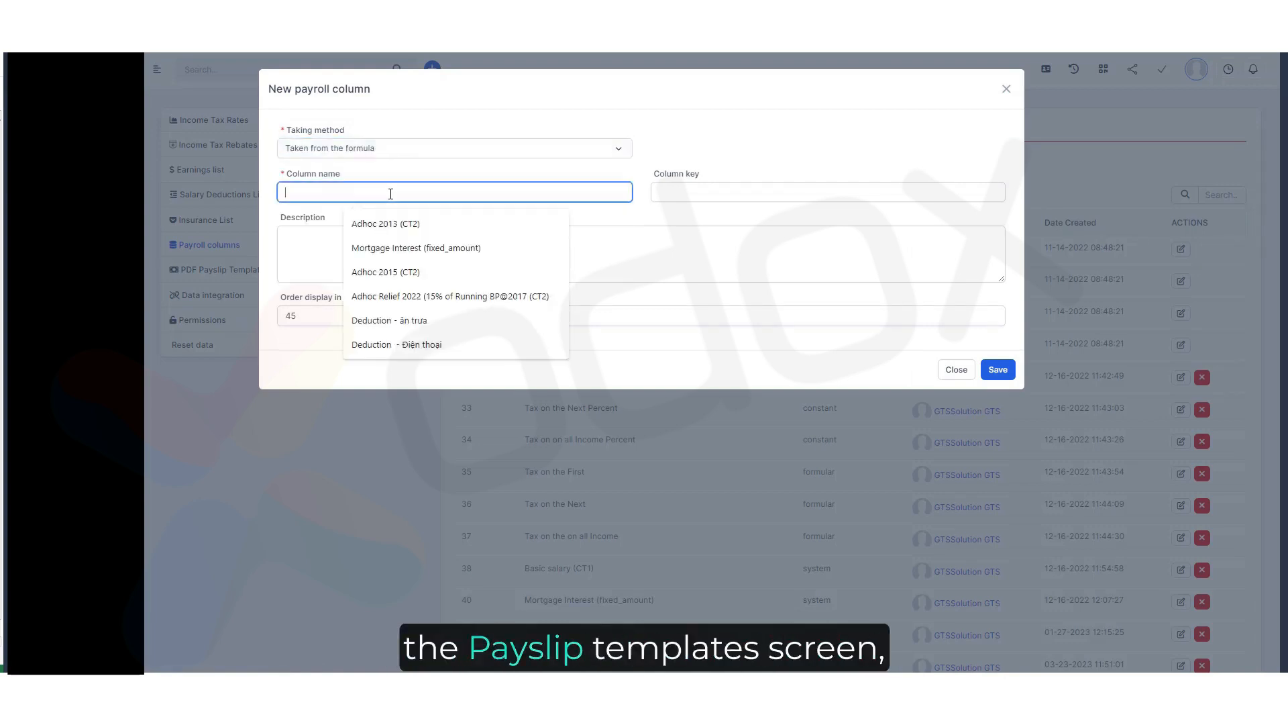
pyautogui.write('Working salary')
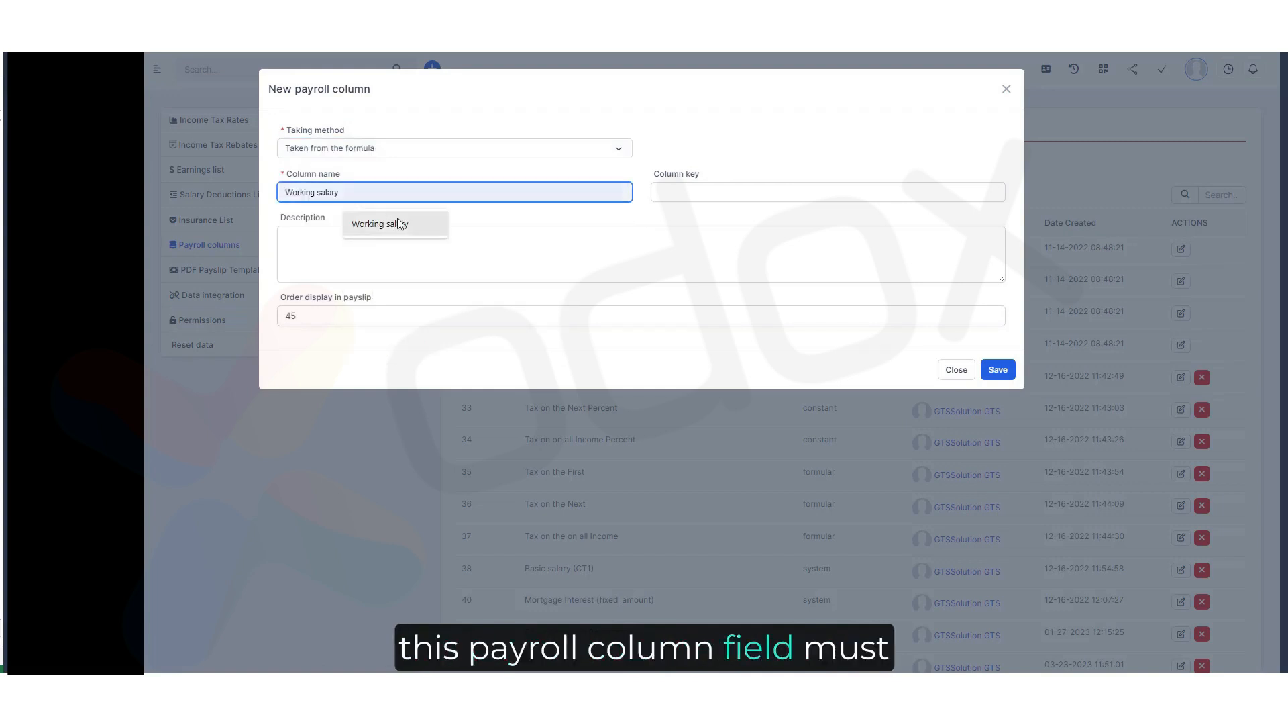
pyautogui.click(398, 221)
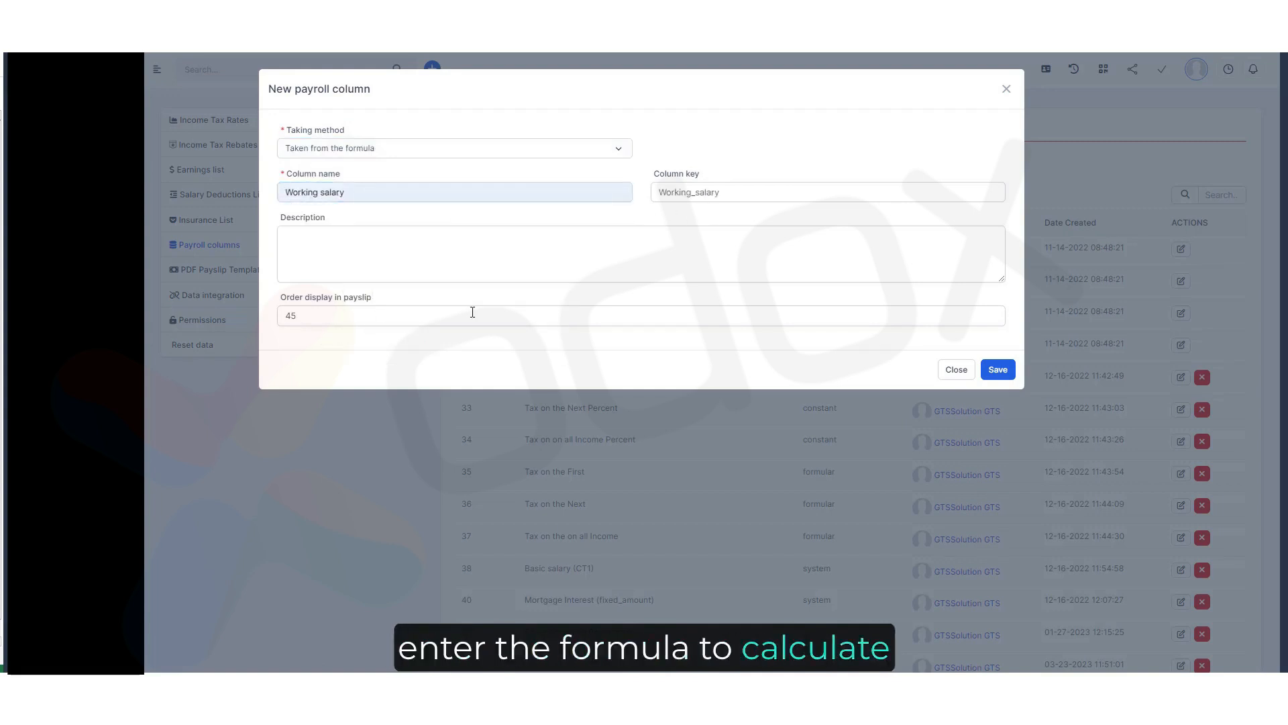
pyautogui.click(997, 369)
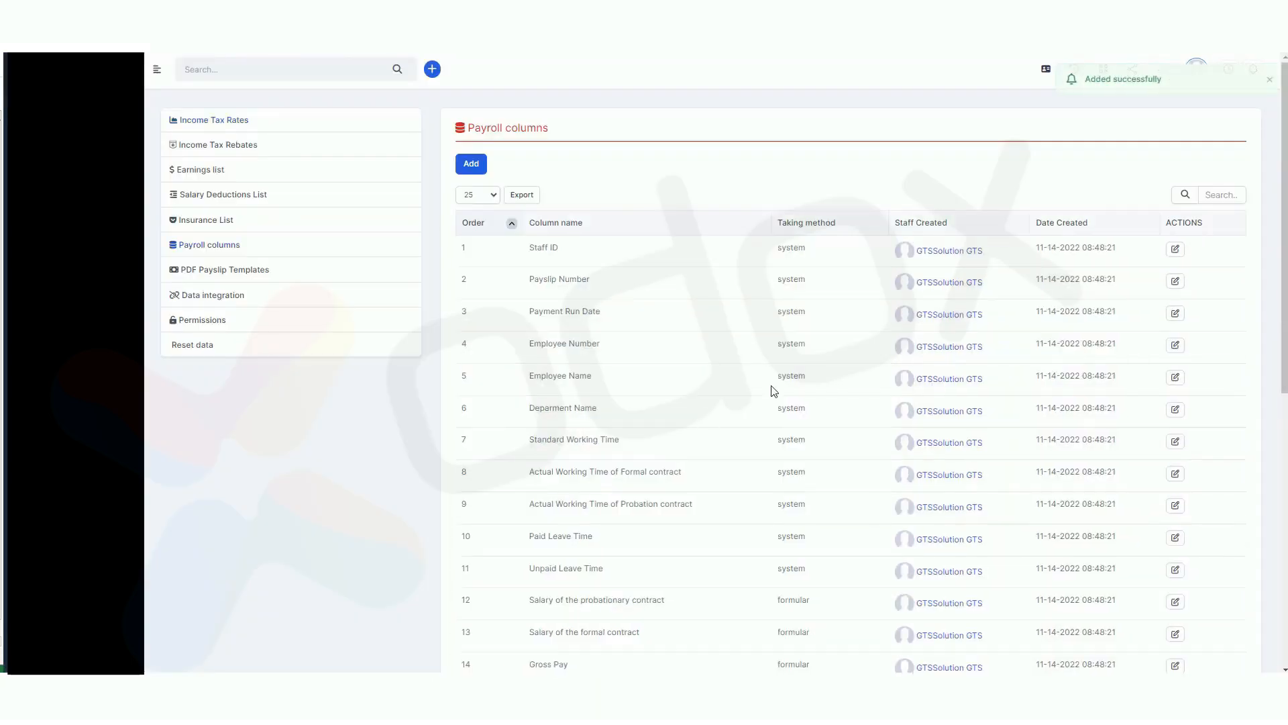
# Add a payroll column named "Parking allowance" with Constant as its taking method, and save it
pyautogui.click(471, 164)
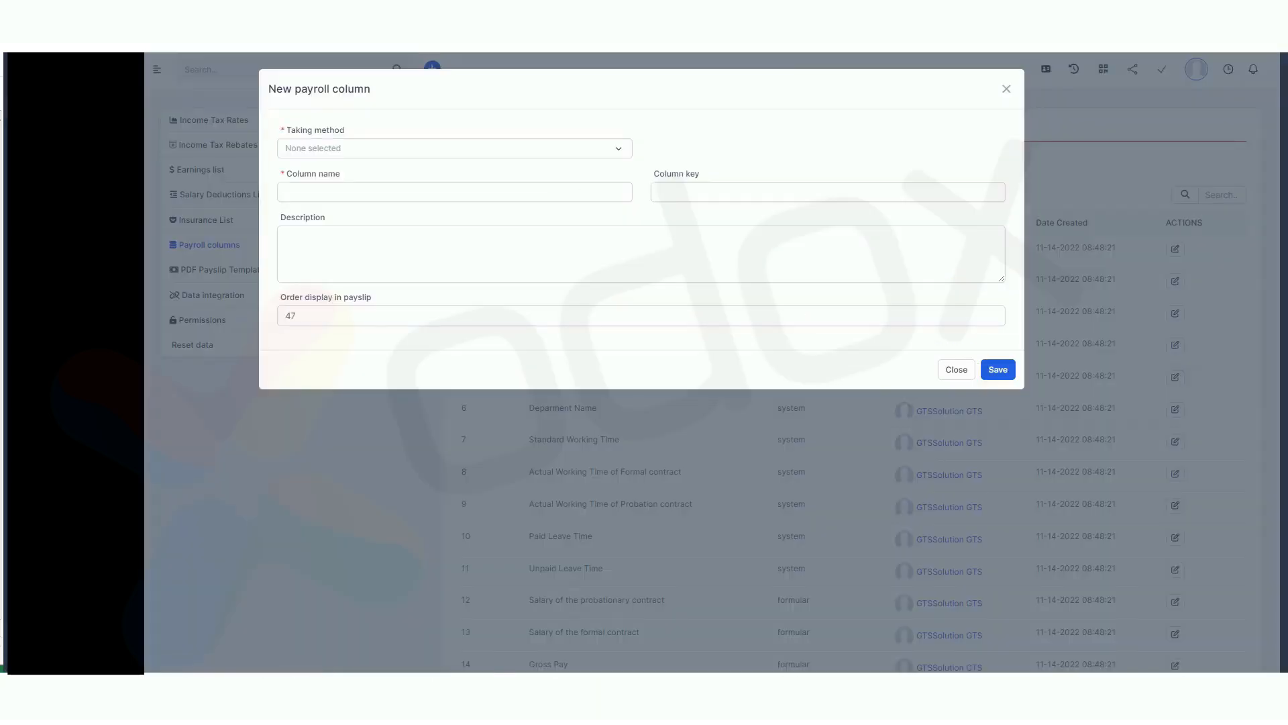
pyautogui.click(429, 155)
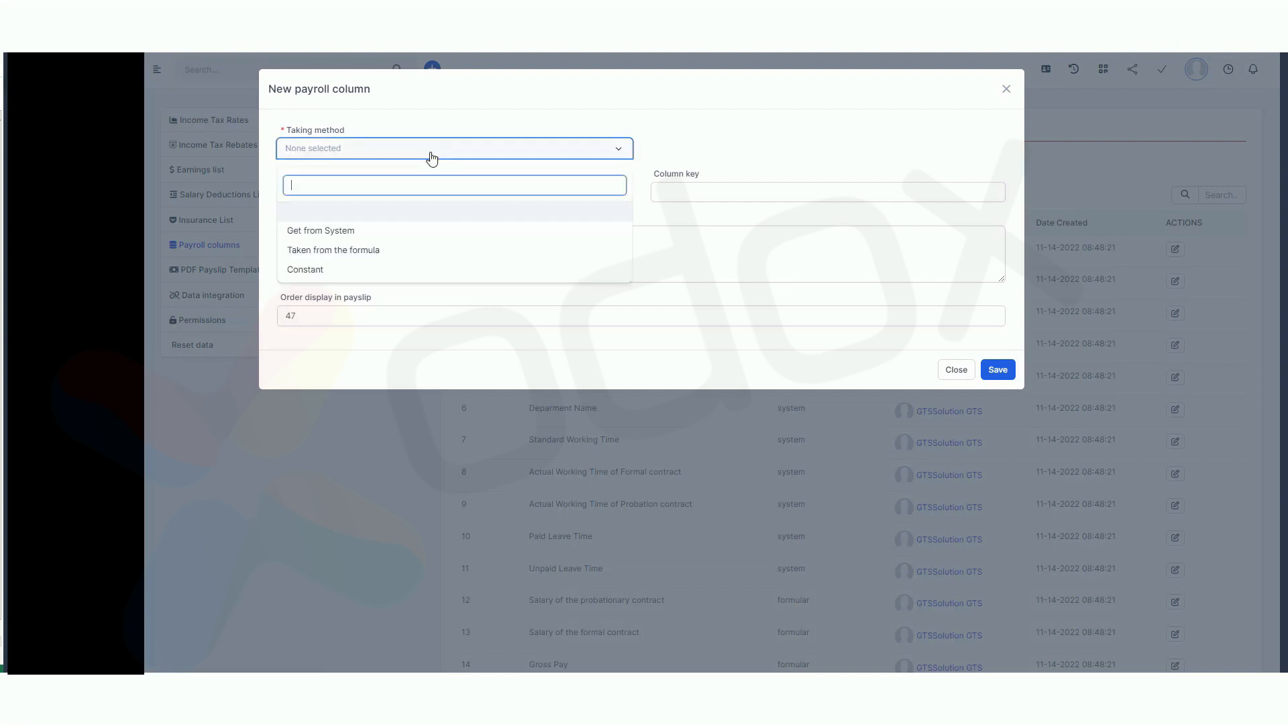
pyautogui.click(325, 270)
pyautogui.click(397, 188)
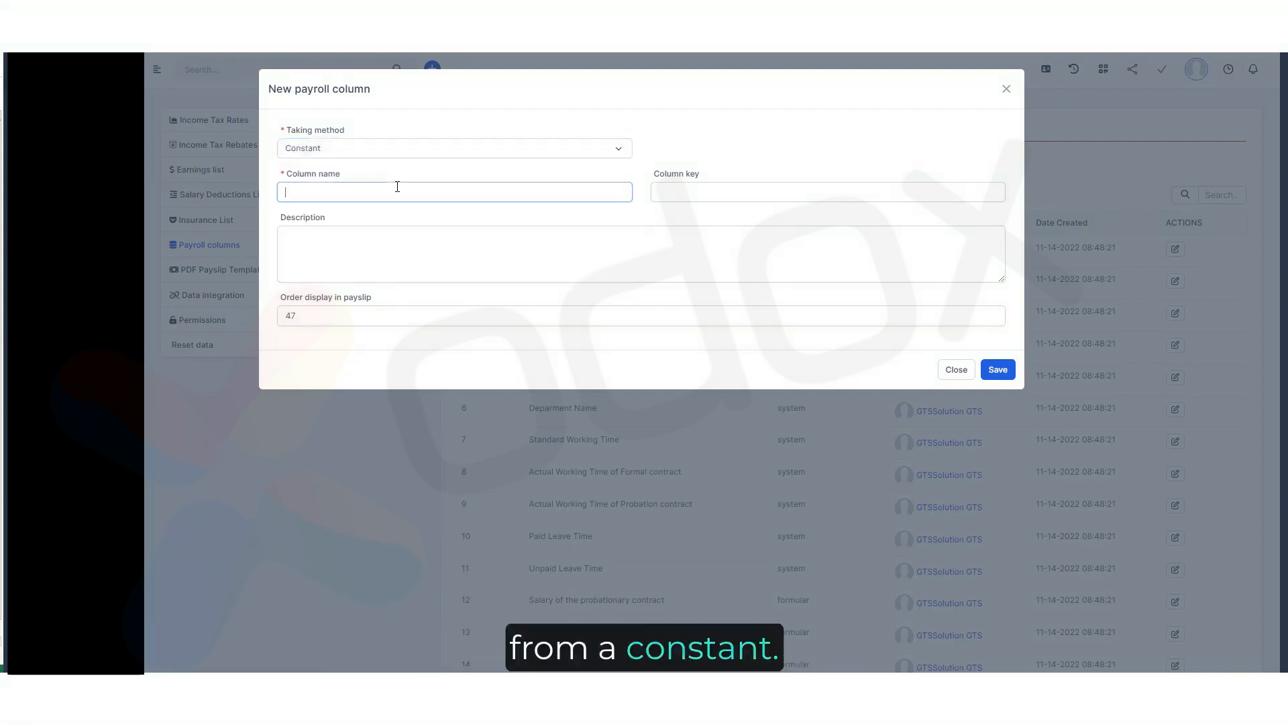
pyautogui.write('Parking allowance')
pyautogui.click(708, 199)
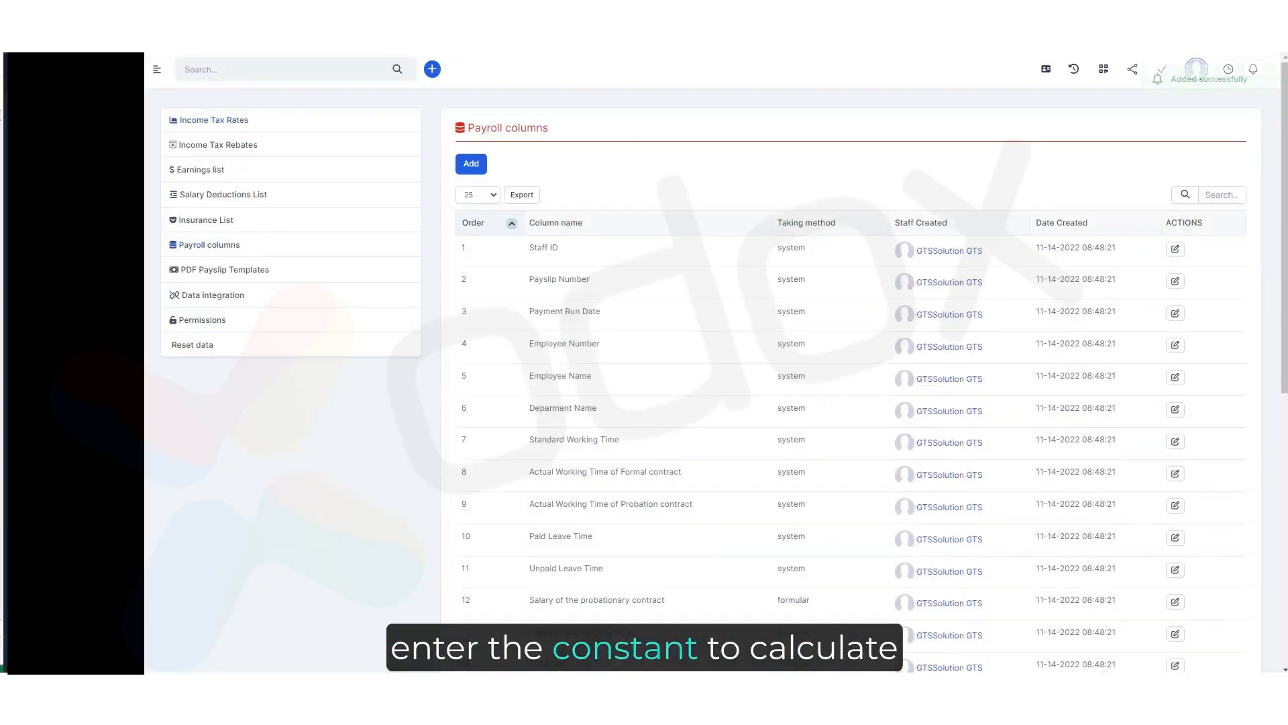
# Add a payroll column named "Computer depreciation allowance" with Constant as its taking method, and save it
pyautogui.click(473, 166)
pyautogui.click(504, 153)
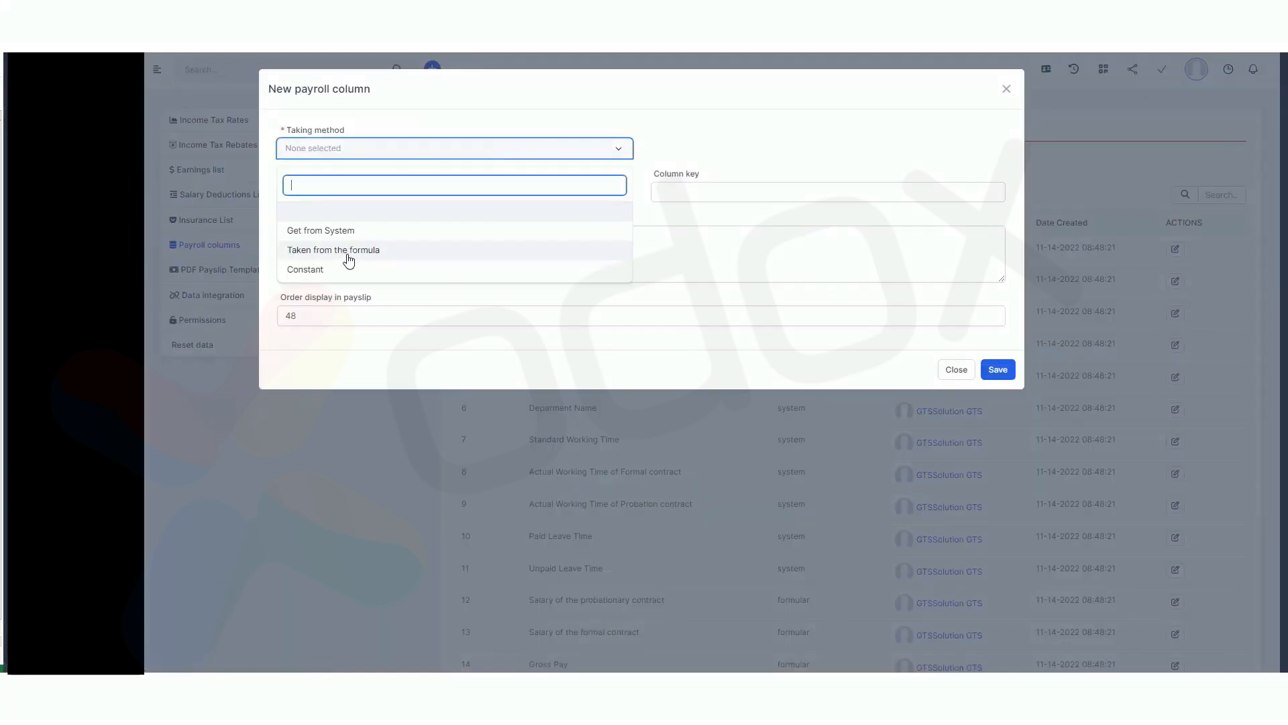
pyautogui.click(336, 268)
pyautogui.click(388, 190)
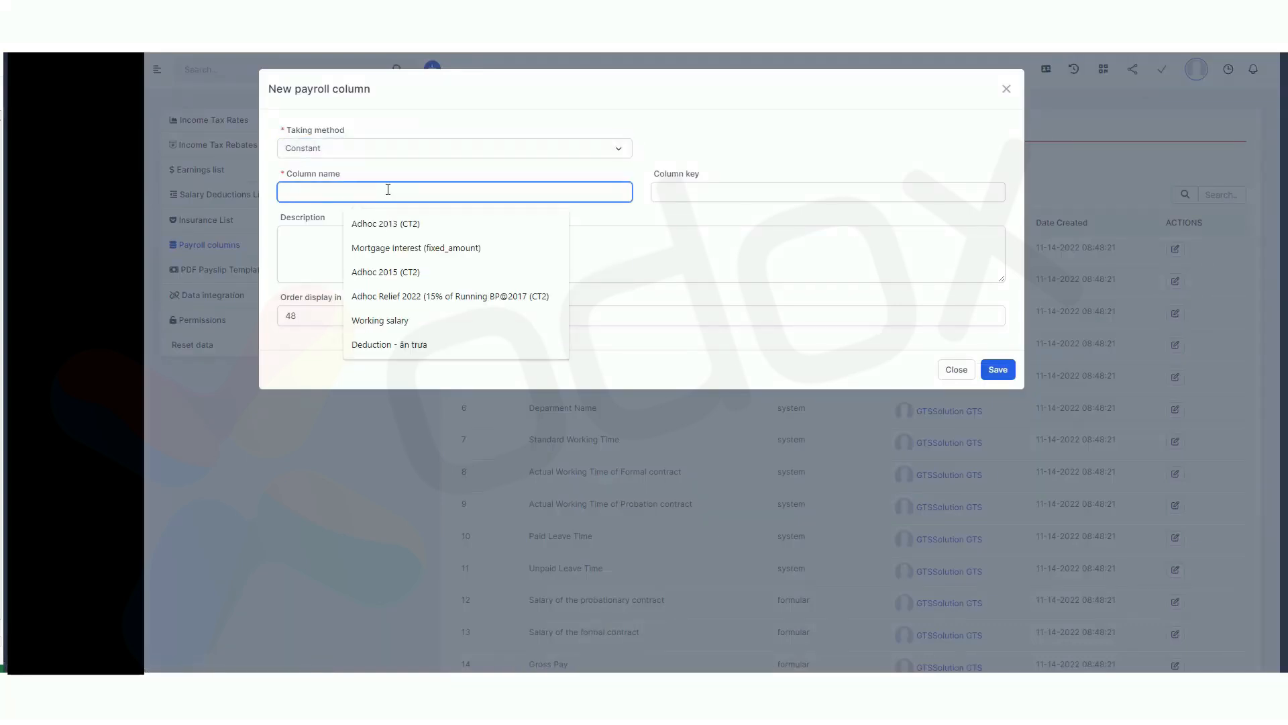
pyautogui.write('Computer depreciation allowance')
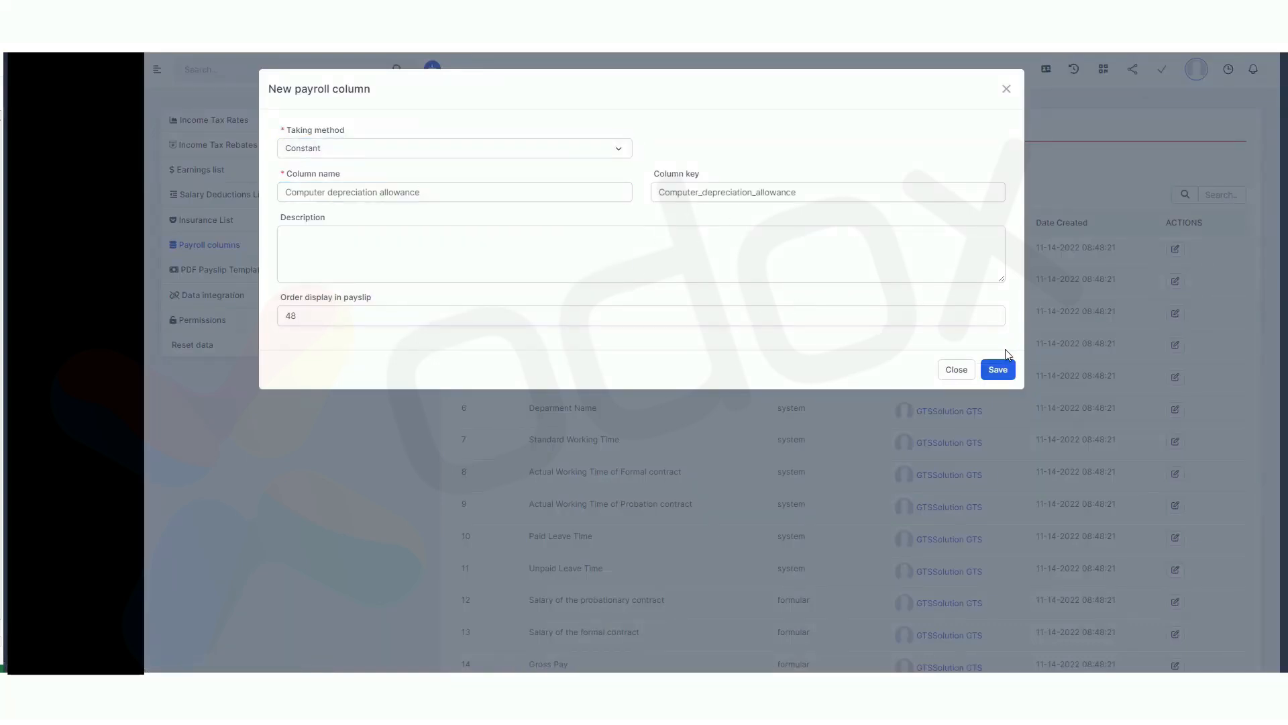
pyautogui.click(1002, 369)
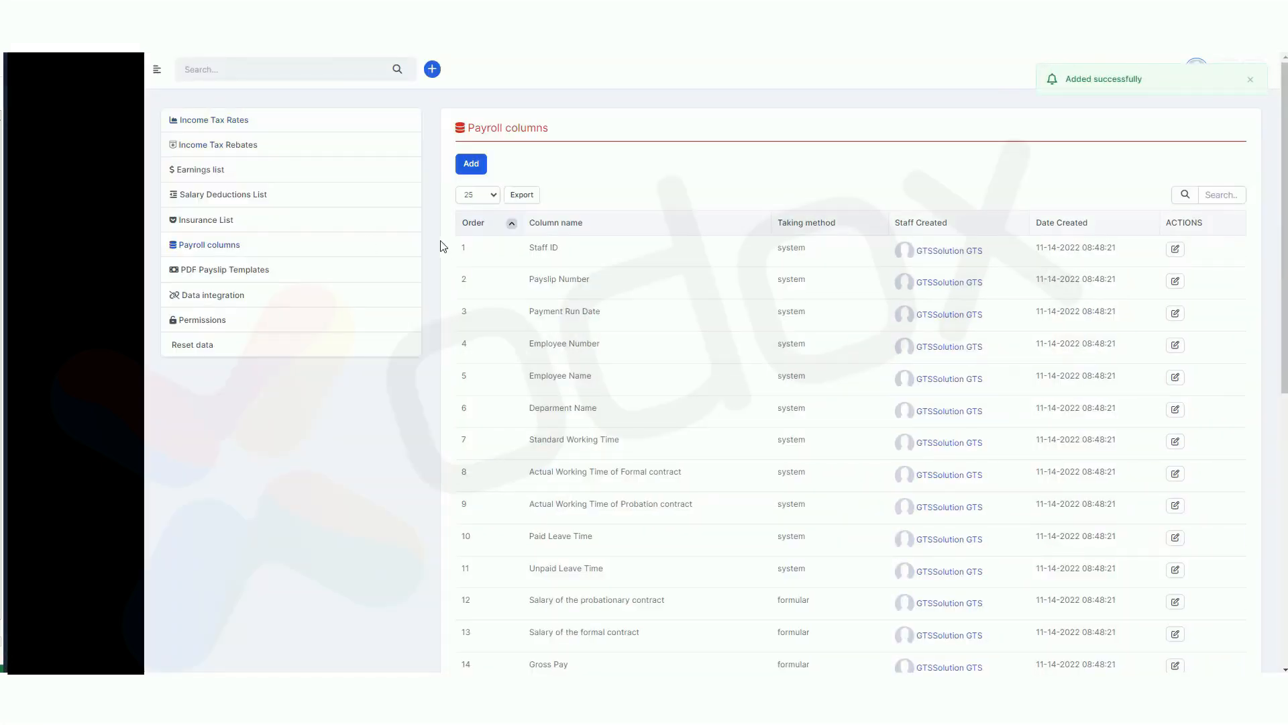
# Add a payroll column named "Motorcycle depreciation allowance" with Constant as its taking method, and save it
pyautogui.click(471, 164)
pyautogui.click(450, 159)
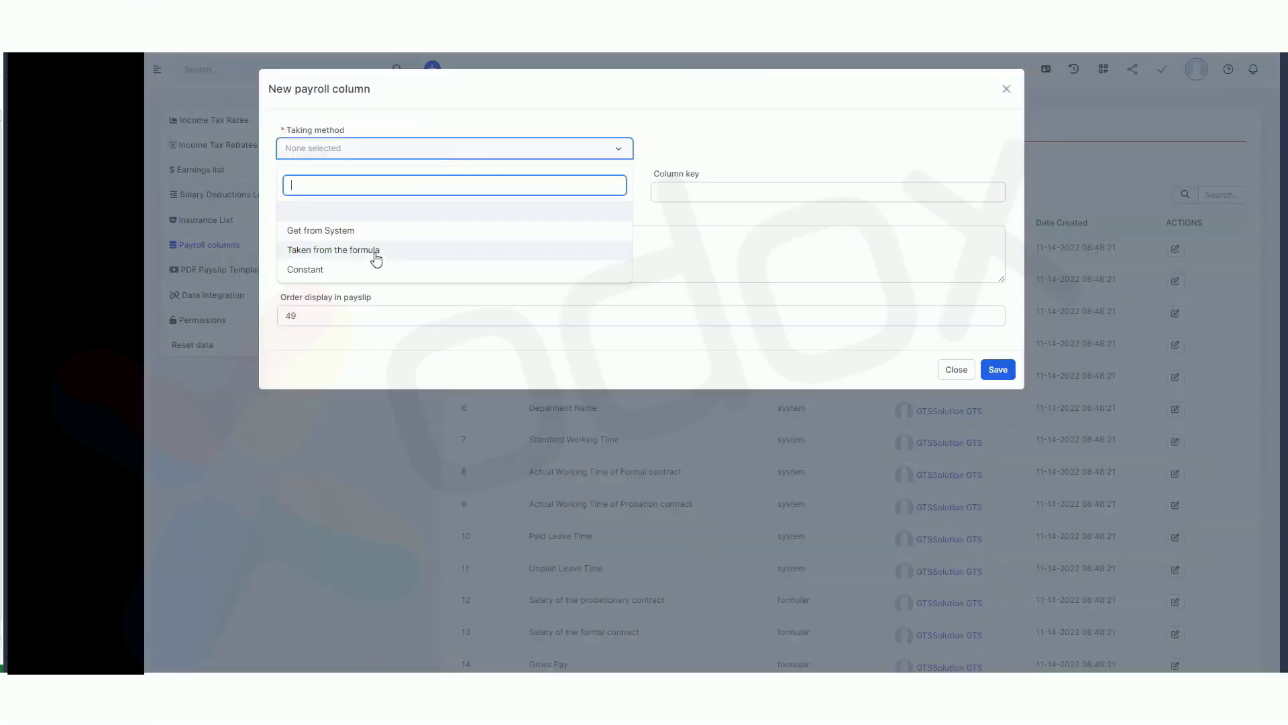
pyautogui.click(373, 263)
pyautogui.click(376, 192)
pyautogui.write('Motorcycle depreciation allowance')
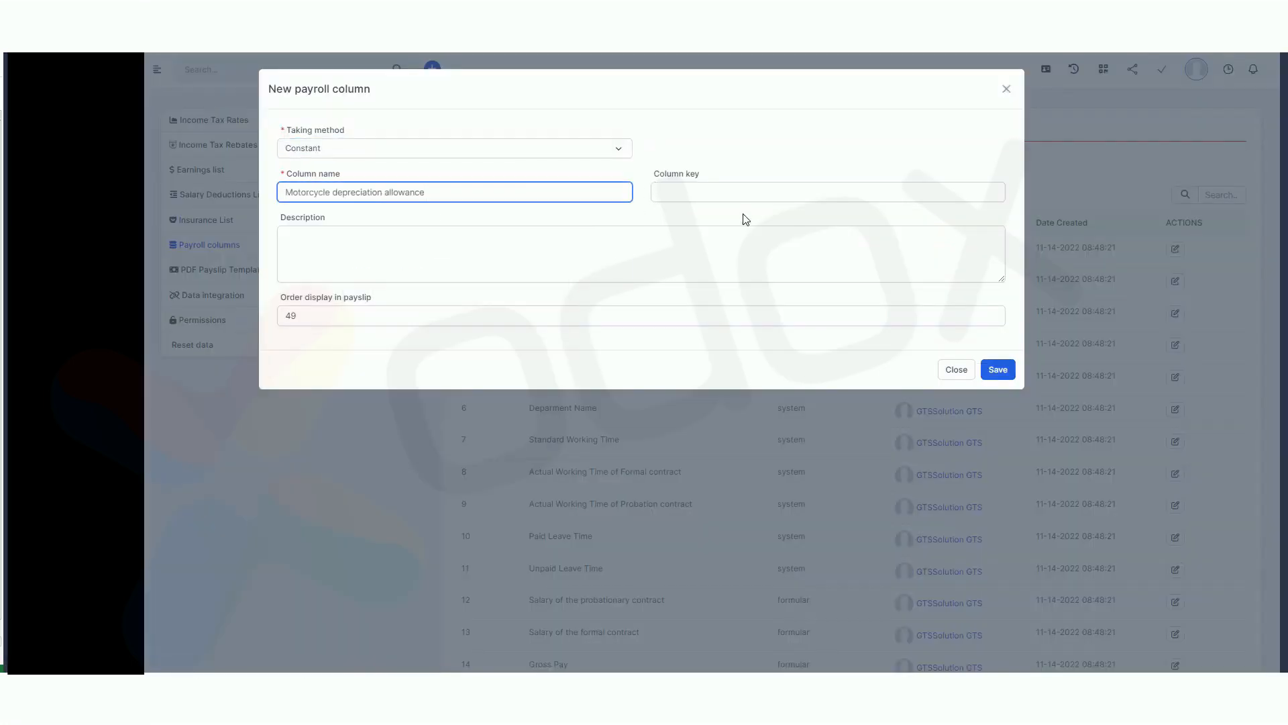
pyautogui.click(747, 193)
pyautogui.click(991, 375)
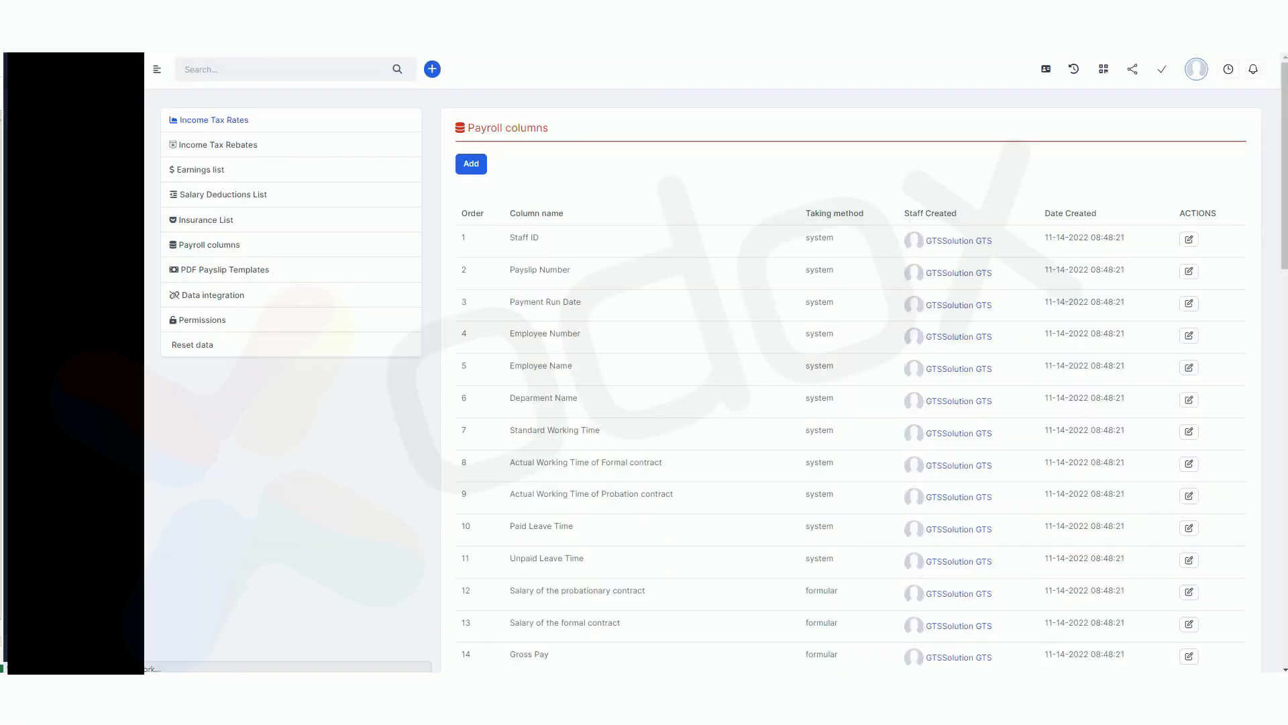
# Add a payroll column named "Food allowance" with Constant as its taking method, and save it
pyautogui.click(471, 163)
pyautogui.click(464, 153)
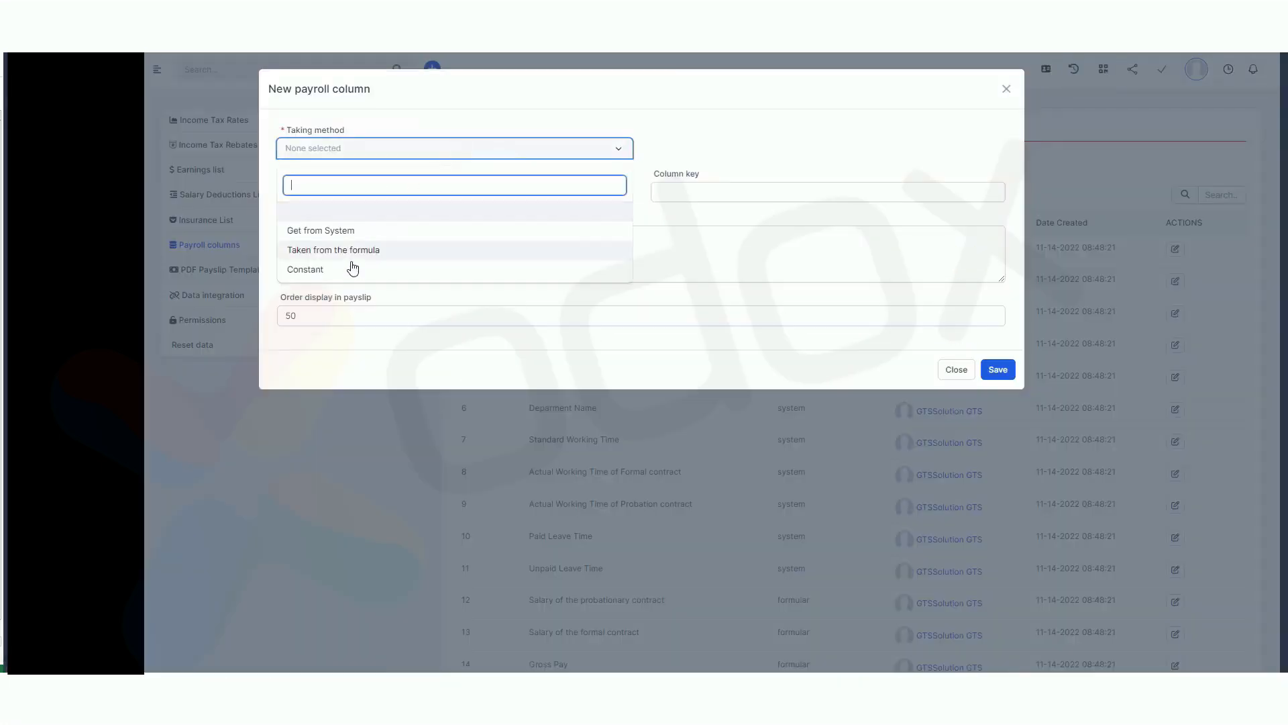
pyautogui.click(351, 268)
pyautogui.click(357, 191)
pyautogui.write('Food allowance')
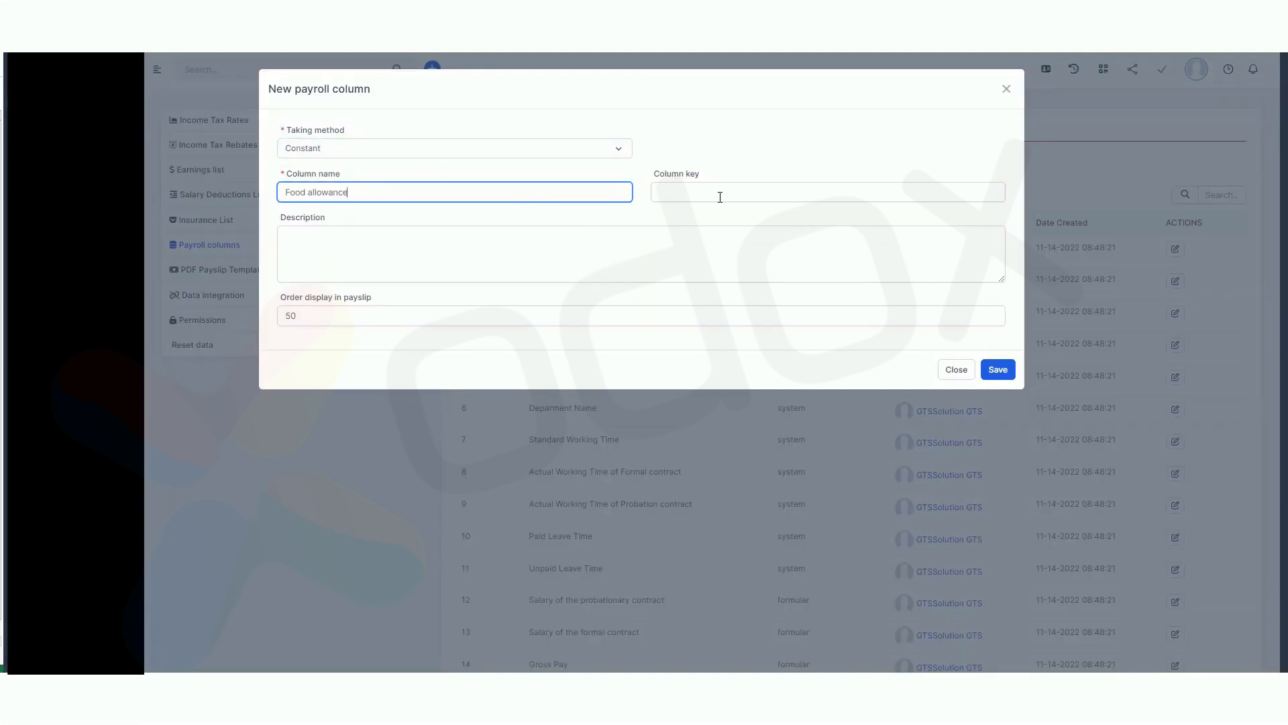
pyautogui.click(720, 197)
pyautogui.click(934, 316)
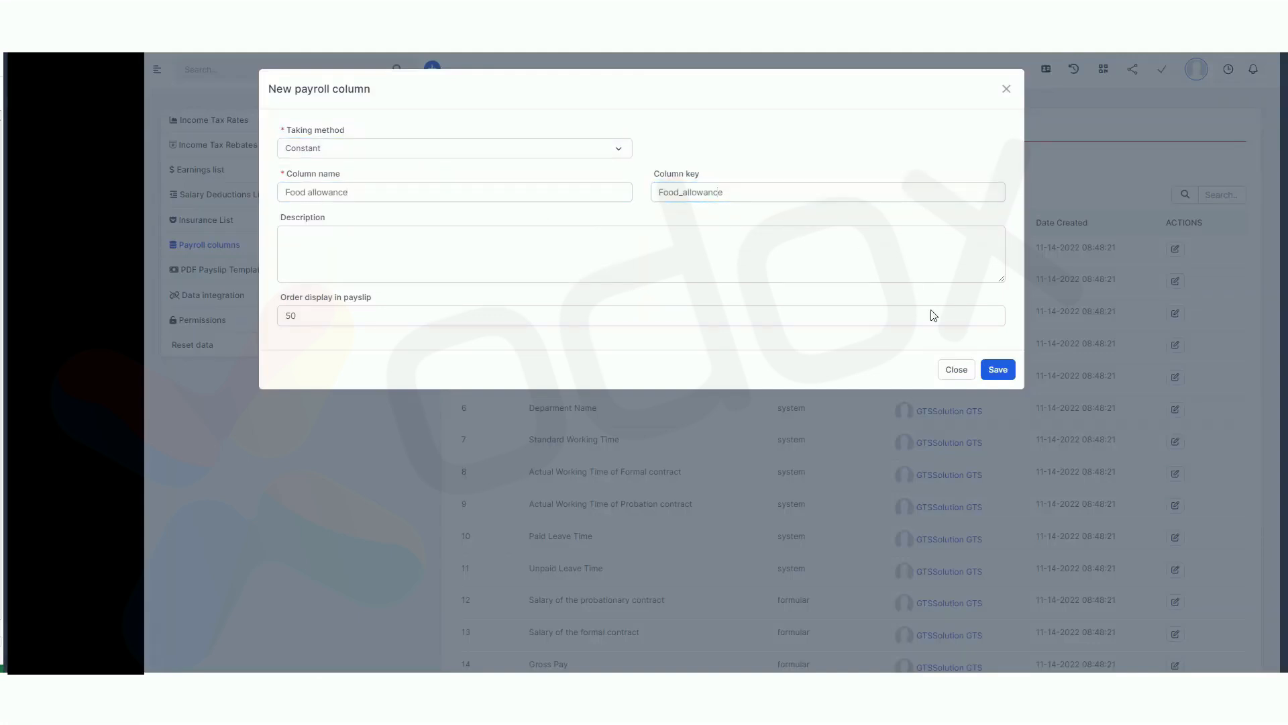
pyautogui.click(998, 370)
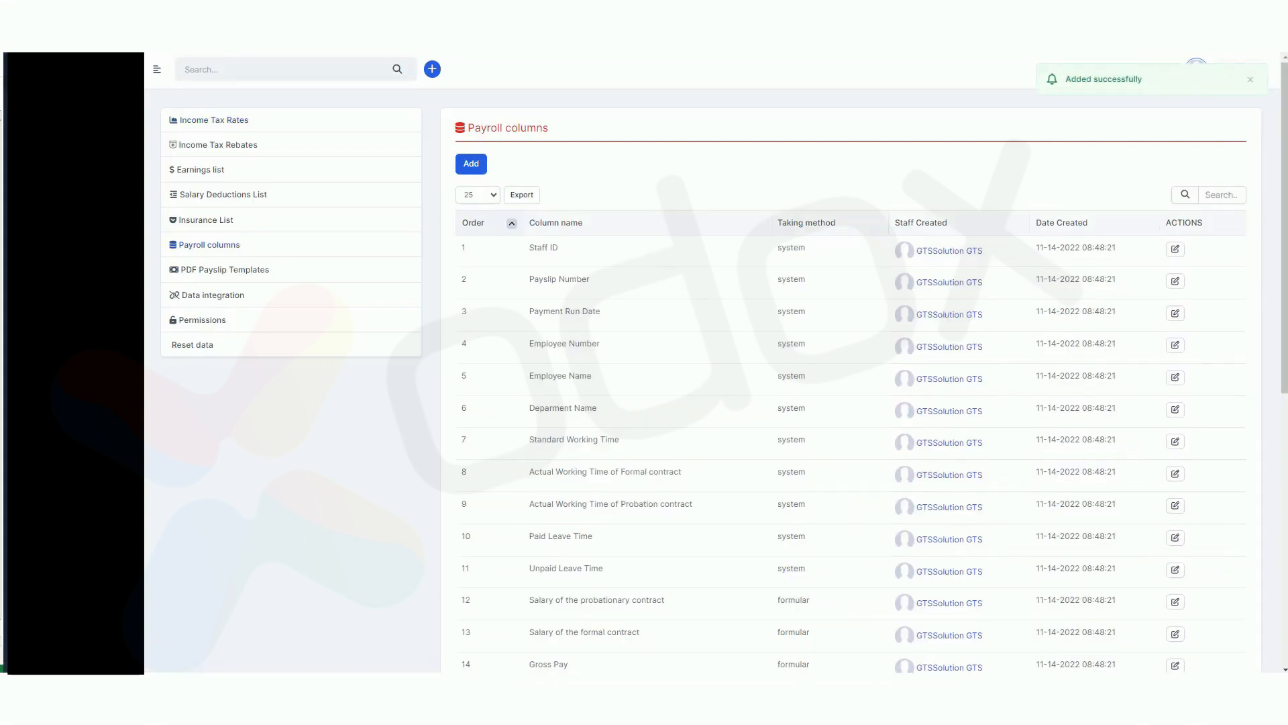
# Add and save another named payroll column with Constant as its taking method, displayed at order 51 in the payslip
pyautogui.click(471, 165)
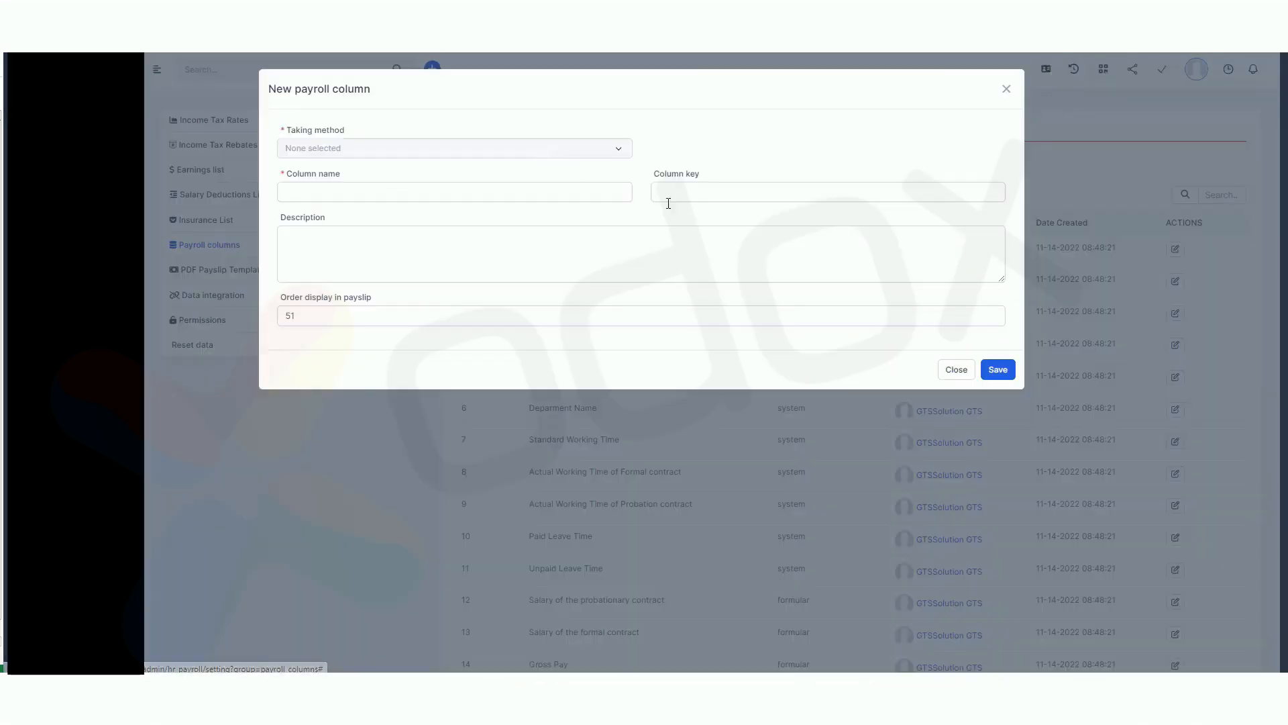
pyautogui.click(479, 153)
pyautogui.click(343, 269)
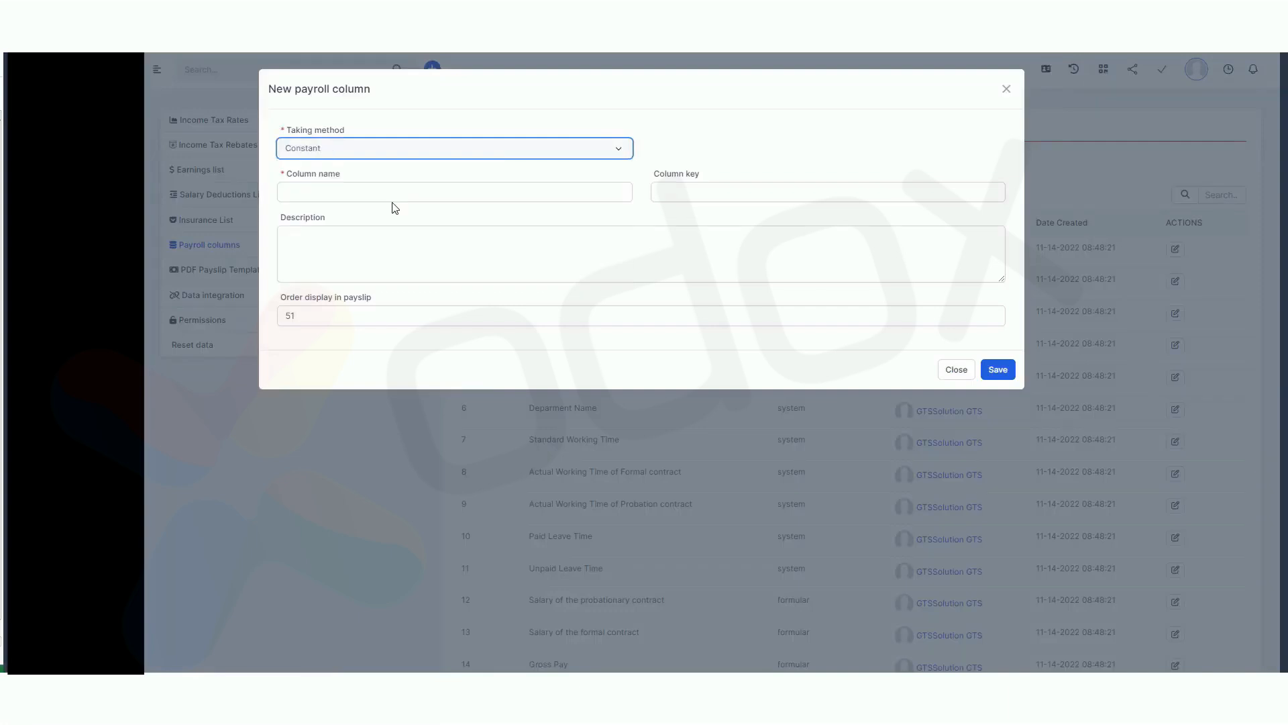
pyautogui.click(402, 194)
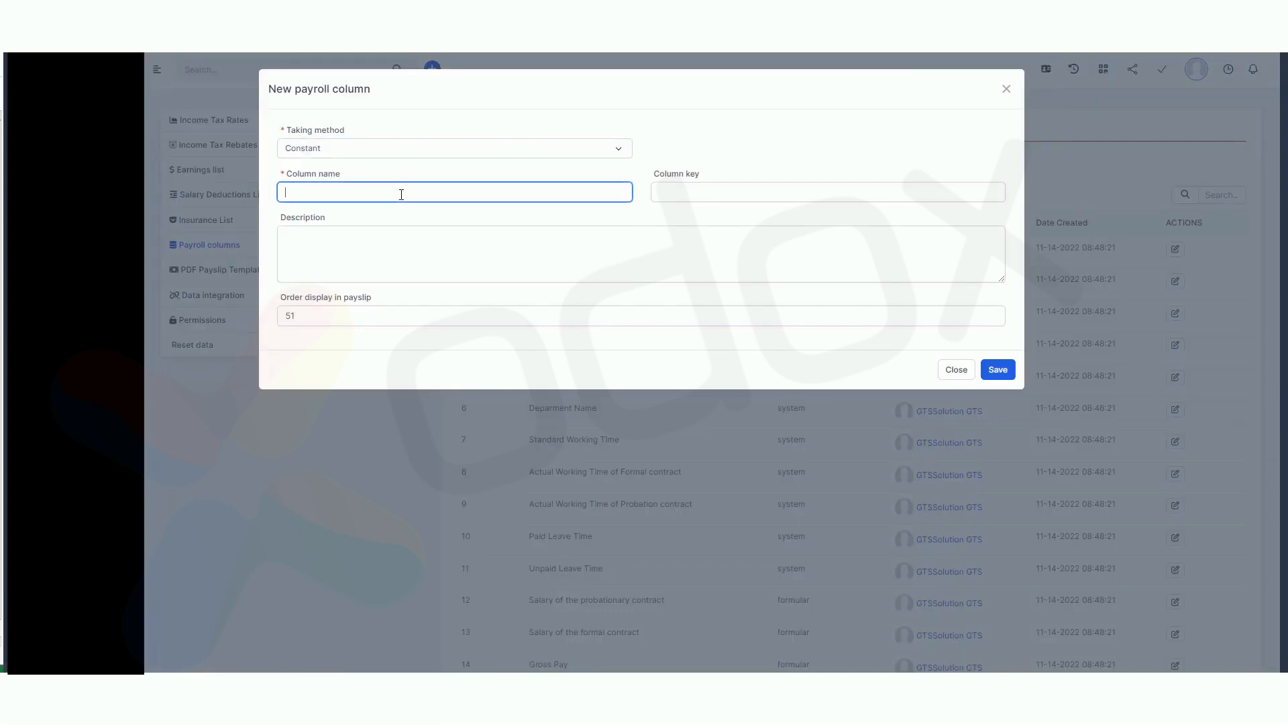
pyautogui.click(659, 204)
pyautogui.click(996, 373)
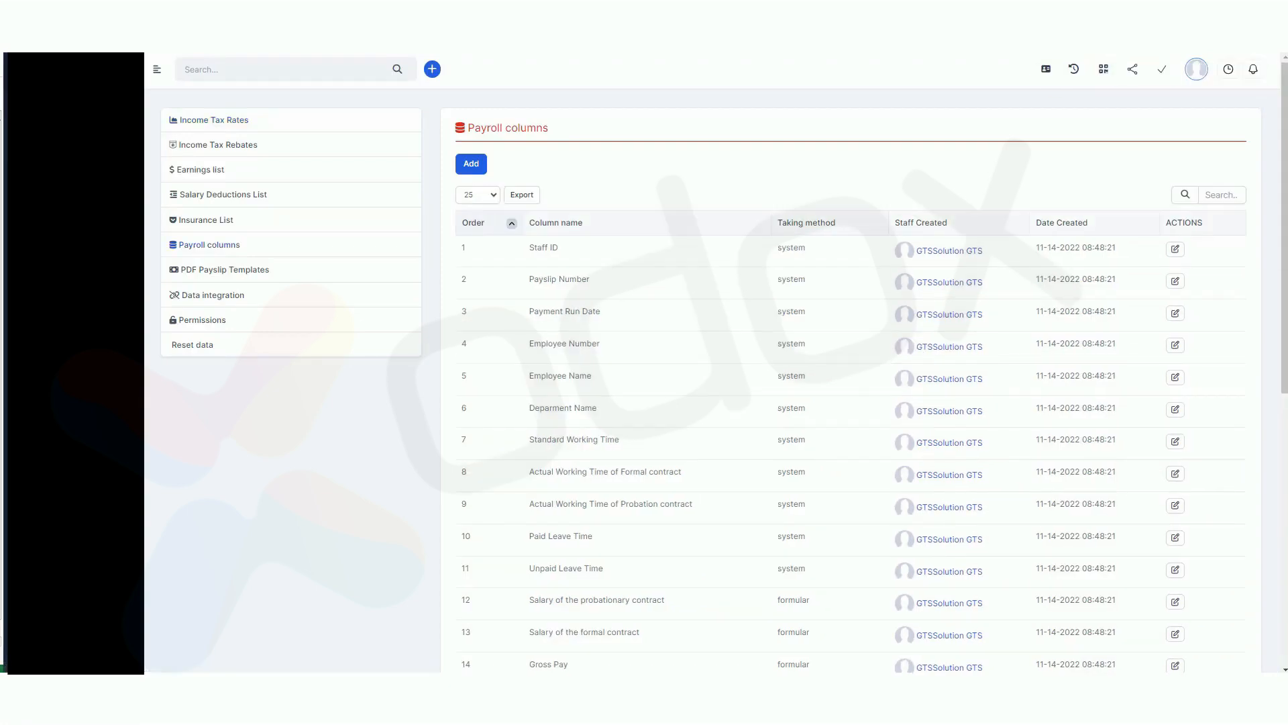
# Add a payroll column named "Over Time" with Constant as its taking method, and save it
pyautogui.click(470, 164)
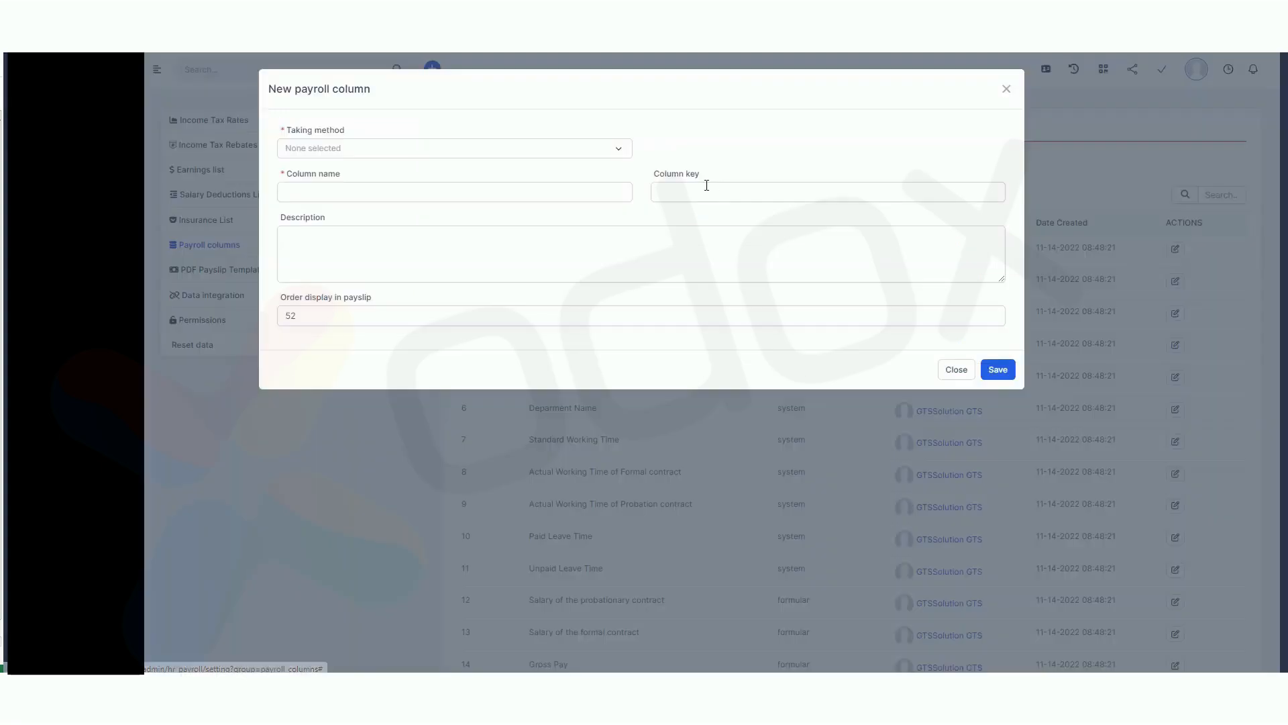
pyautogui.click(387, 155)
pyautogui.click(345, 274)
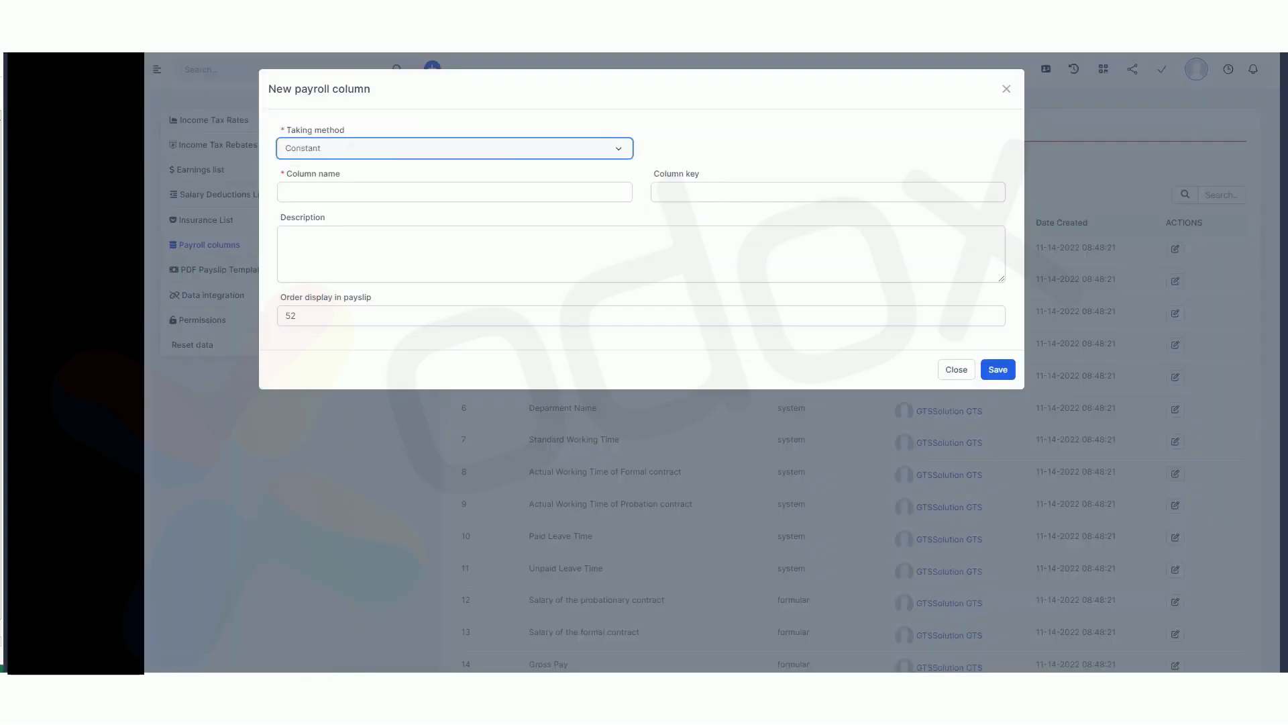
pyautogui.click(354, 185)
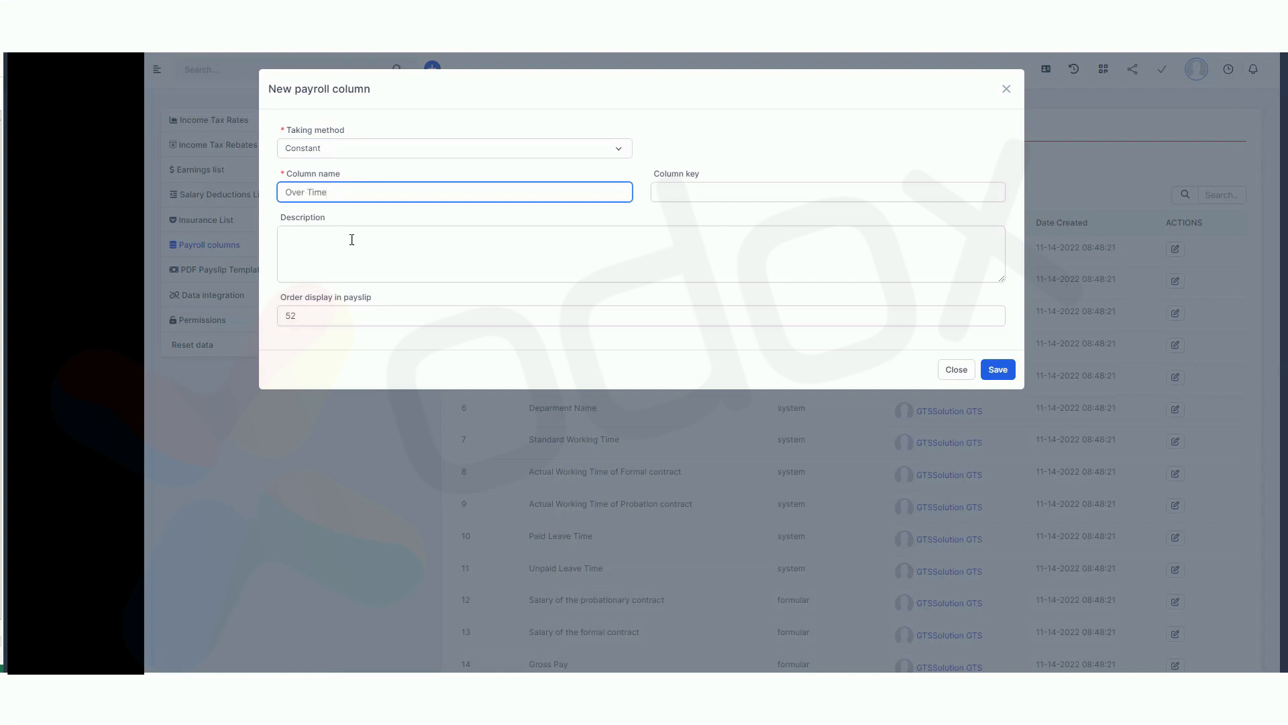
pyautogui.click(997, 369)
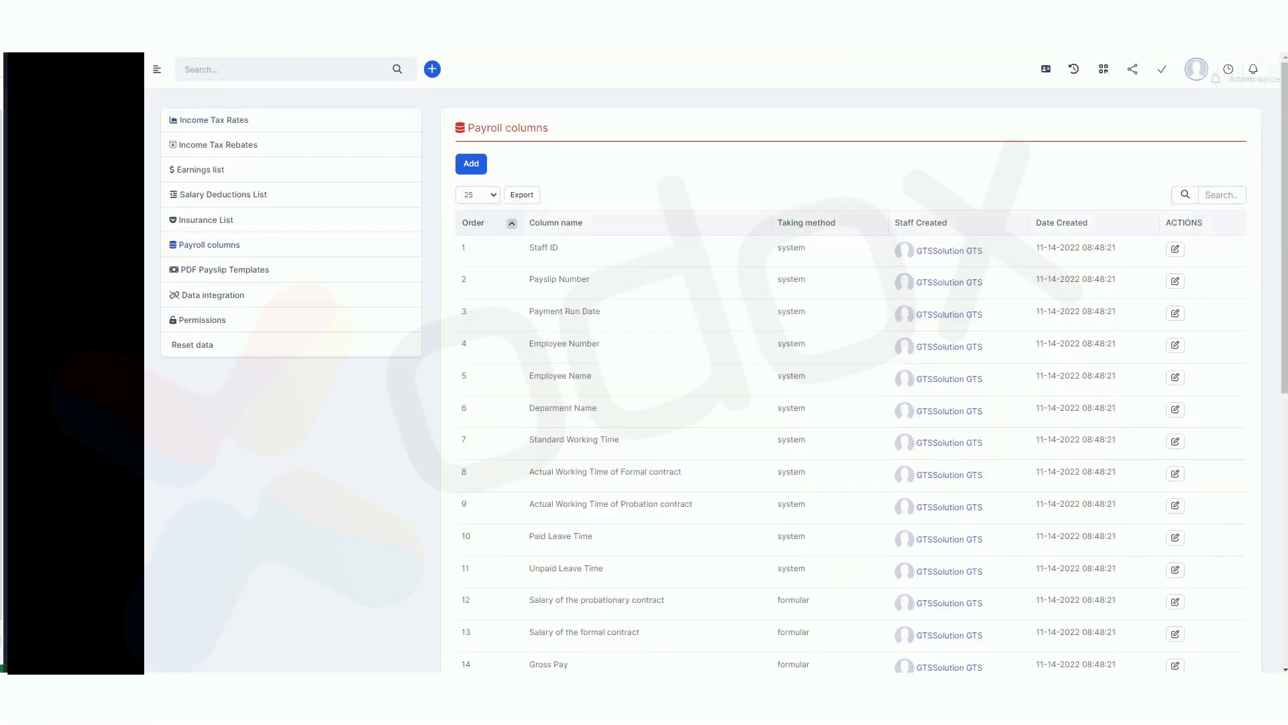
# Add and save a payroll column obtained from the system, using the function BHXH (Gross)
pyautogui.click(471, 163)
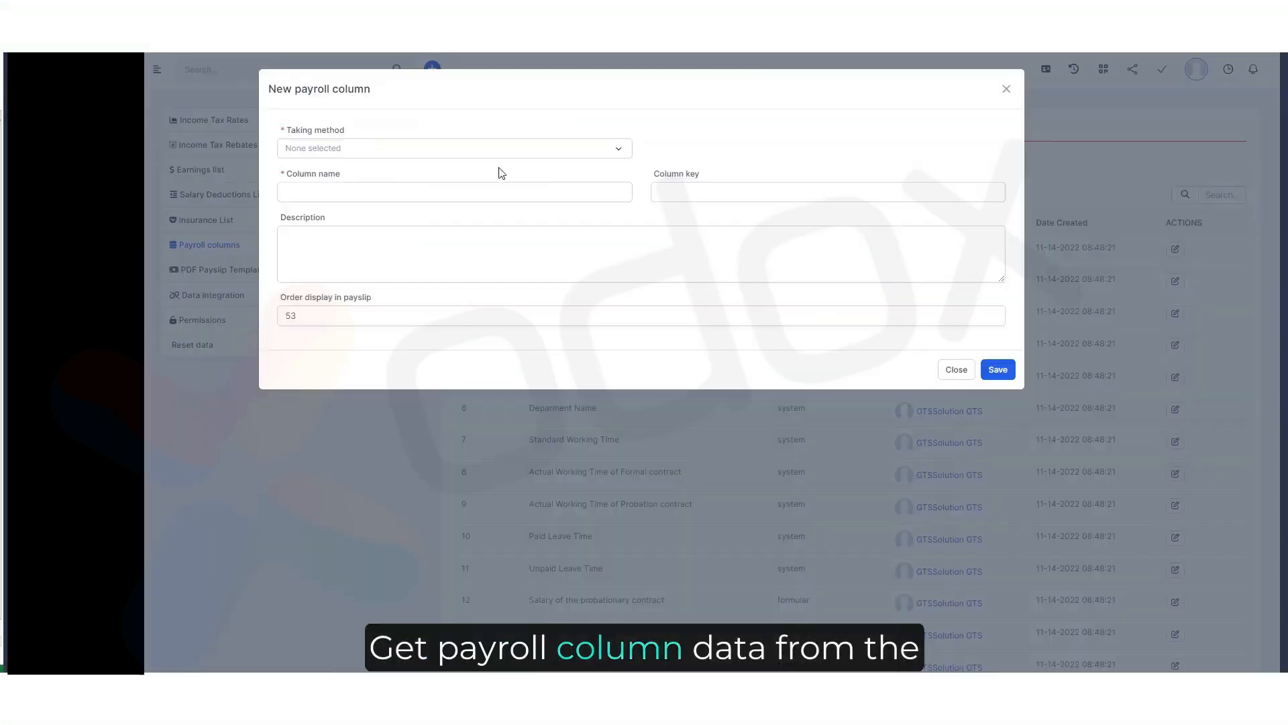
pyautogui.click(382, 149)
pyautogui.click(329, 230)
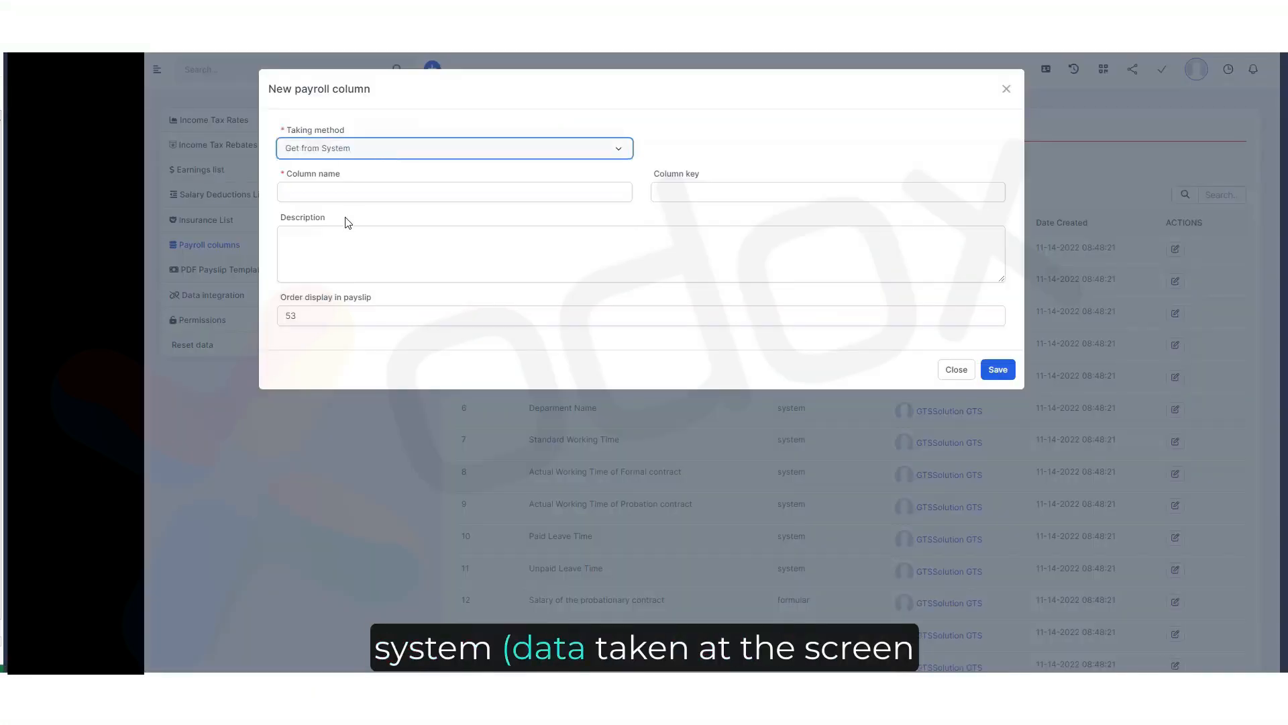
pyautogui.click(368, 192)
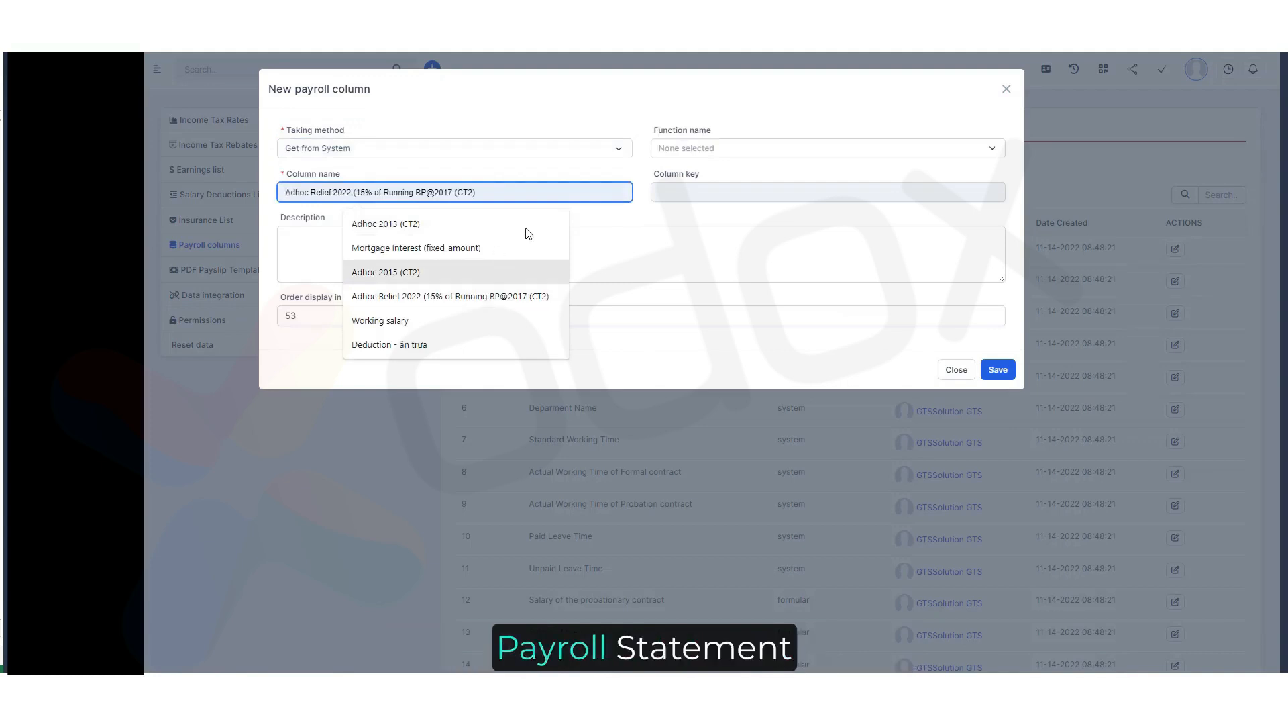
pyautogui.click(713, 156)
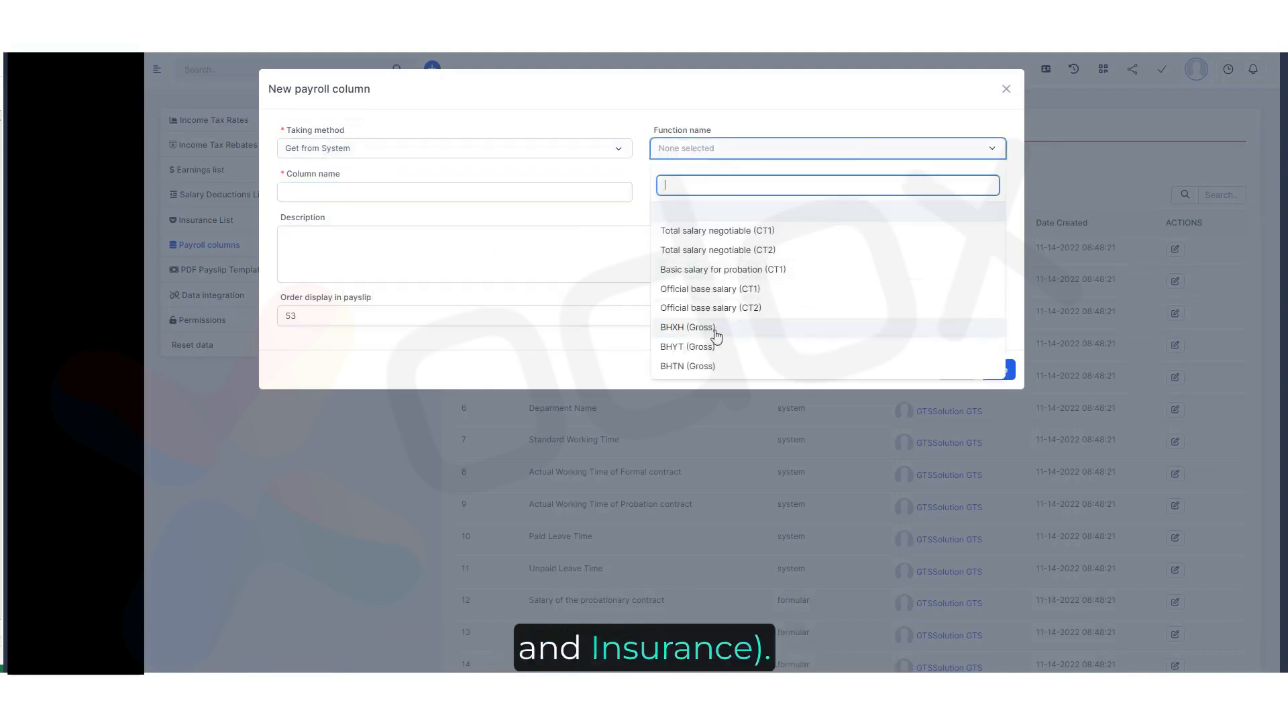
pyautogui.click(714, 328)
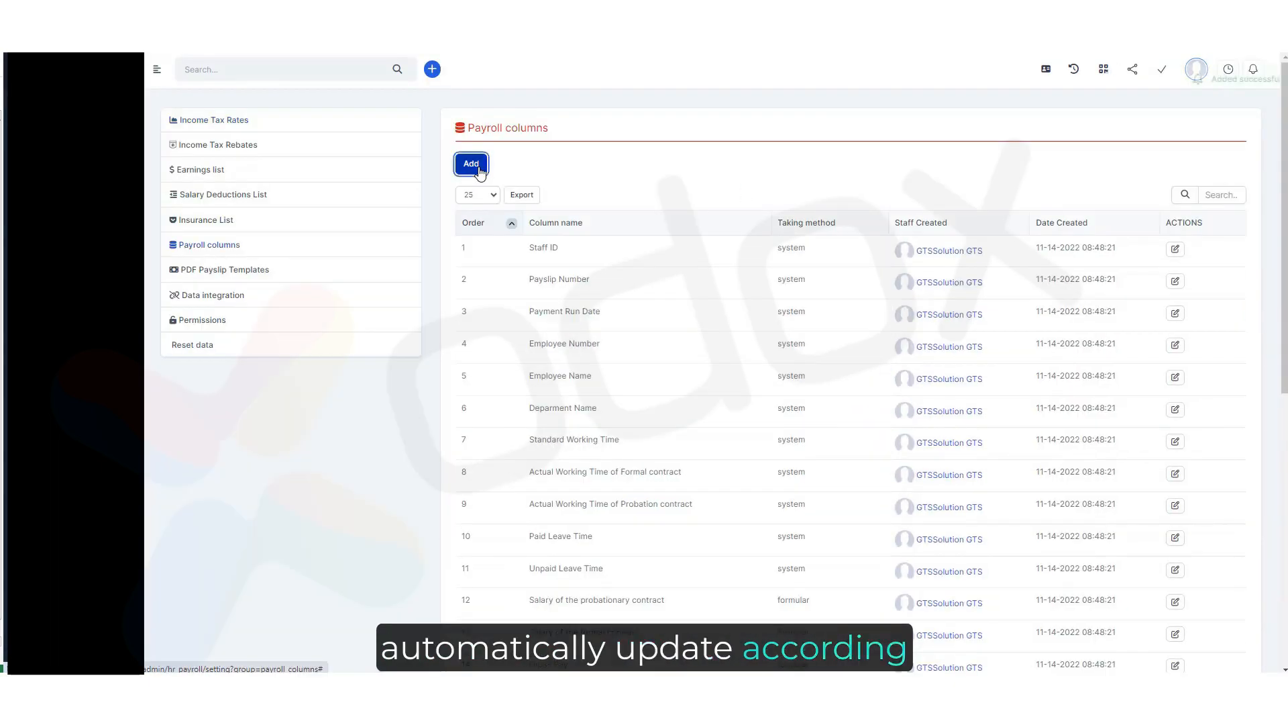
# Add and save a payroll column obtained from the system, using the function BHYT (Gross)
pyautogui.click(480, 171)
pyautogui.click(423, 151)
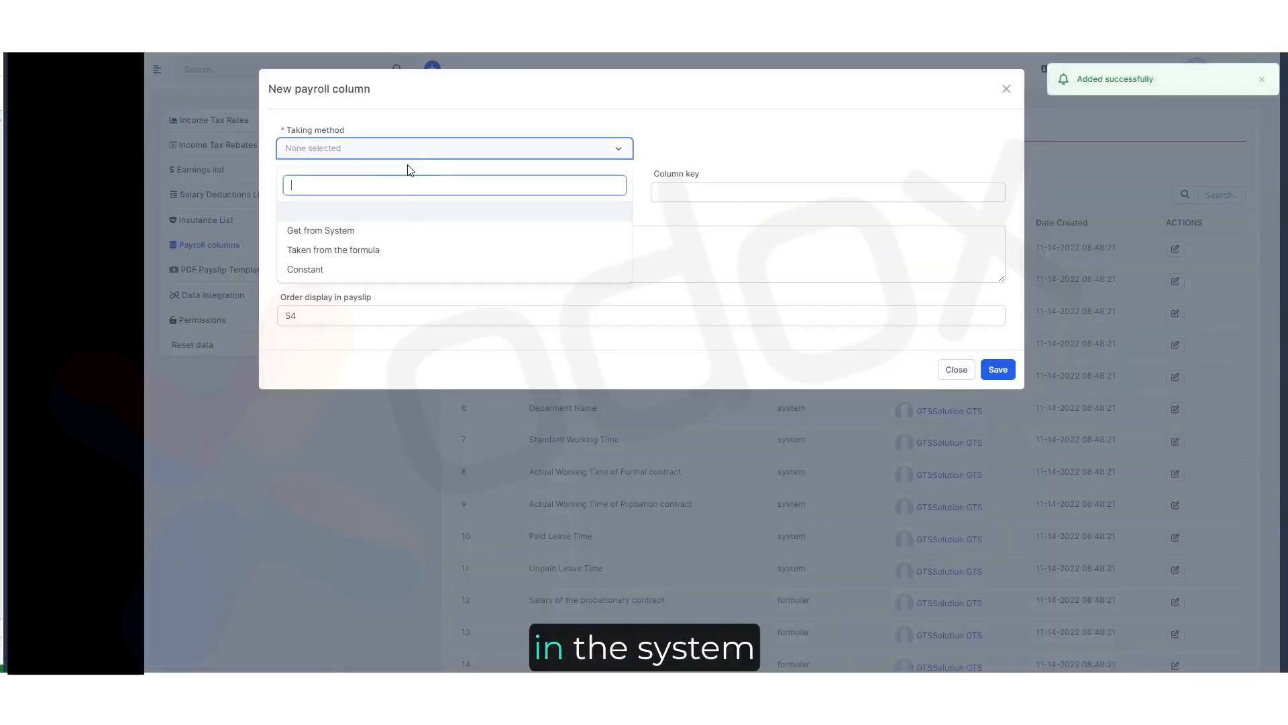
pyautogui.click(359, 232)
pyautogui.click(730, 148)
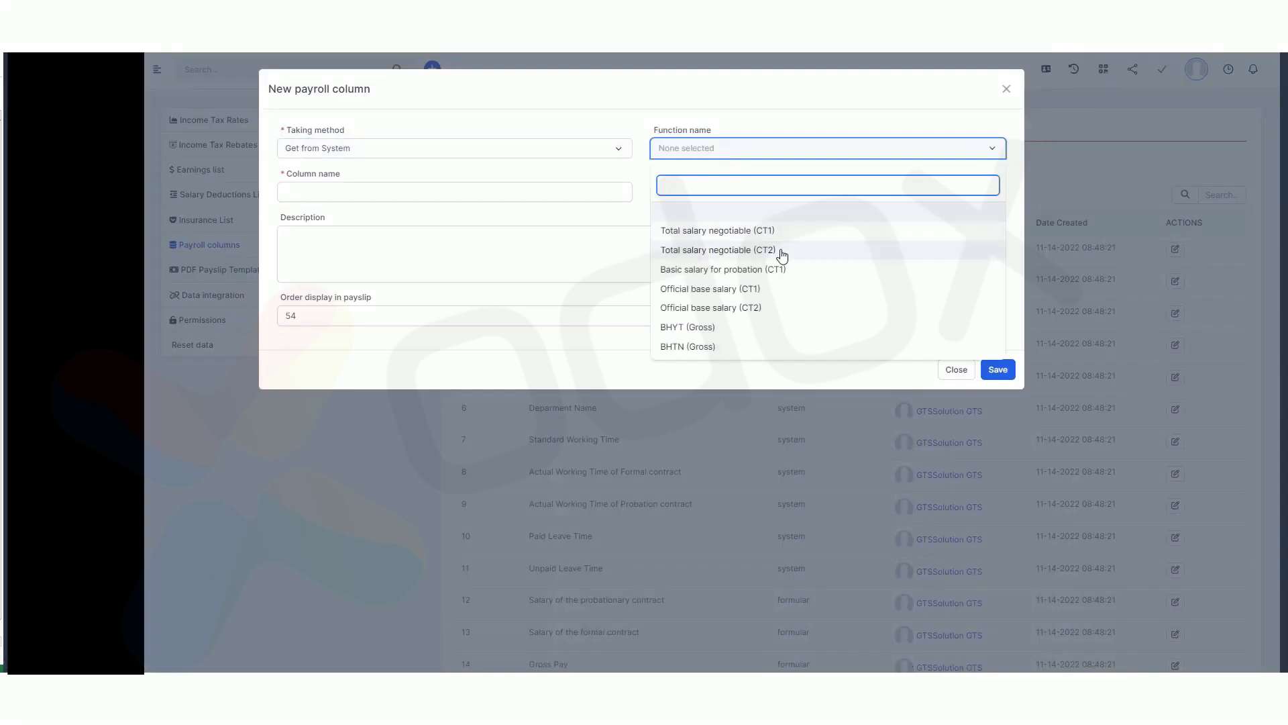
pyautogui.click(699, 328)
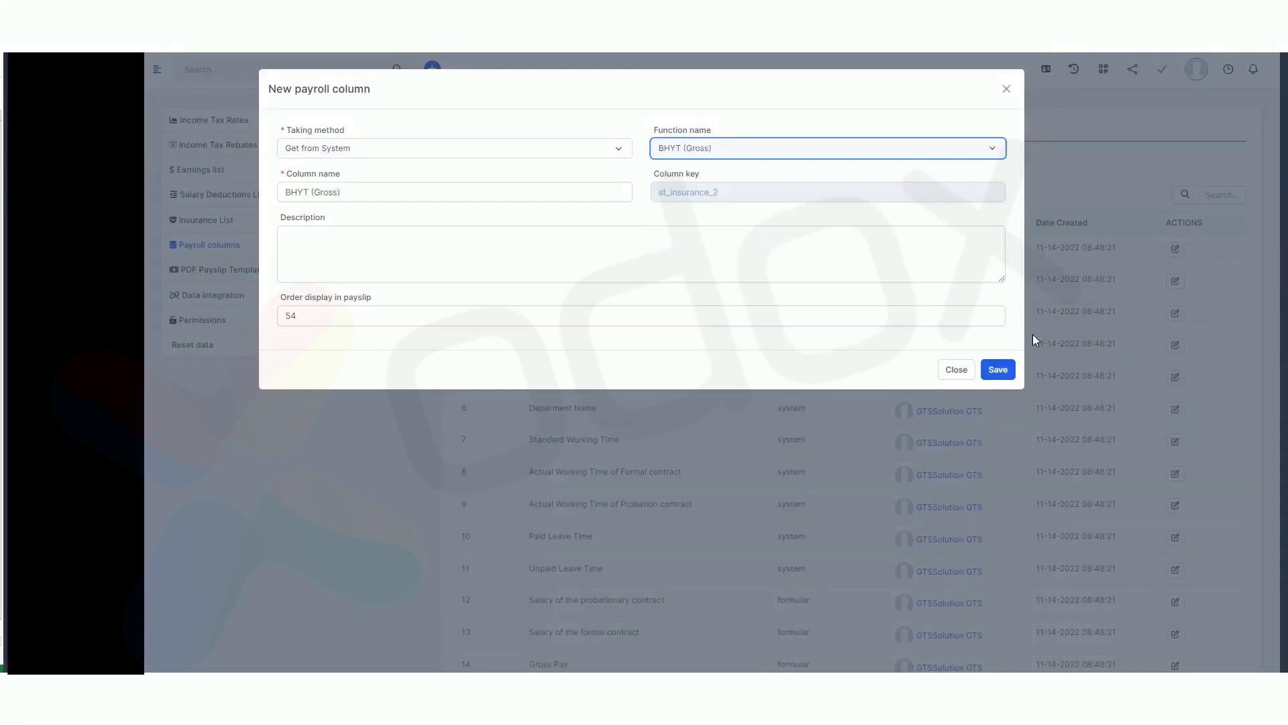
pyautogui.click(997, 369)
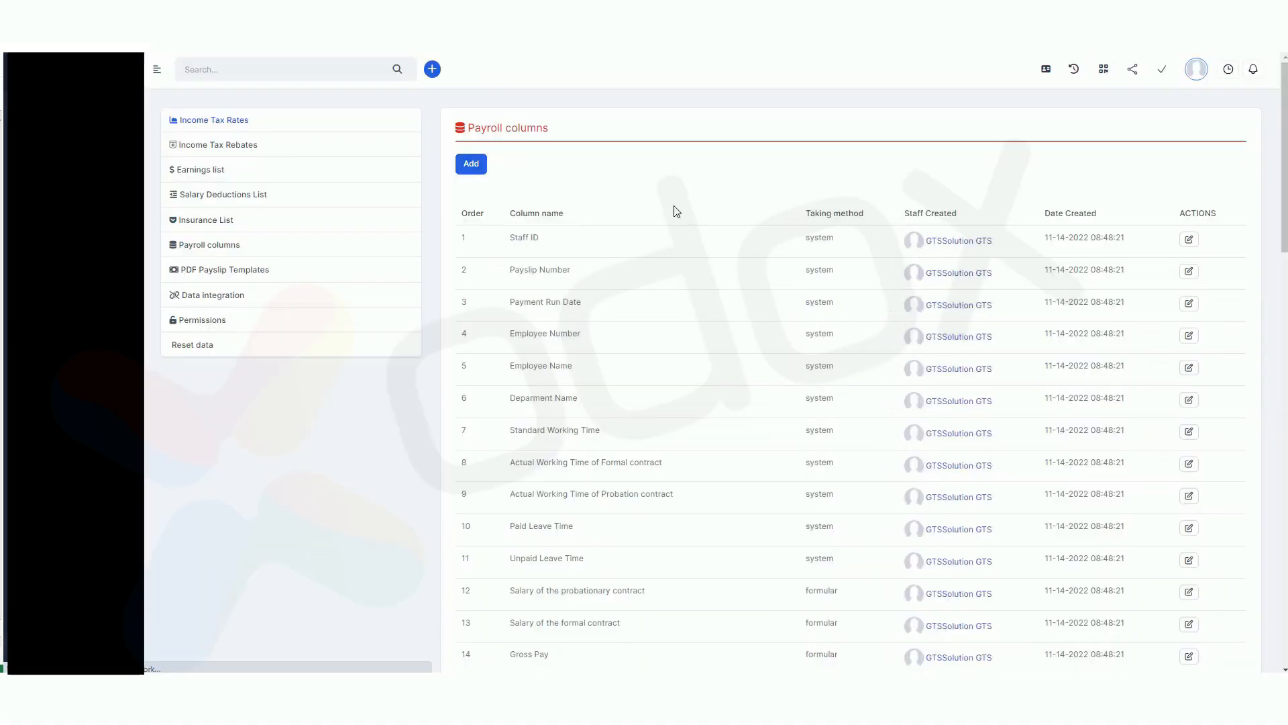
# Add and save a payroll column obtained from the system, using the function BHTN (Gross)
pyautogui.click(472, 163)
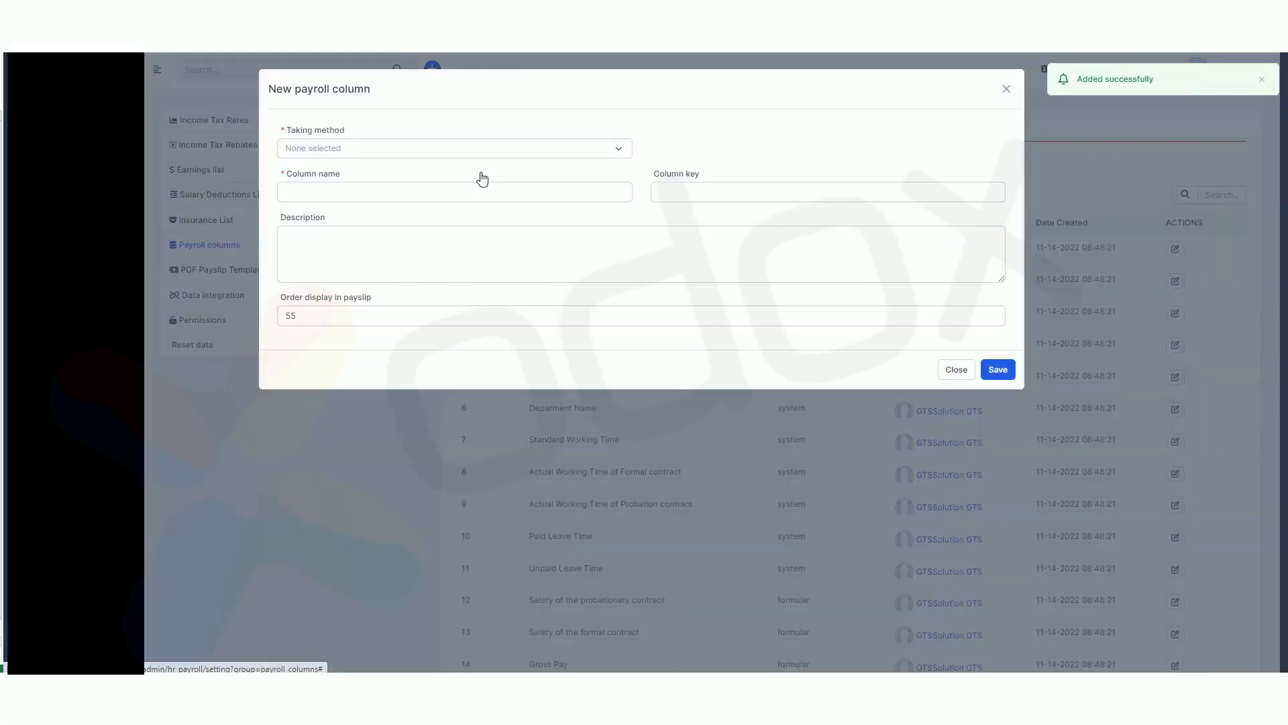
pyautogui.click(532, 155)
pyautogui.click(369, 221)
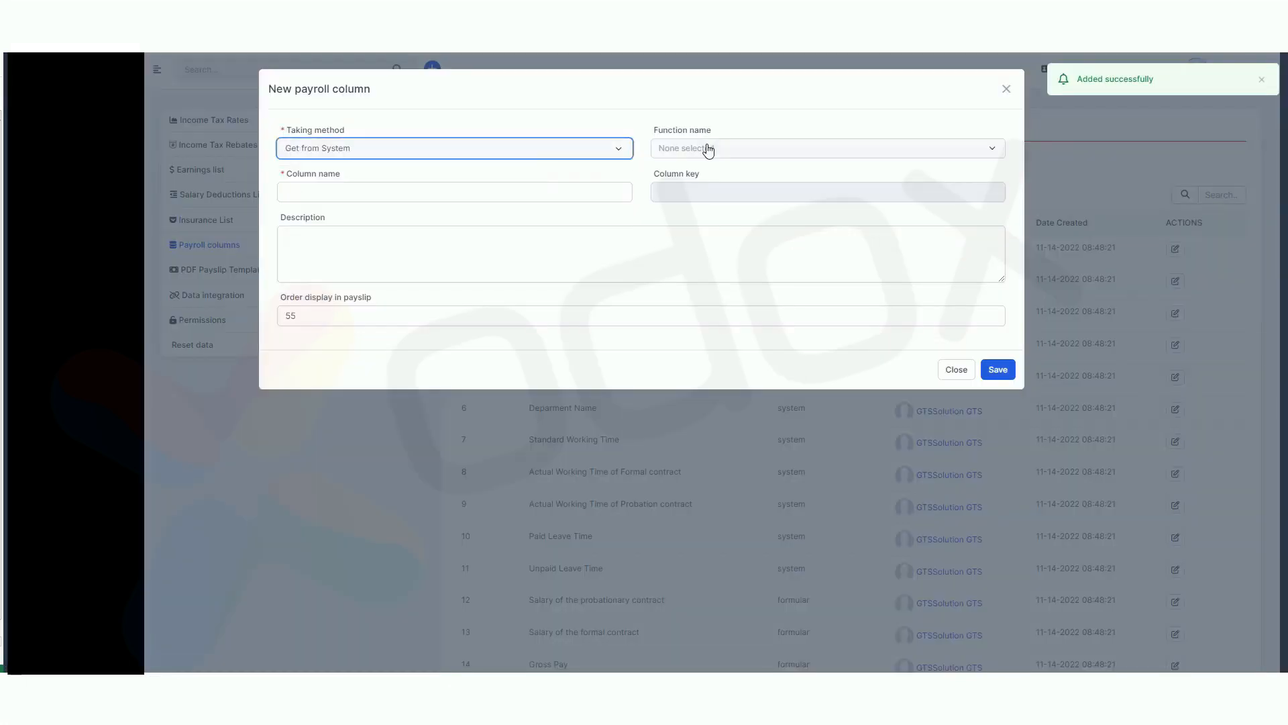
pyautogui.click(705, 149)
pyautogui.click(726, 329)
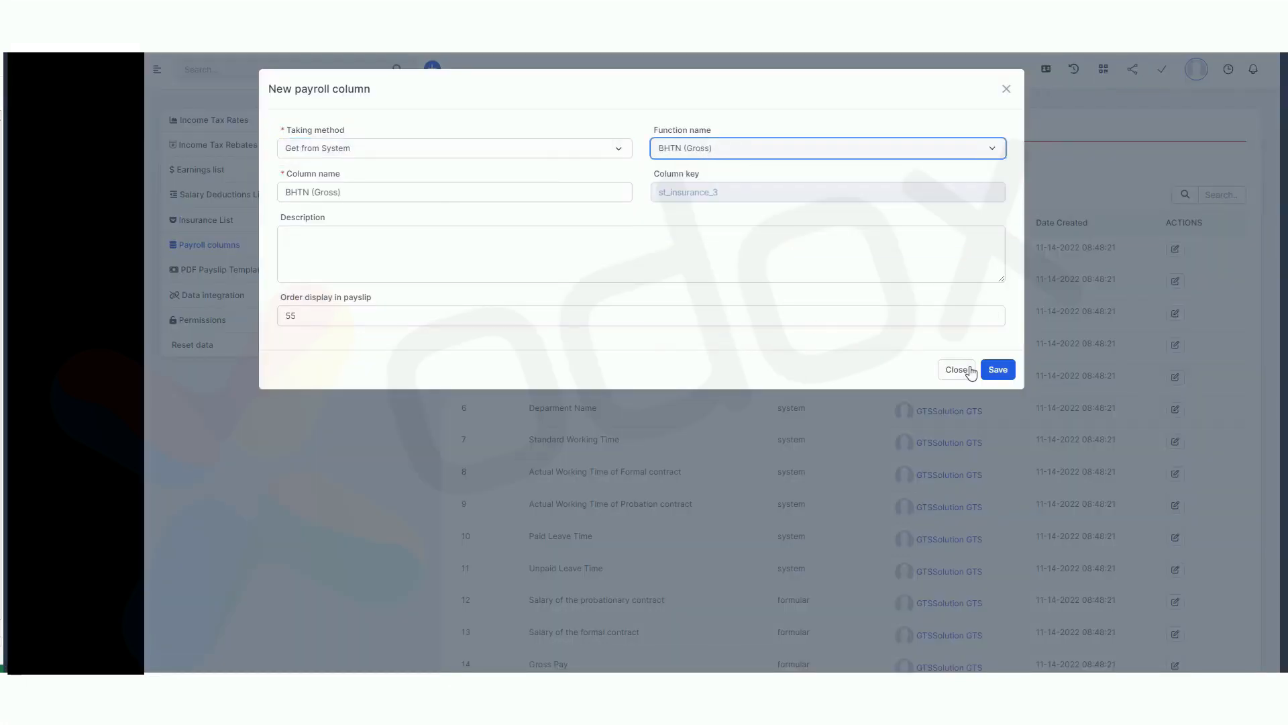
pyautogui.click(998, 370)
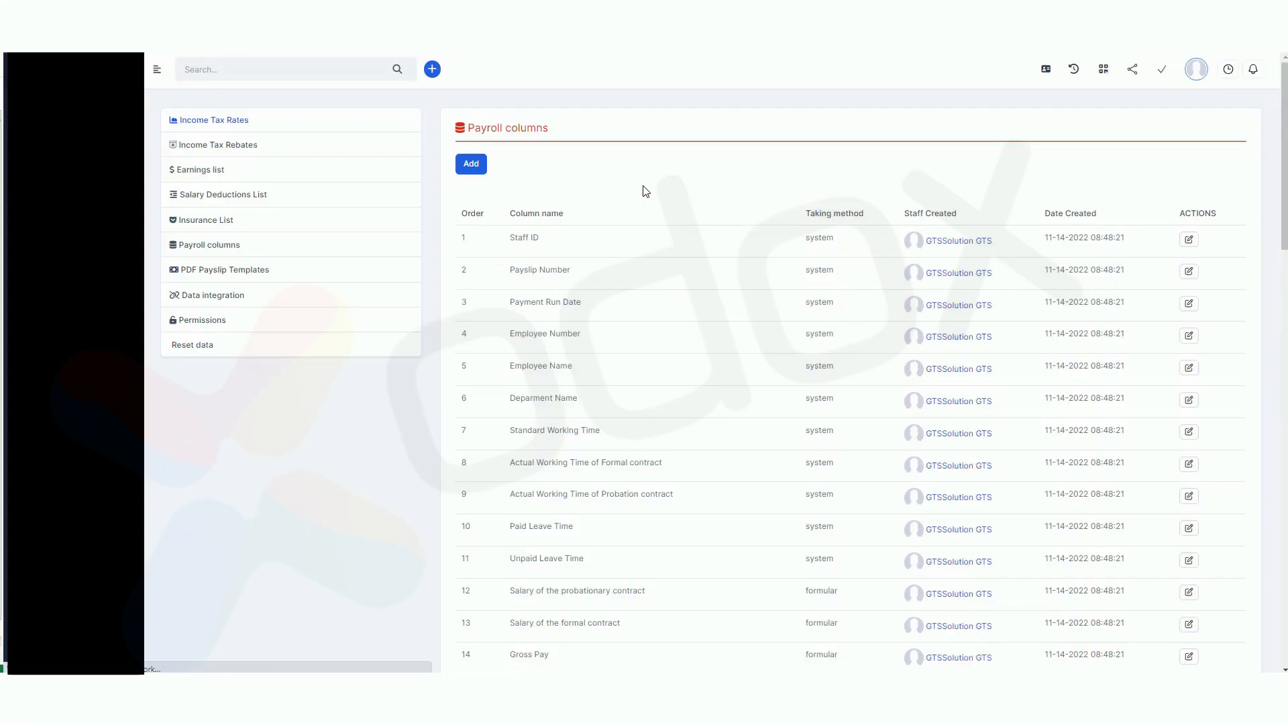
# Add and save a payroll column obtained from the system, using the function Total salary negotiable (CT2)
pyautogui.click(471, 164)
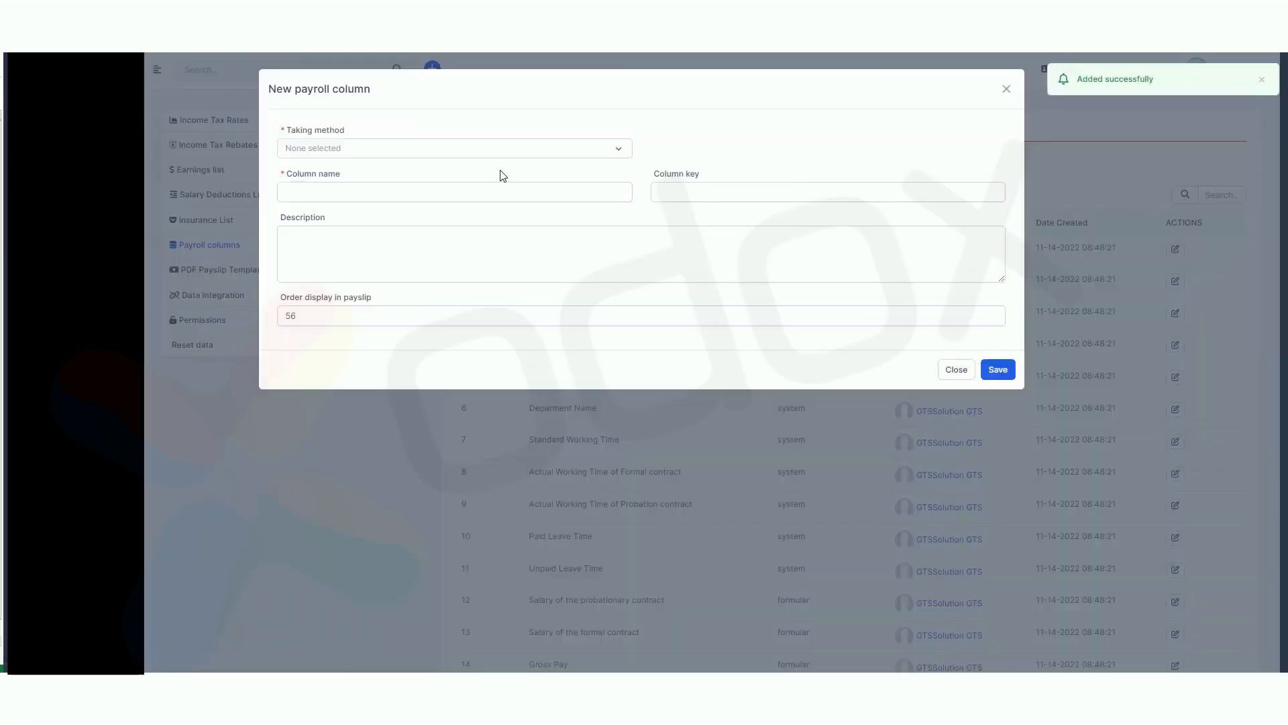
pyautogui.click(337, 224)
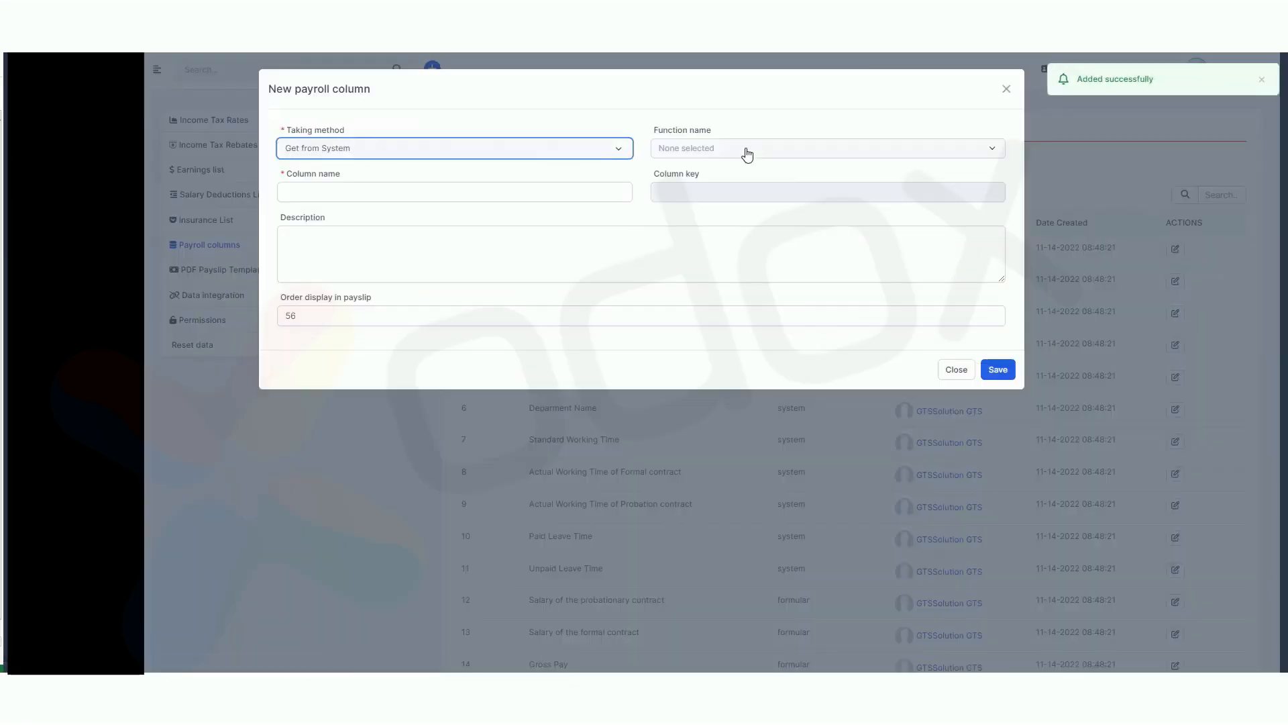
pyautogui.click(745, 149)
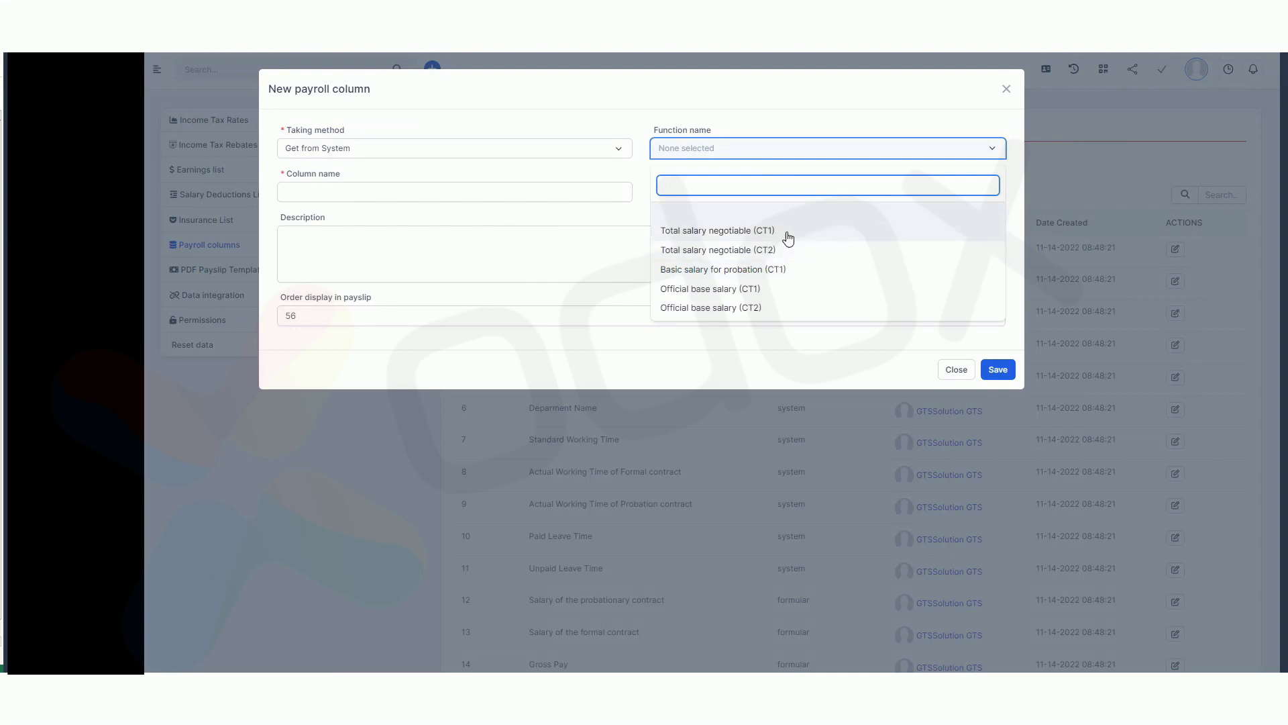
pyautogui.click(759, 254)
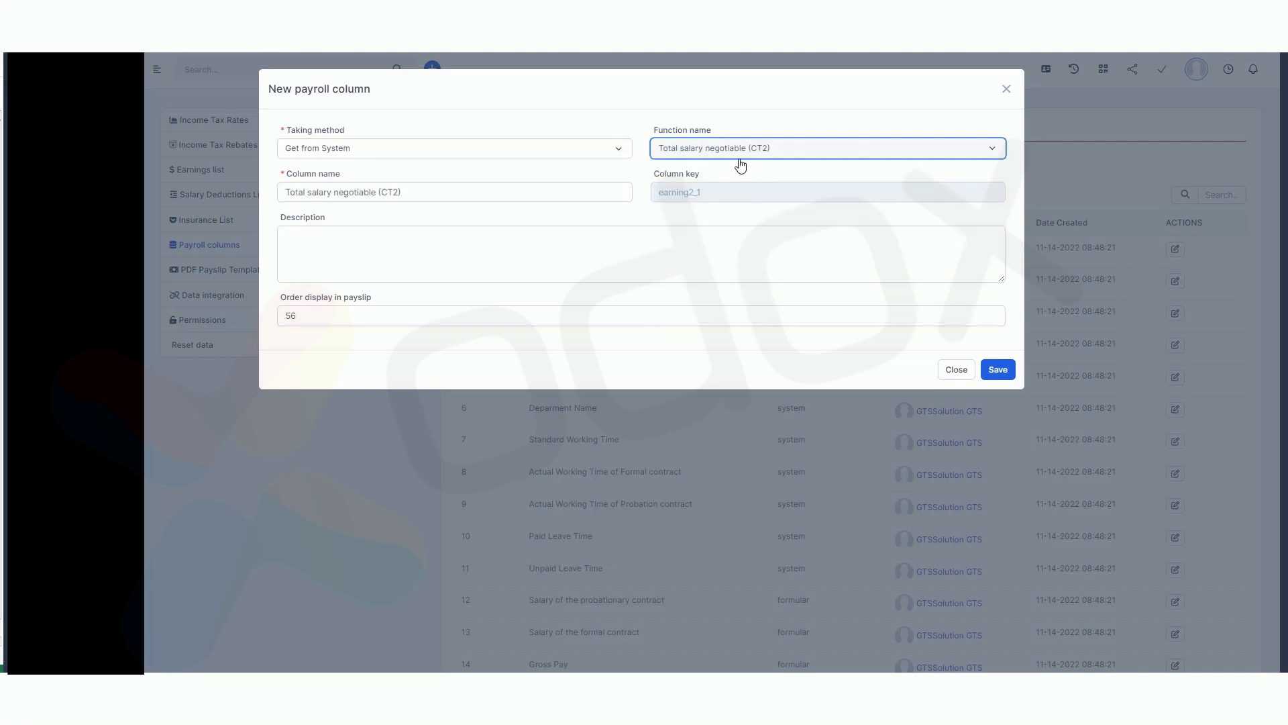
pyautogui.click(1006, 377)
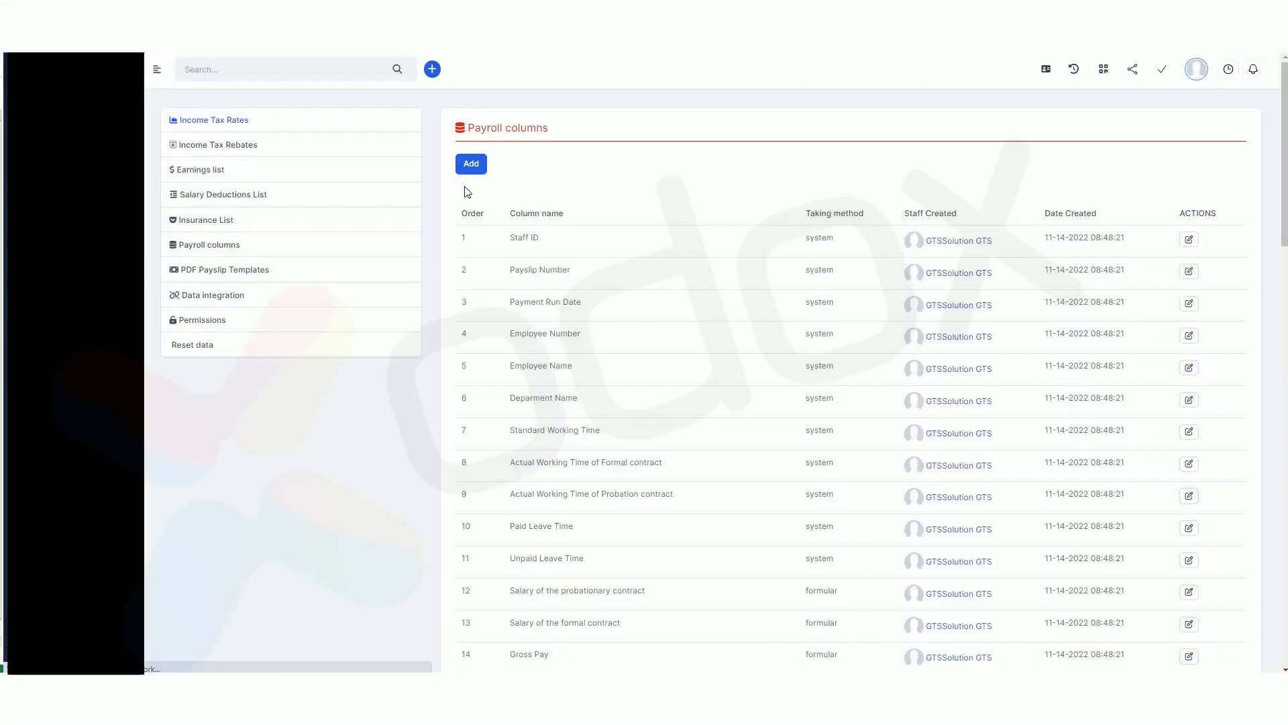
# Add and save a payroll column obtained from the system, using the function Official base salary (CT2)
pyautogui.click(469, 166)
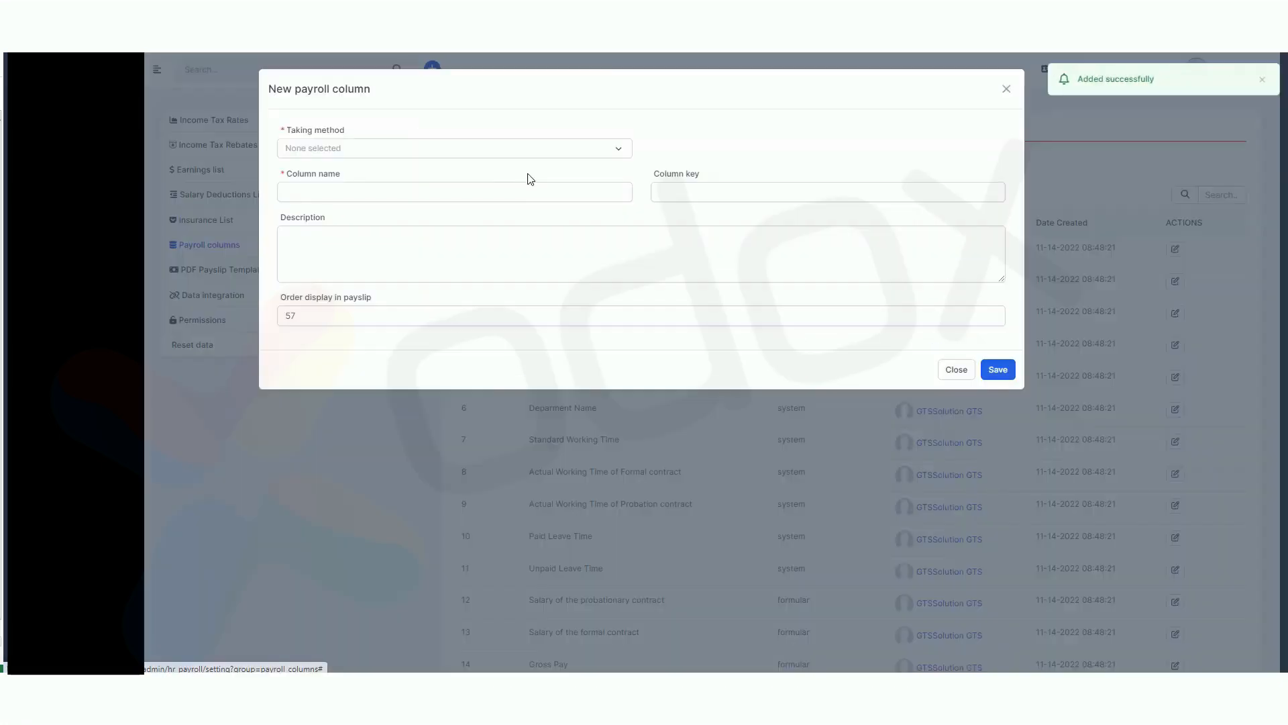
pyautogui.click(561, 149)
pyautogui.click(385, 228)
pyautogui.click(782, 149)
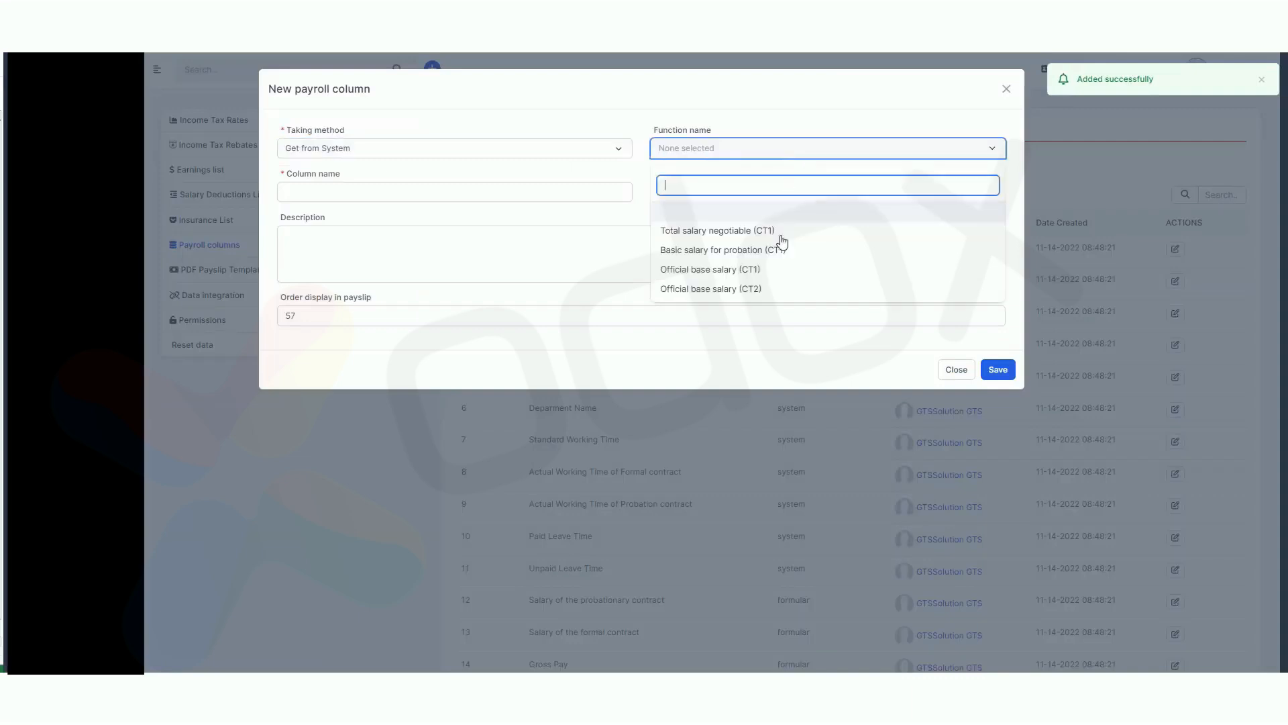
pyautogui.click(763, 275)
pyautogui.click(998, 369)
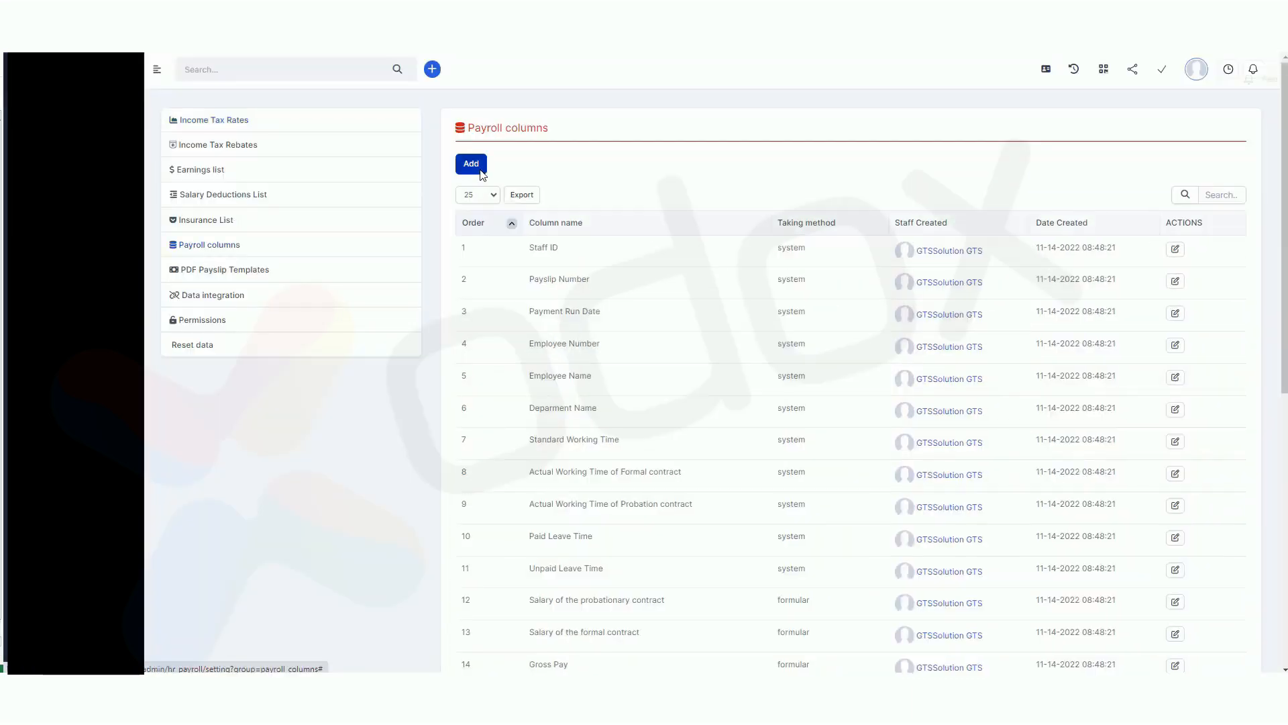
# Add and save a payroll column obtained from the system, using the function Total salary negotiable (CT1)
pyautogui.click(485, 169)
pyautogui.click(546, 151)
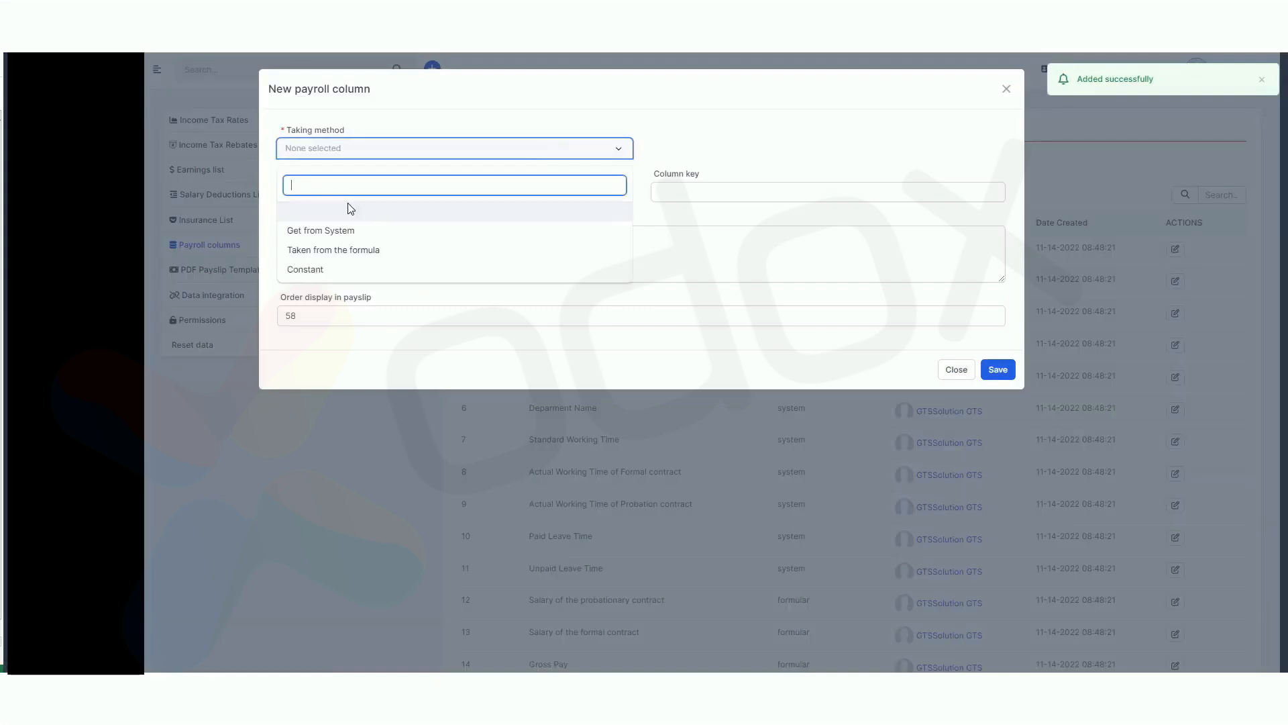
pyautogui.click(365, 223)
pyautogui.click(771, 151)
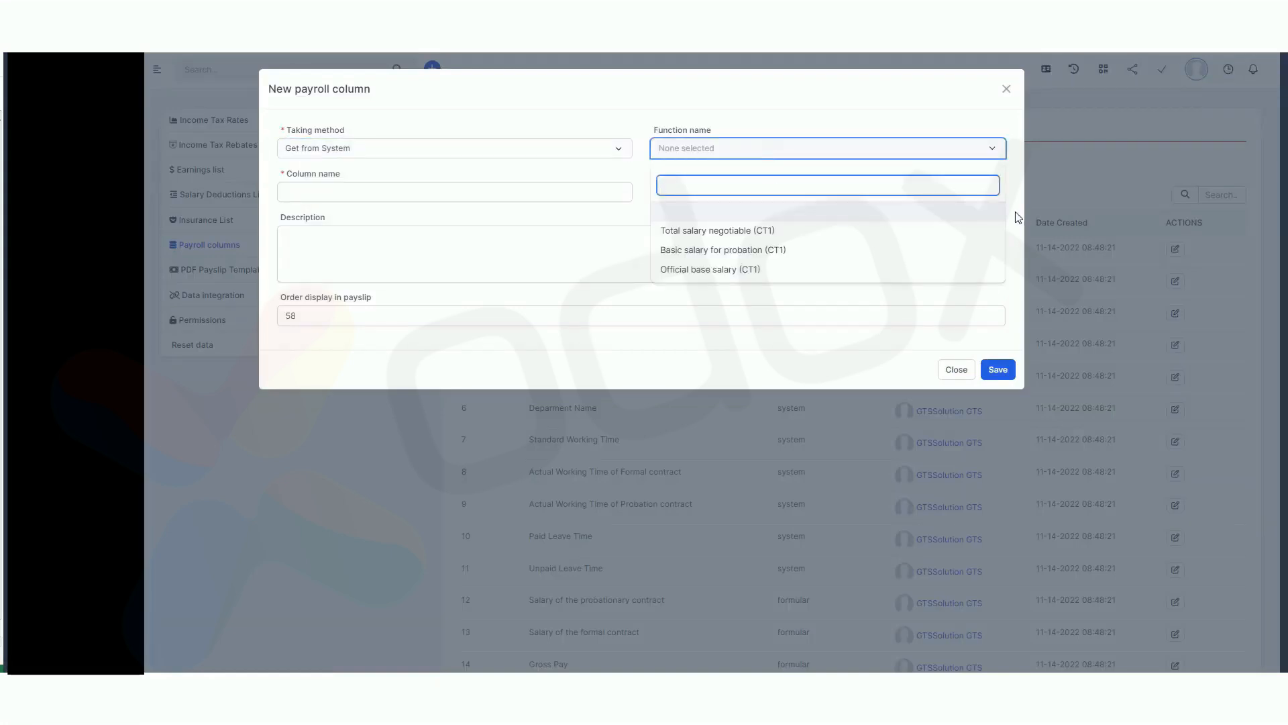
pyautogui.click(781, 235)
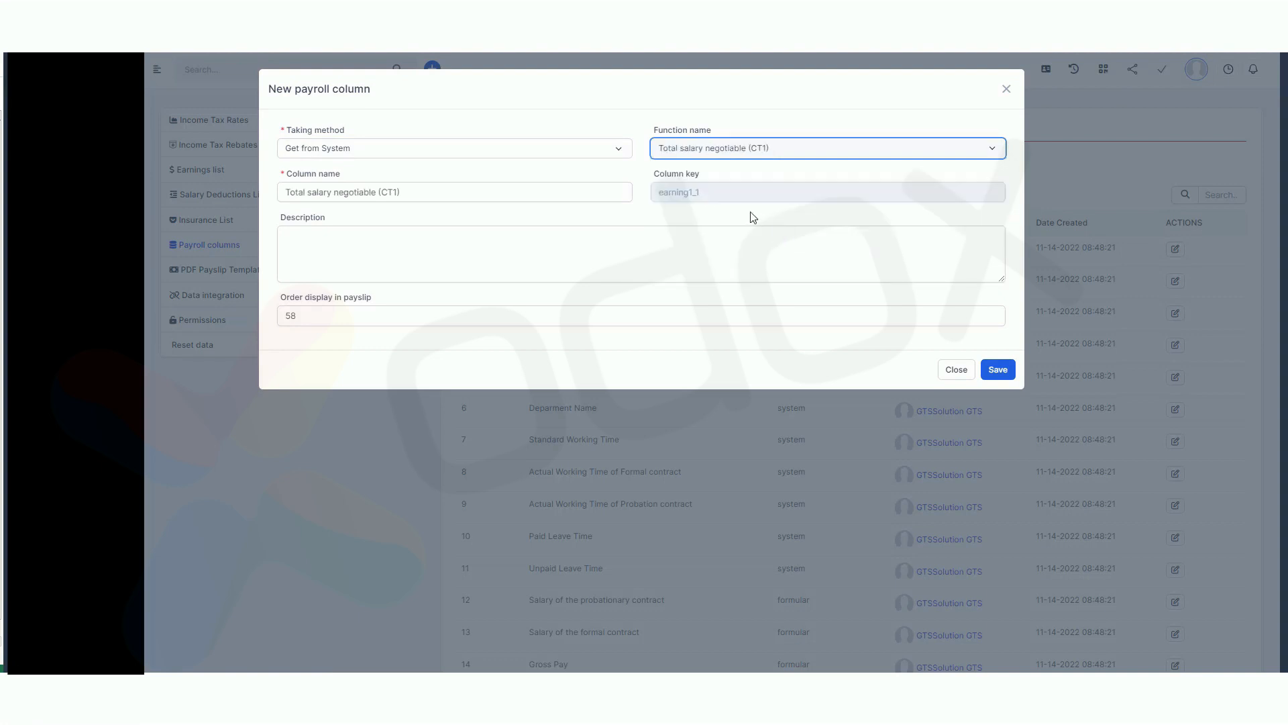
pyautogui.click(999, 376)
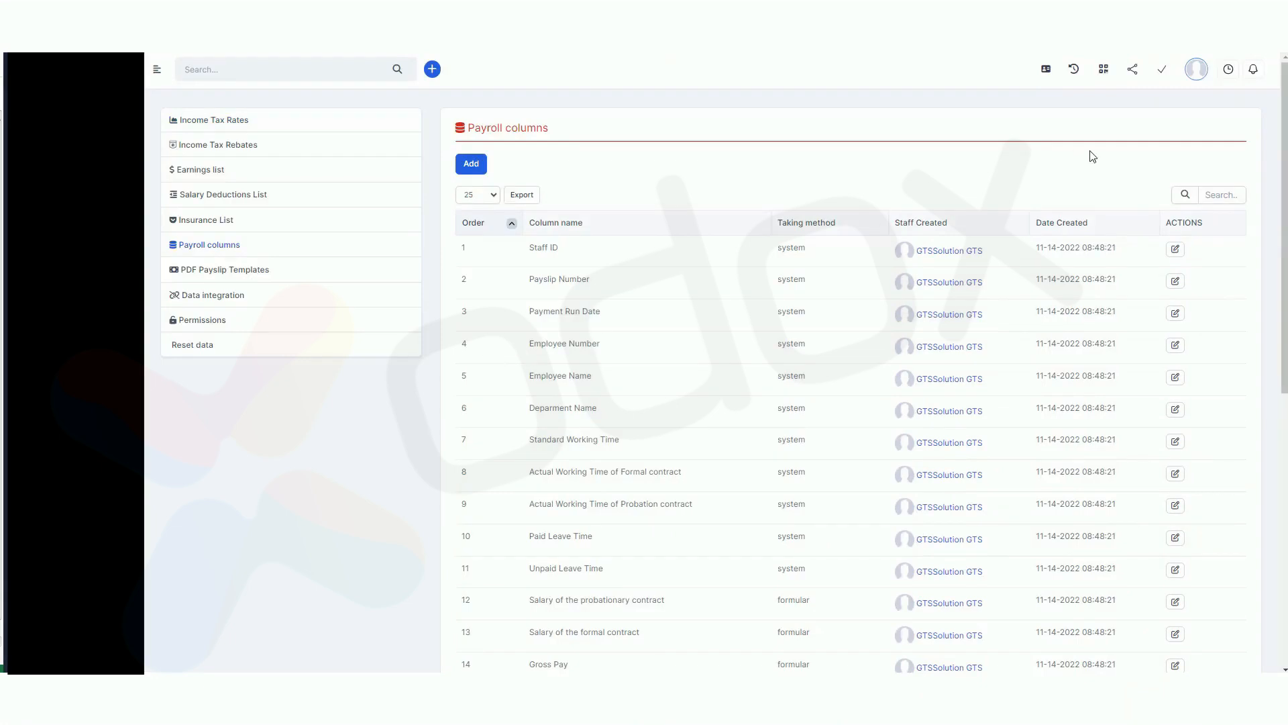
# Search the payroll columns for "total" and look over the matching columns and the full list
pyautogui.click(1206, 194)
pyautogui.write('total')
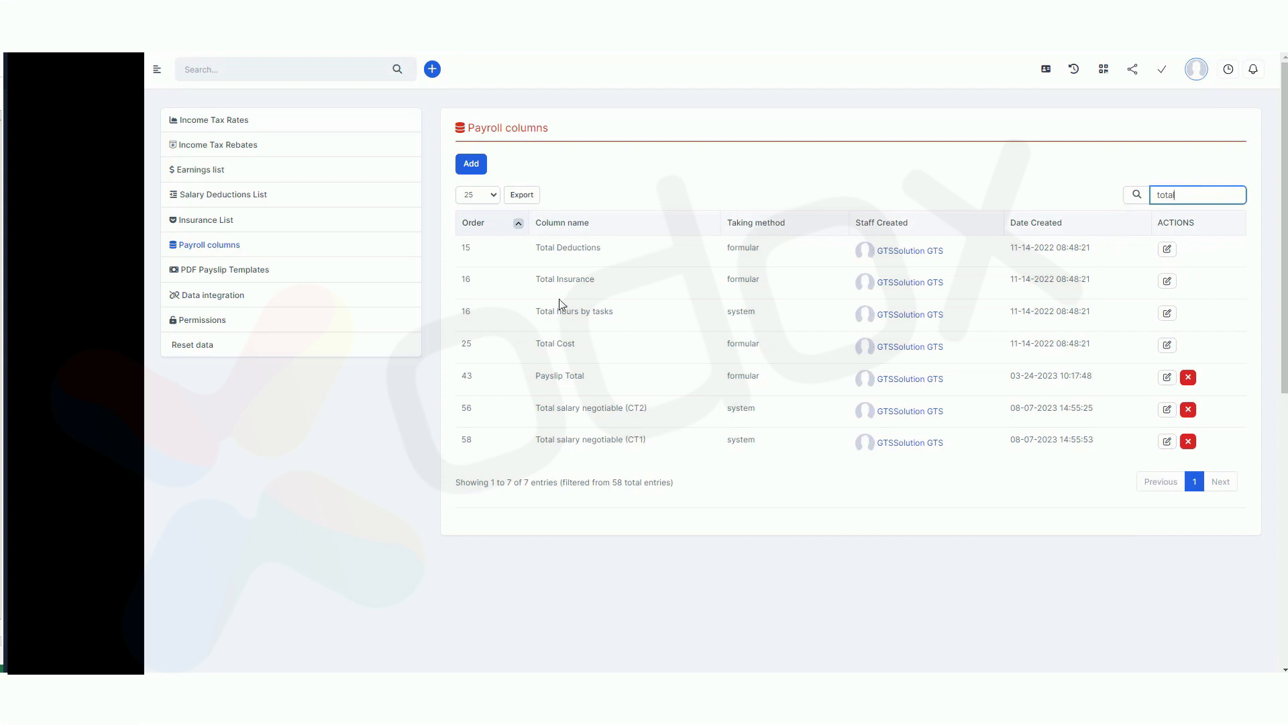
pyautogui.moveTo(555, 279); pyautogui.dragTo(580, 279)
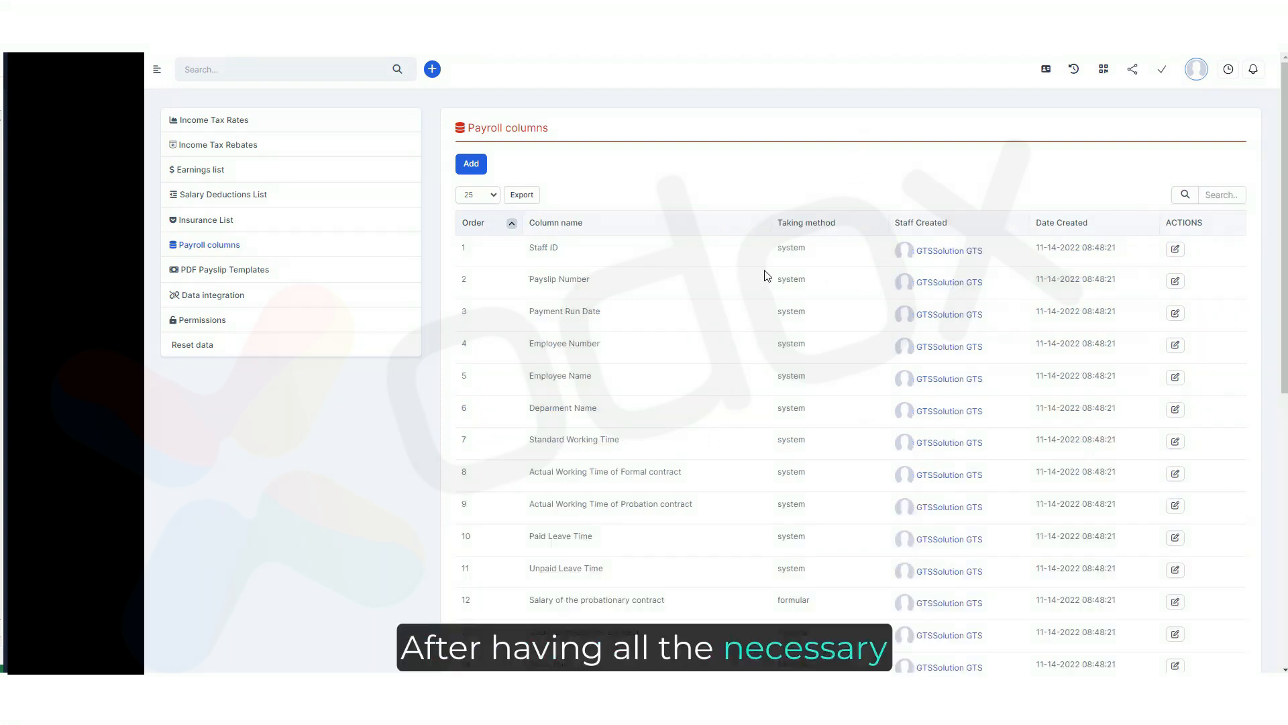
pyautogui.scroll(-3, 766, 275)
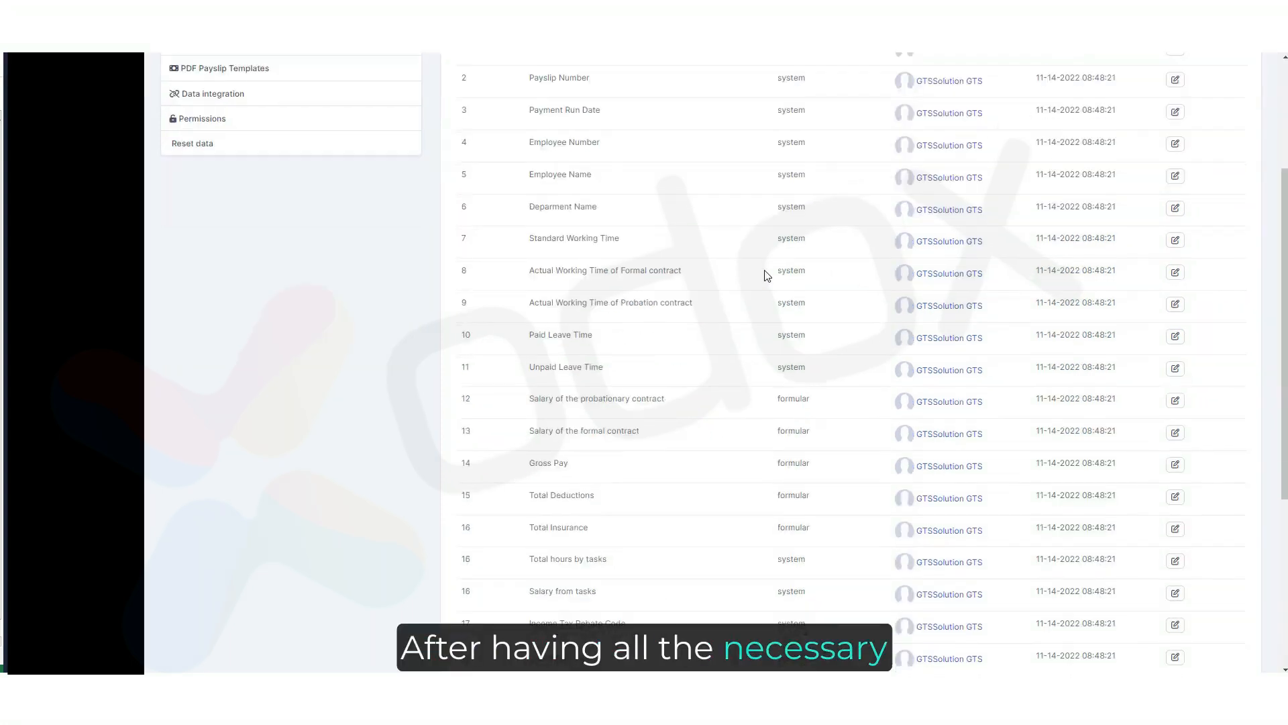
pyautogui.scroll(3, 763, 274)
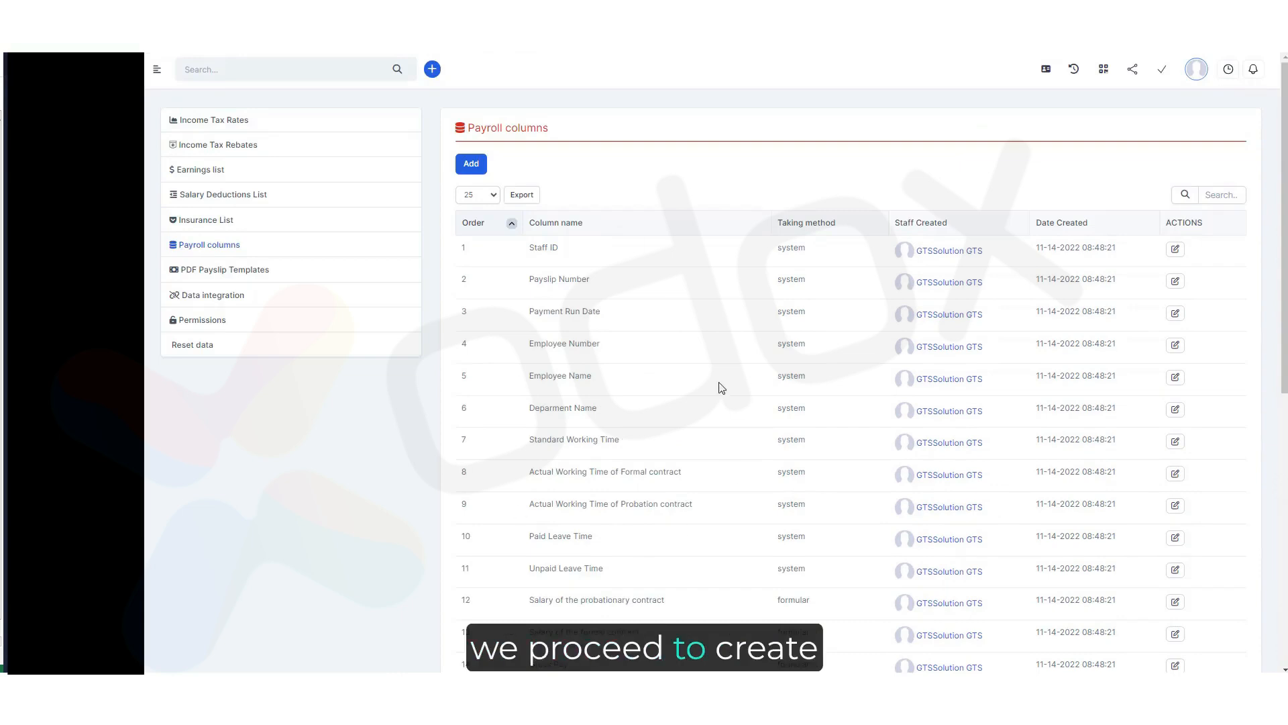